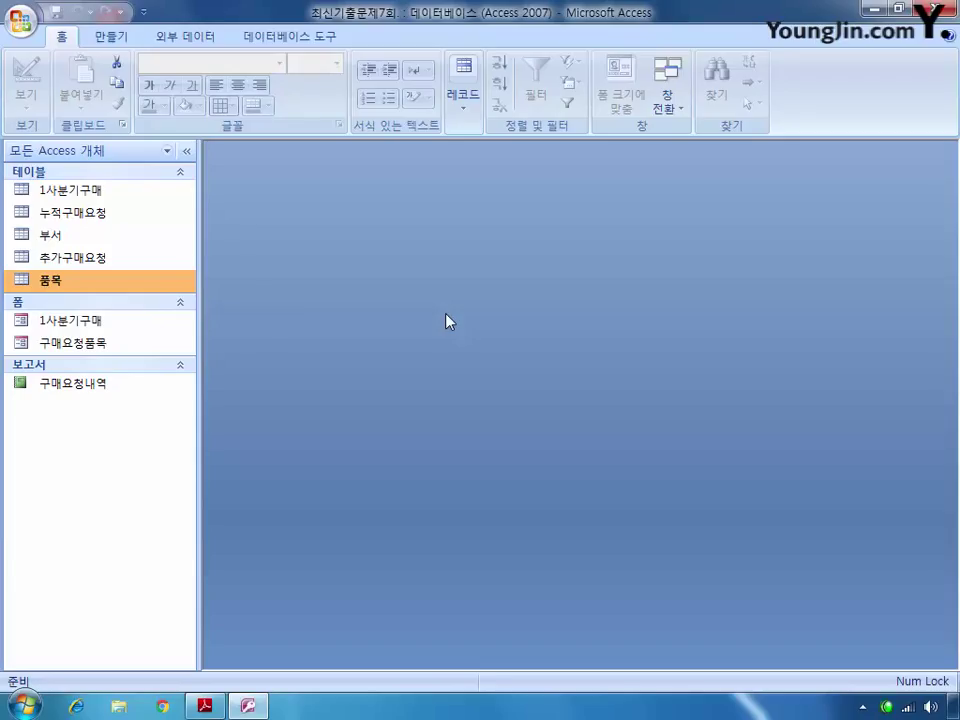
Open the 품목 table's design and make 번호, 품명 and 규격 its composite primary key
right_click(111, 280)
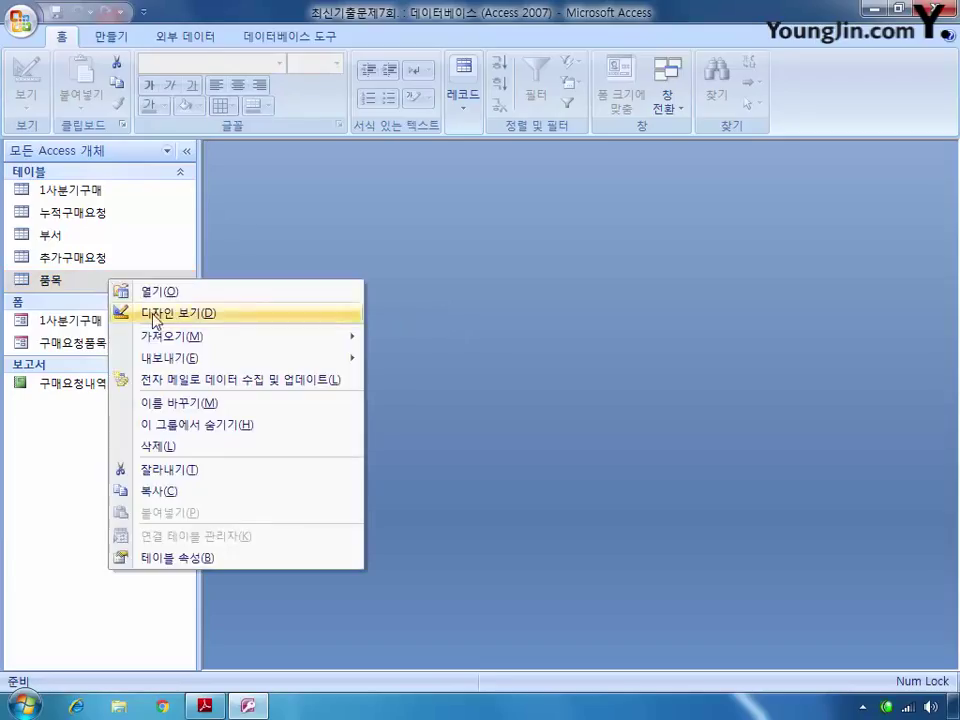
click(125, 312)
drag(465, 200, 468, 162)
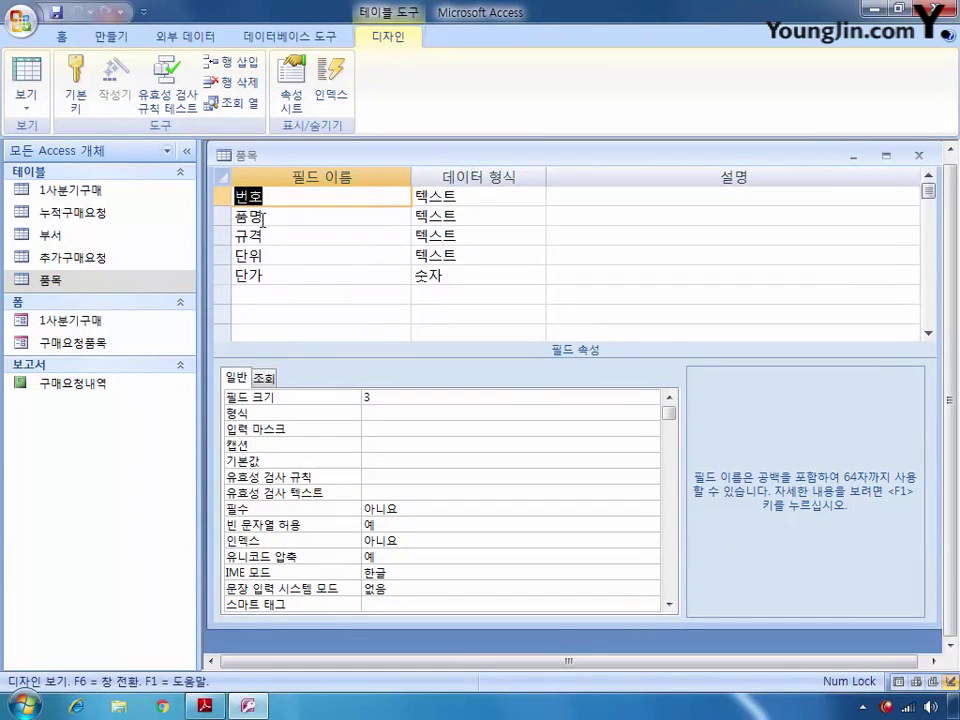
click(222, 215)
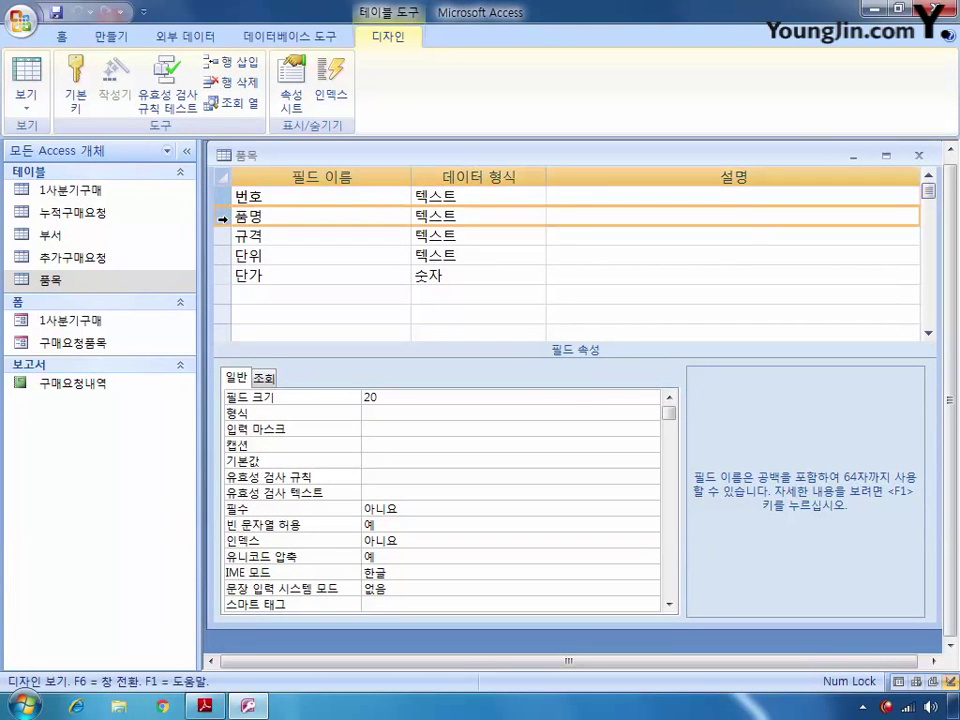
click(222, 235)
click(75, 110)
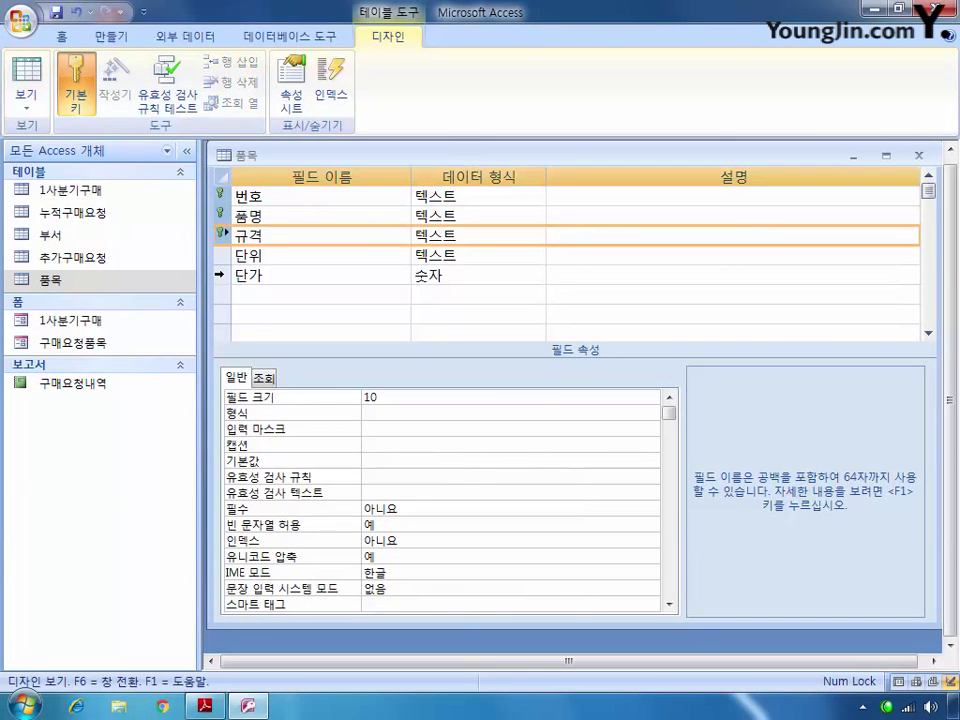
Set the 단위 field's size to 4 and its default value to "개"
click(228, 256)
click(336, 396)
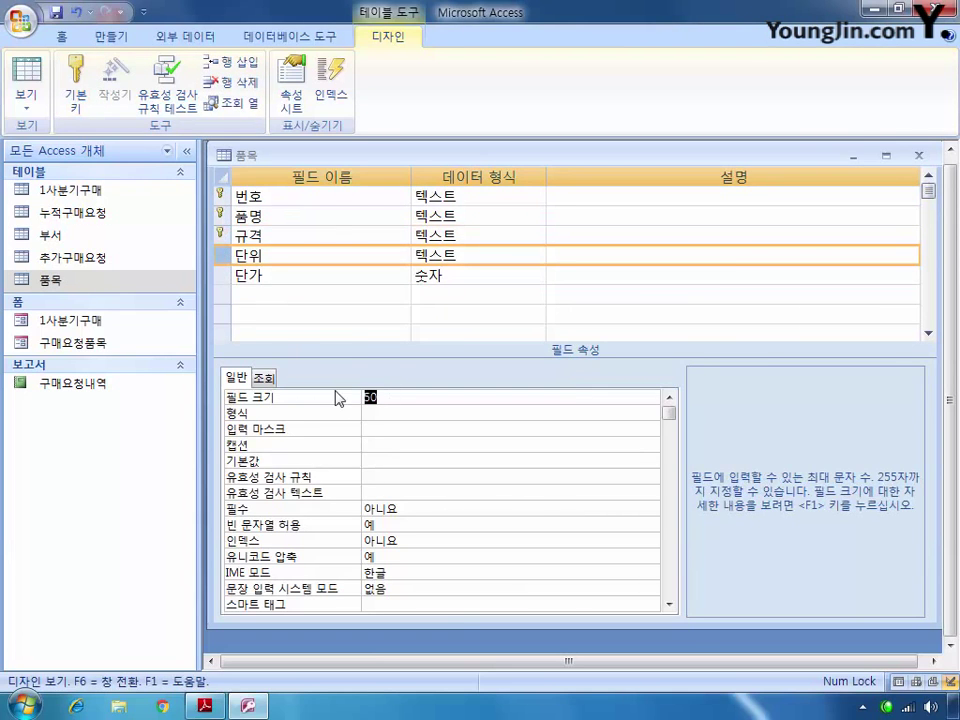
text(4)
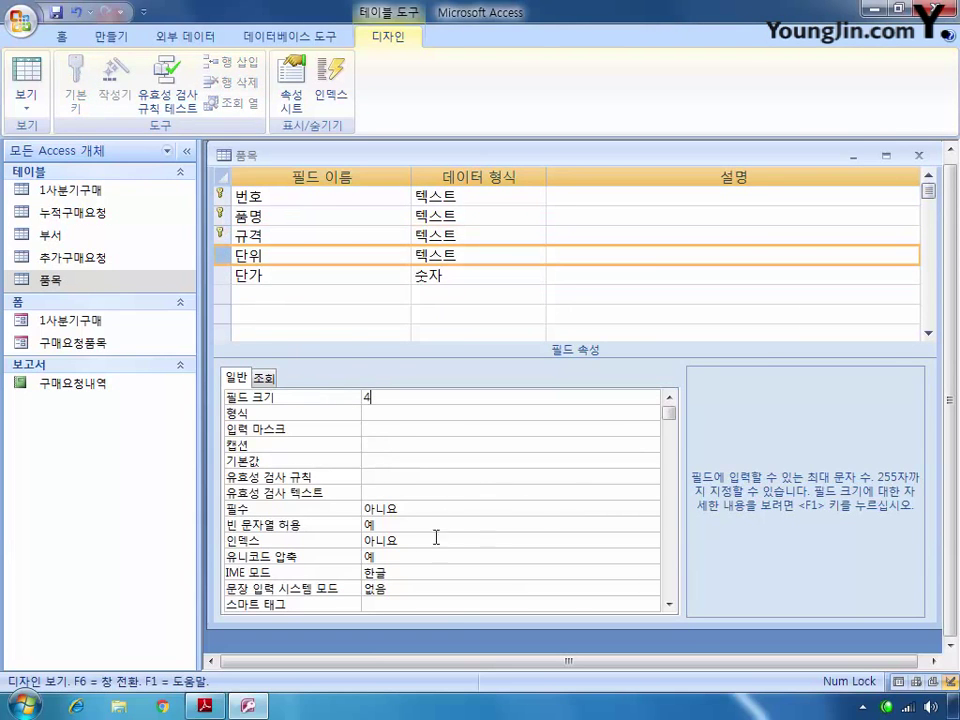
click(380, 462)
text(ㄱ)
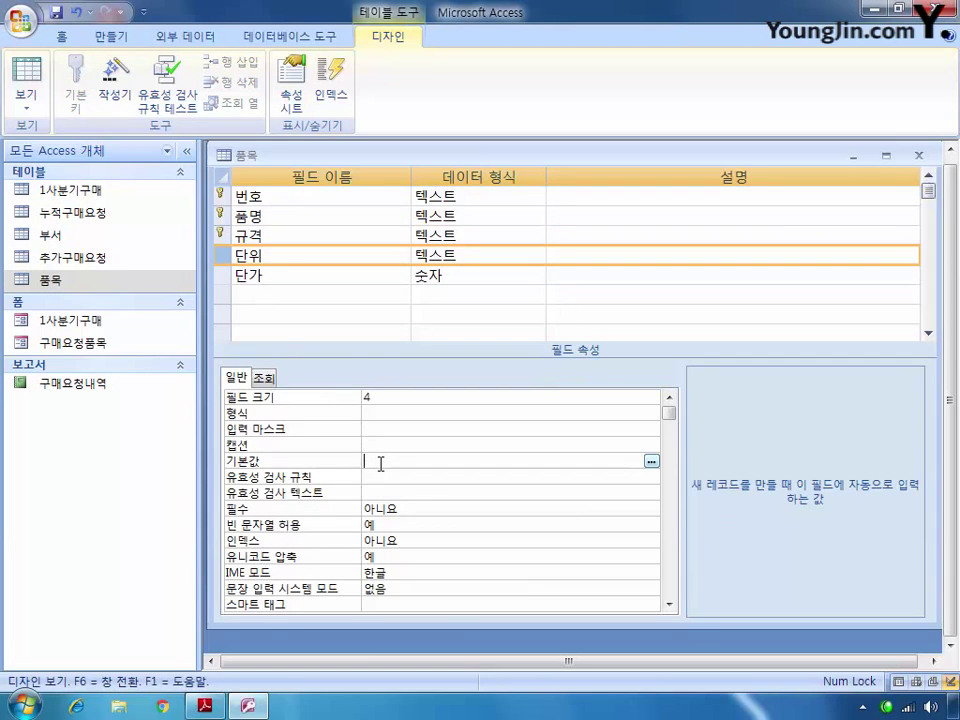
text(ㅐ)
click(411, 478)
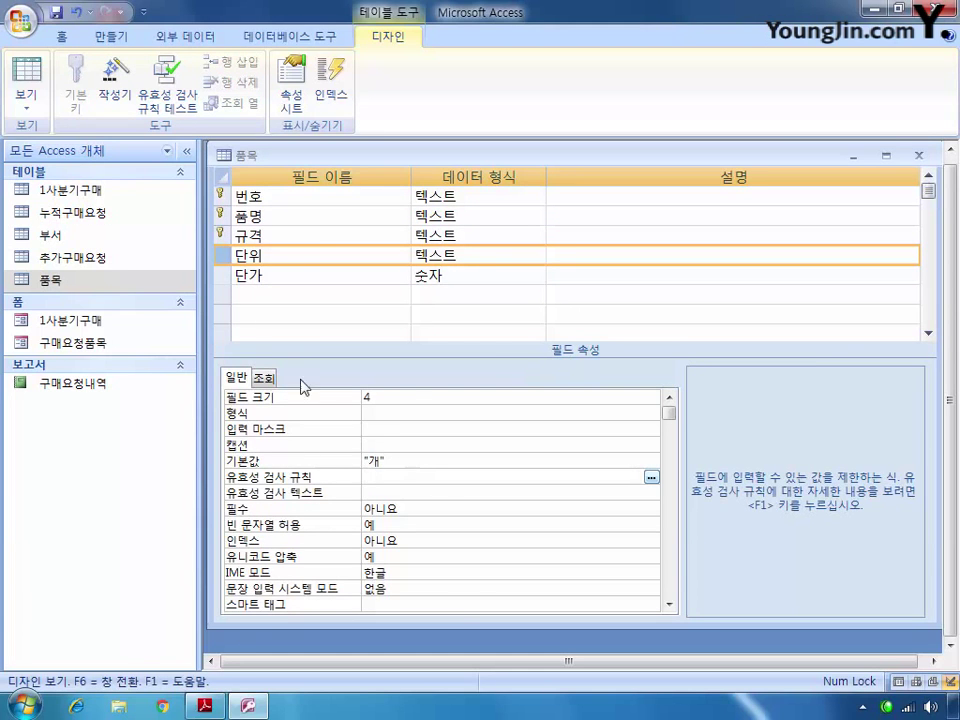
Set the 단가 field's format to ₩#,###;;0 and close the 품목 table, saving its design changes
click(248, 276)
click(392, 410)
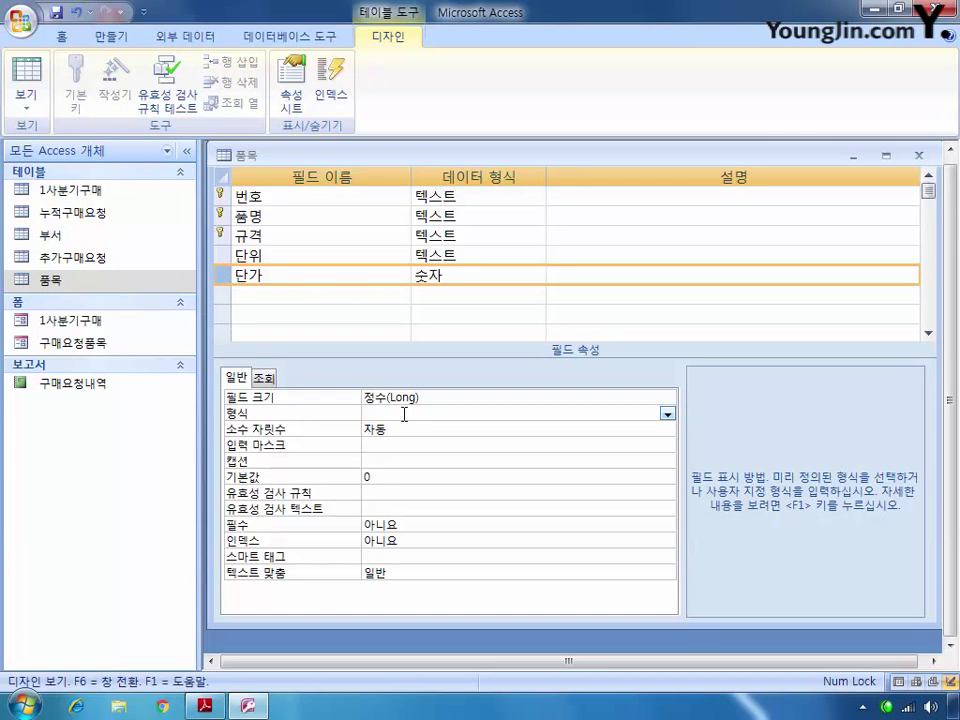
text(₩#,###;;0)
click(918, 155)
click(415, 400)
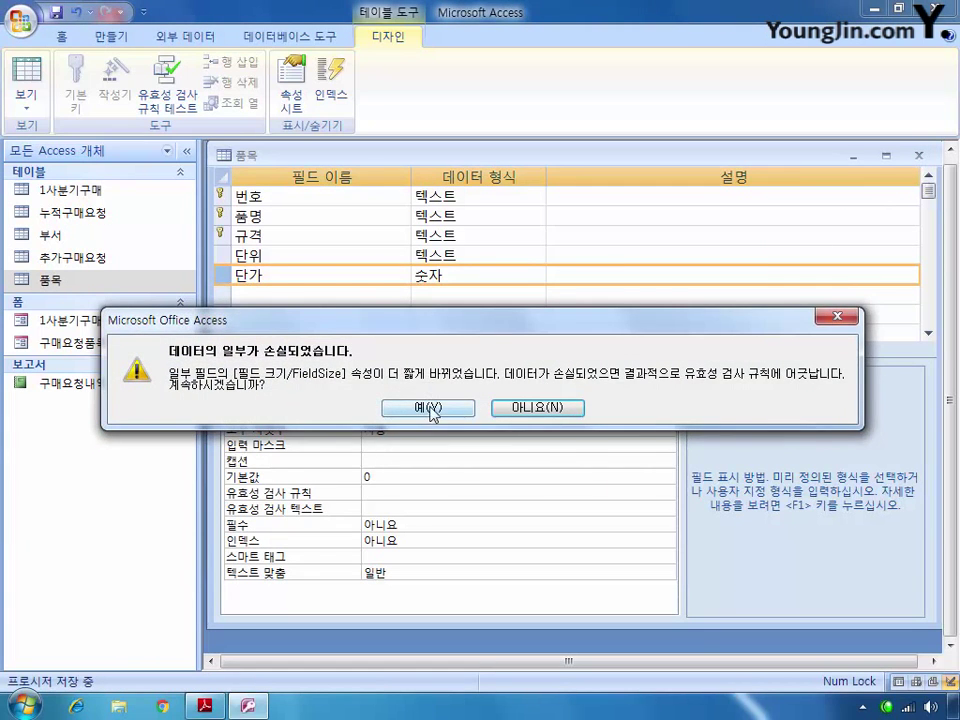
click(430, 409)
In the 1사분기구매 table's design, insert a 순번 field above 신청일 with the 일련 번호 data type
click(116, 197)
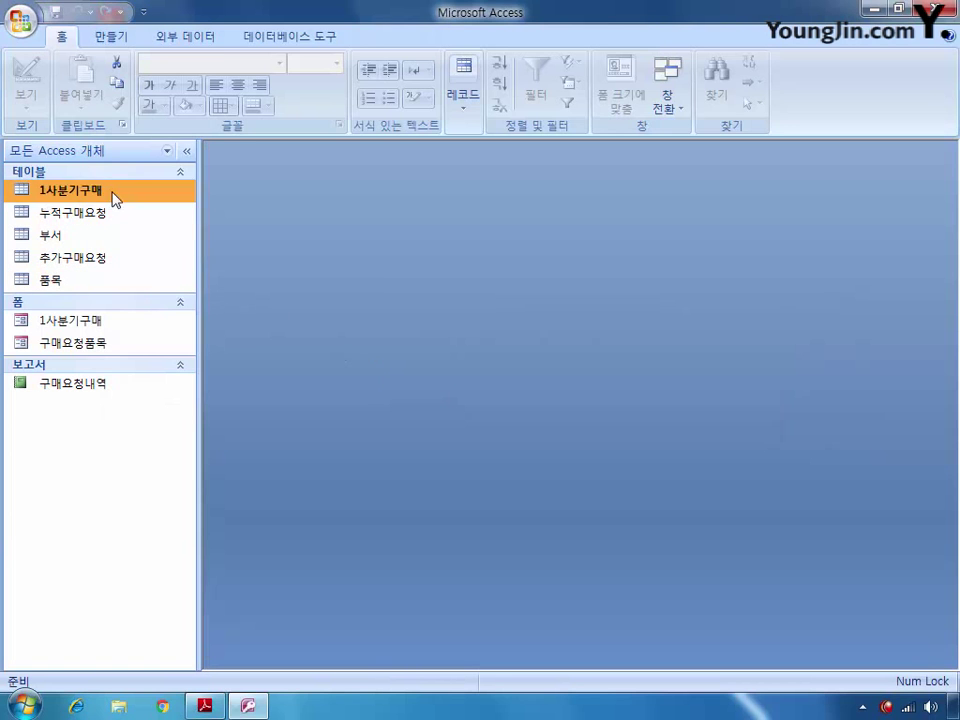
right_click(116, 197)
click(157, 228)
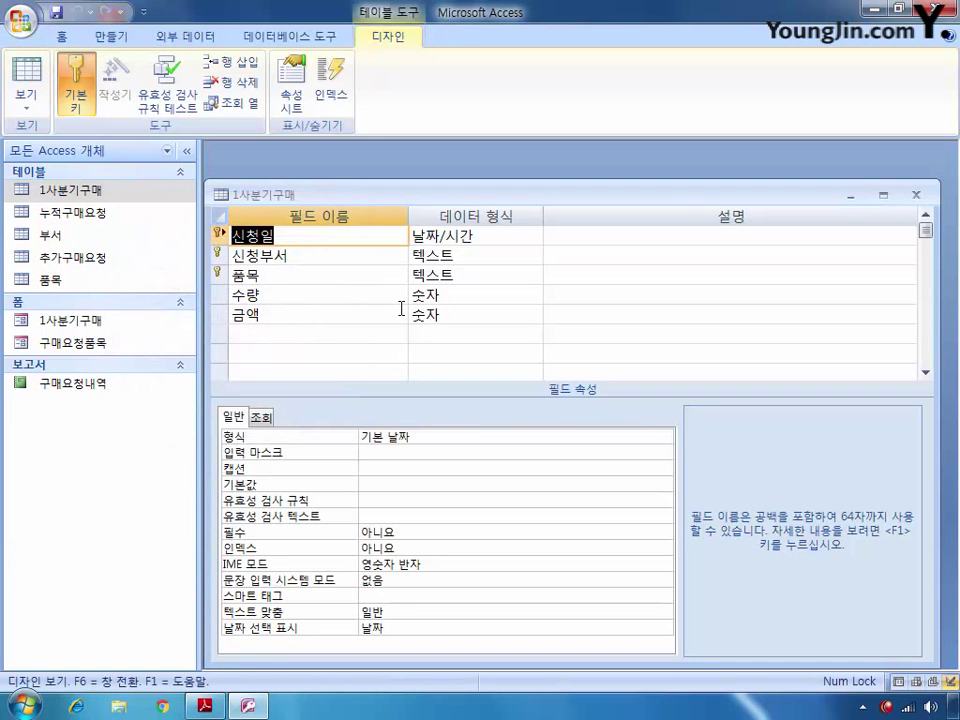
click(220, 236)
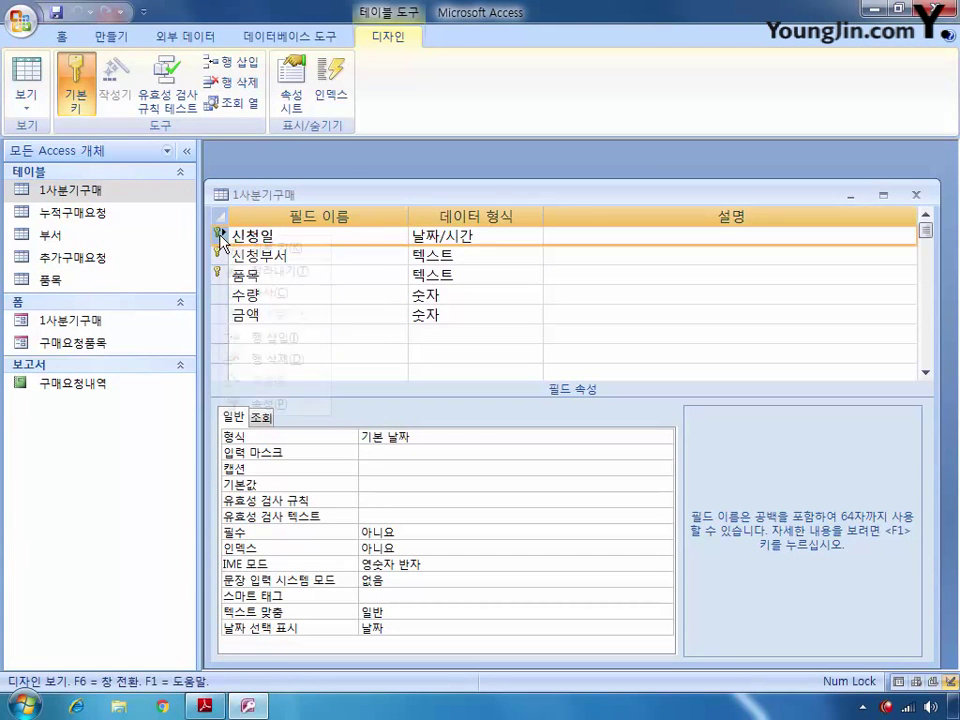
right_click(220, 236)
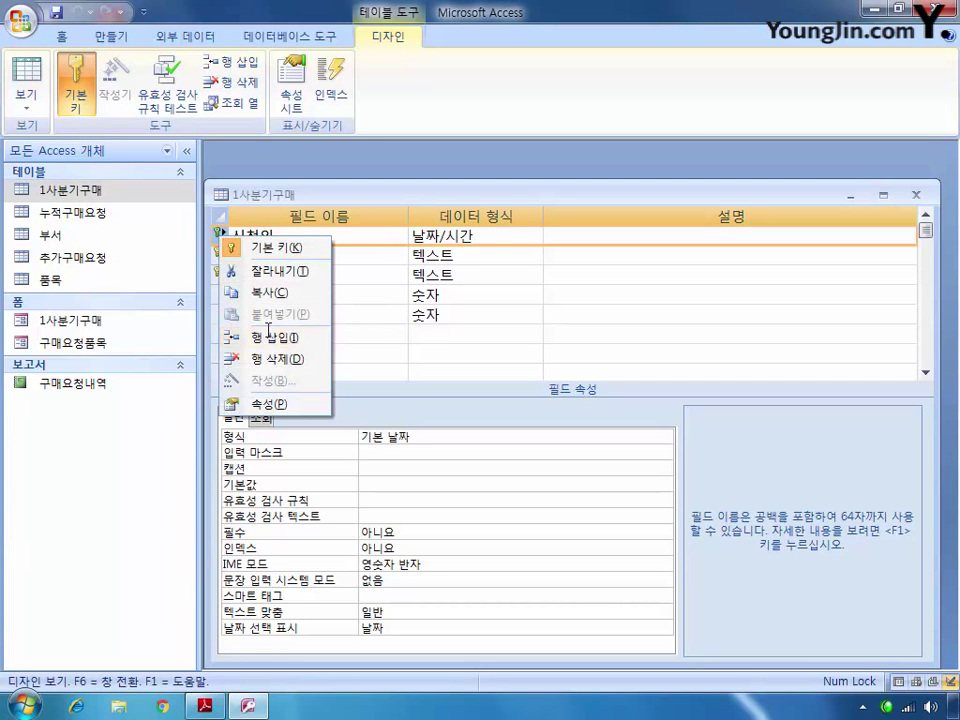
click(250, 337)
click(251, 238)
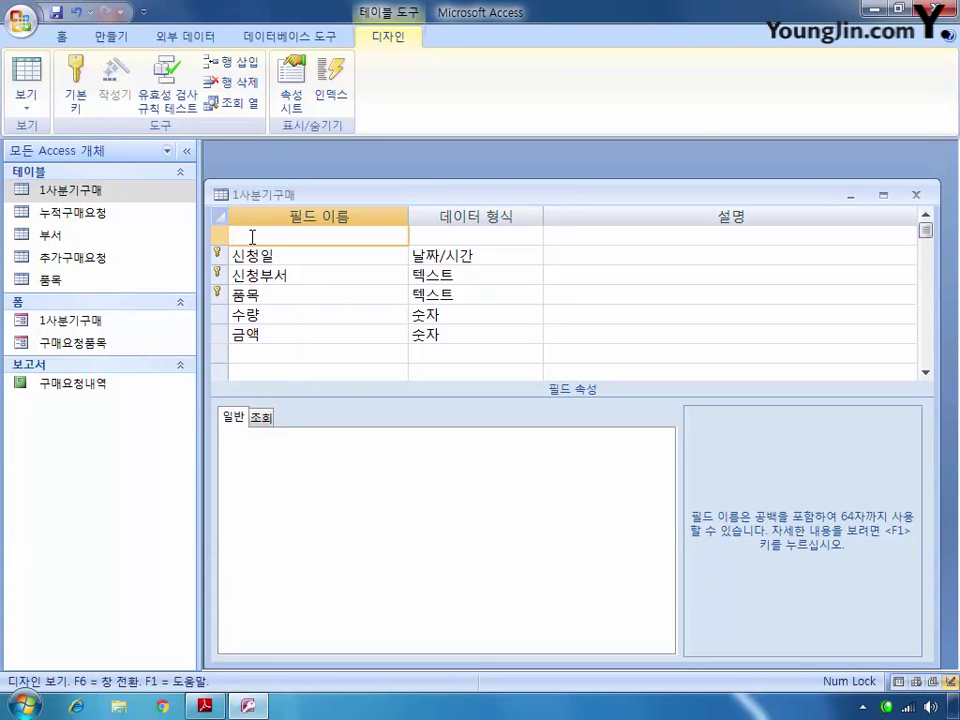
text(순번)
click(437, 235)
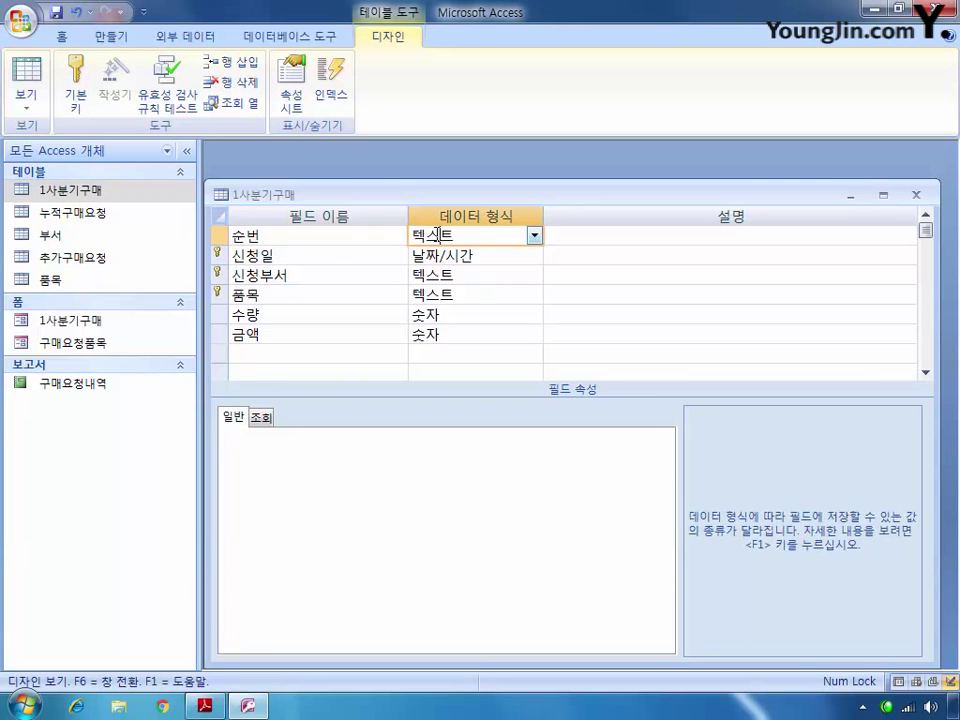
click(534, 235)
click(493, 355)
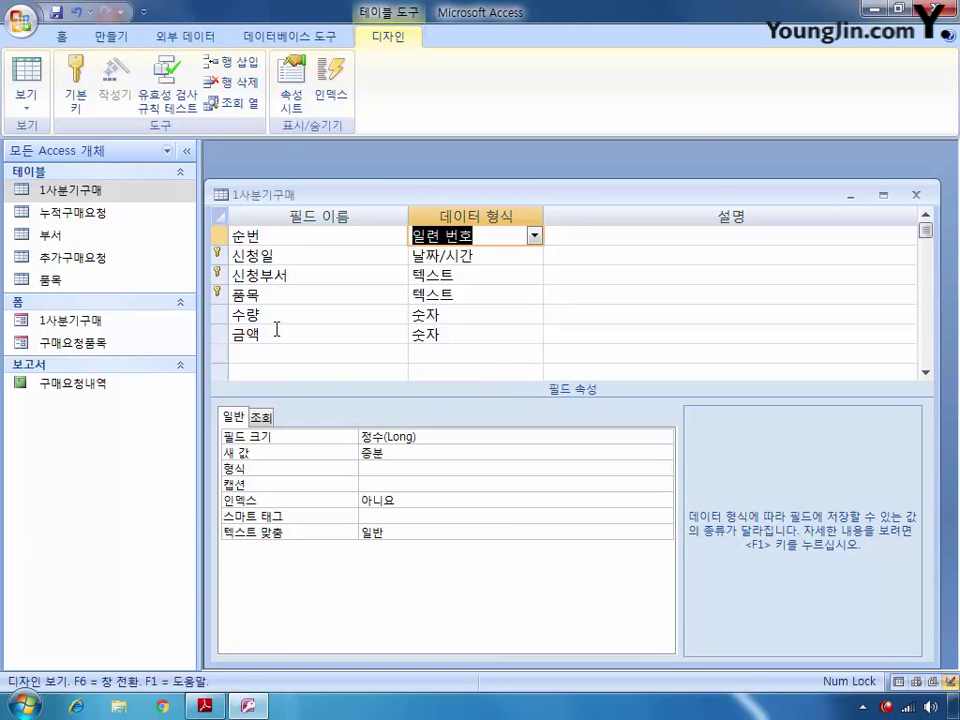
Set the 신청일 field's validation rule to Between #2009-01-01# And #2009-03-31#
click(216, 254)
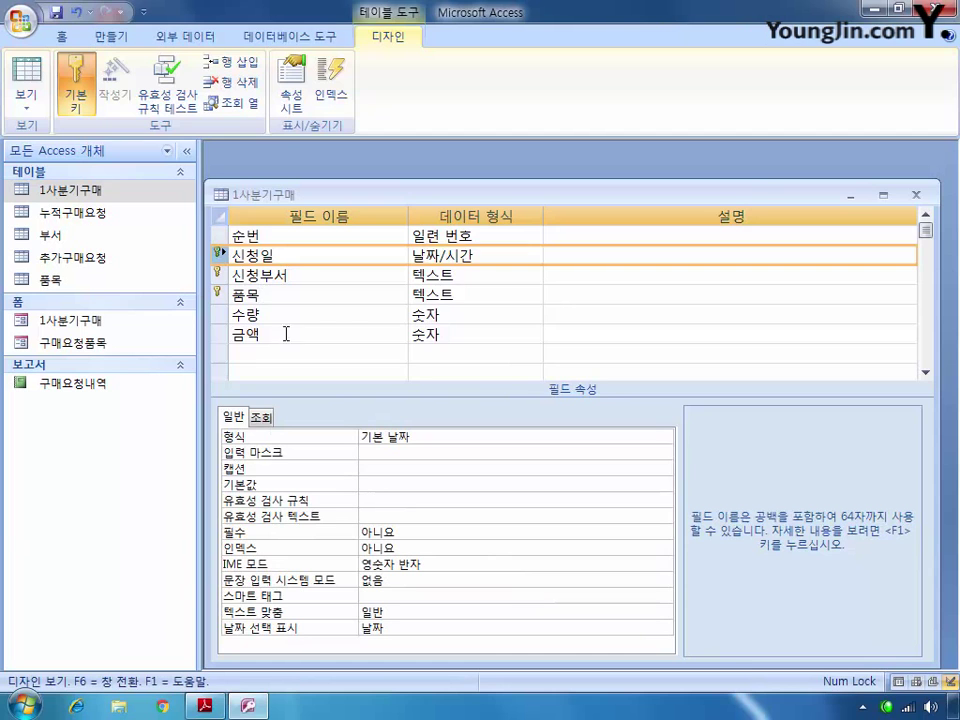
click(385, 497)
text(bet)
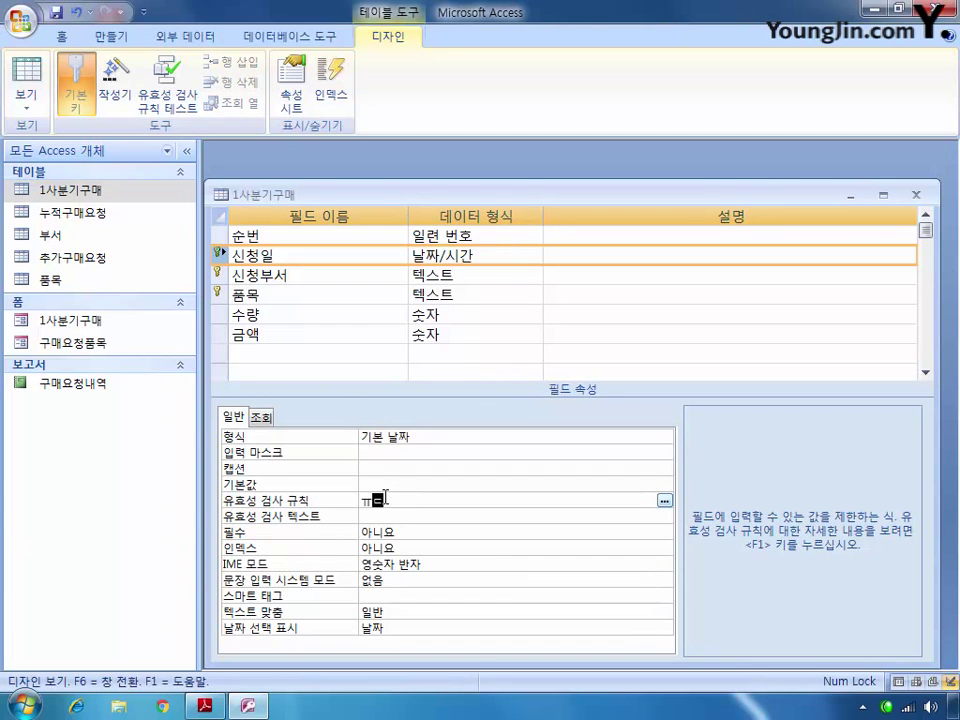
text(ween)
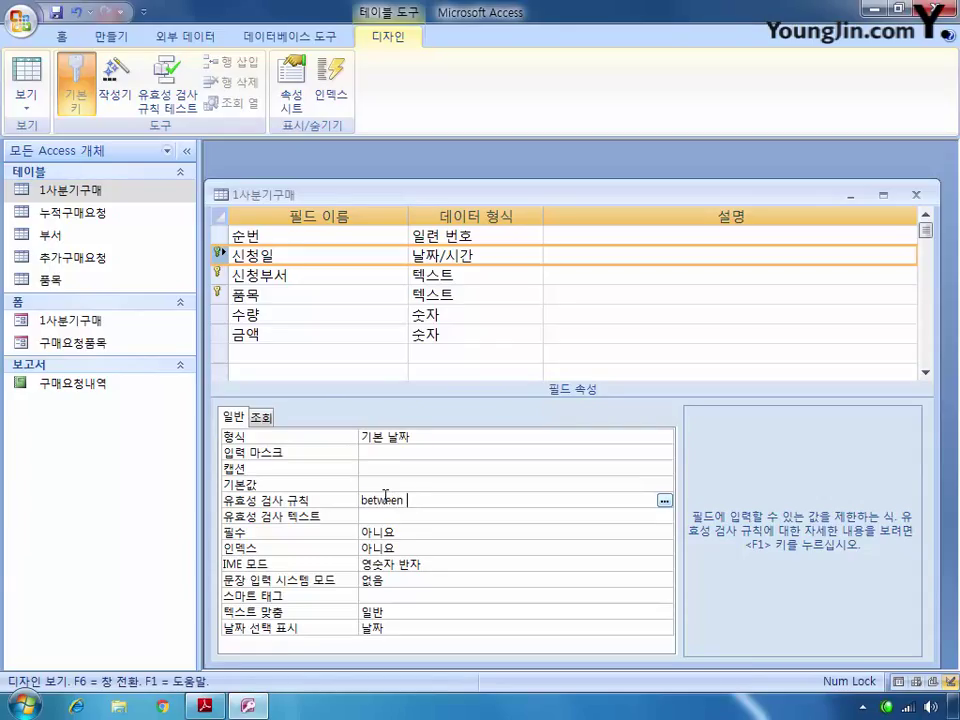
text( ## and )
text(##)
text(2009-)
text(01-01)
key(Return)
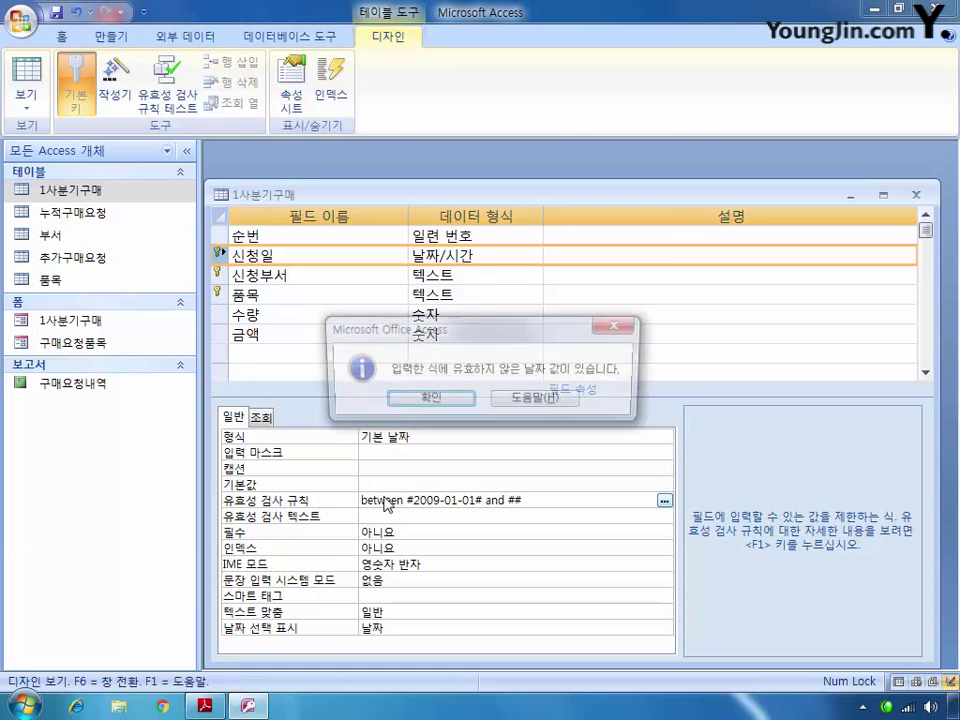
click(428, 400)
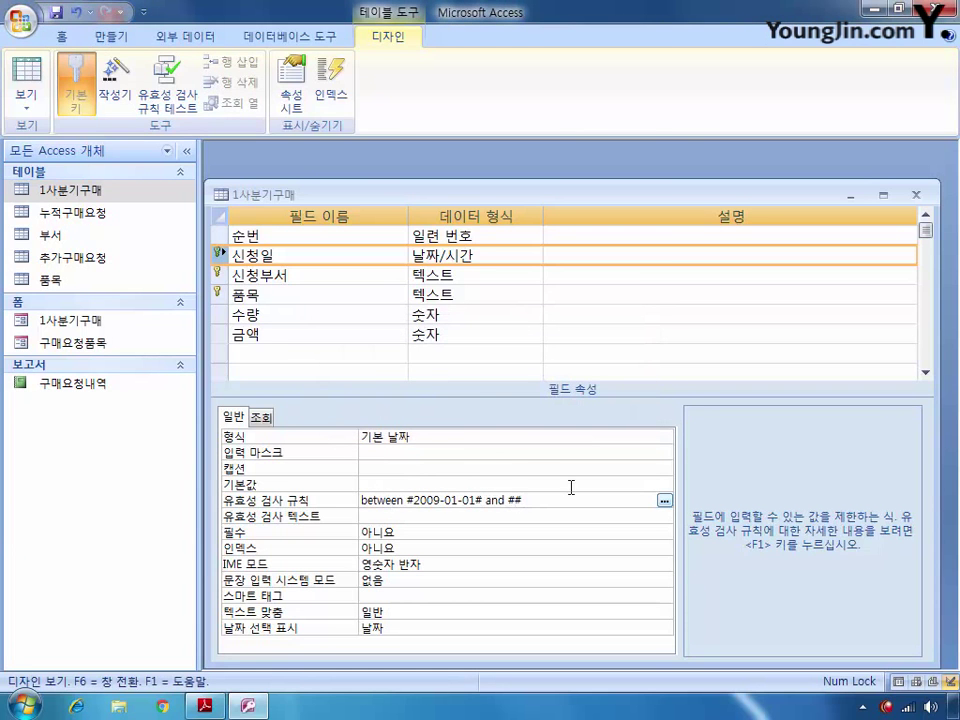
text(2009-03-31)
Close the 1사분기구매 table and save its design changes
click(915, 194)
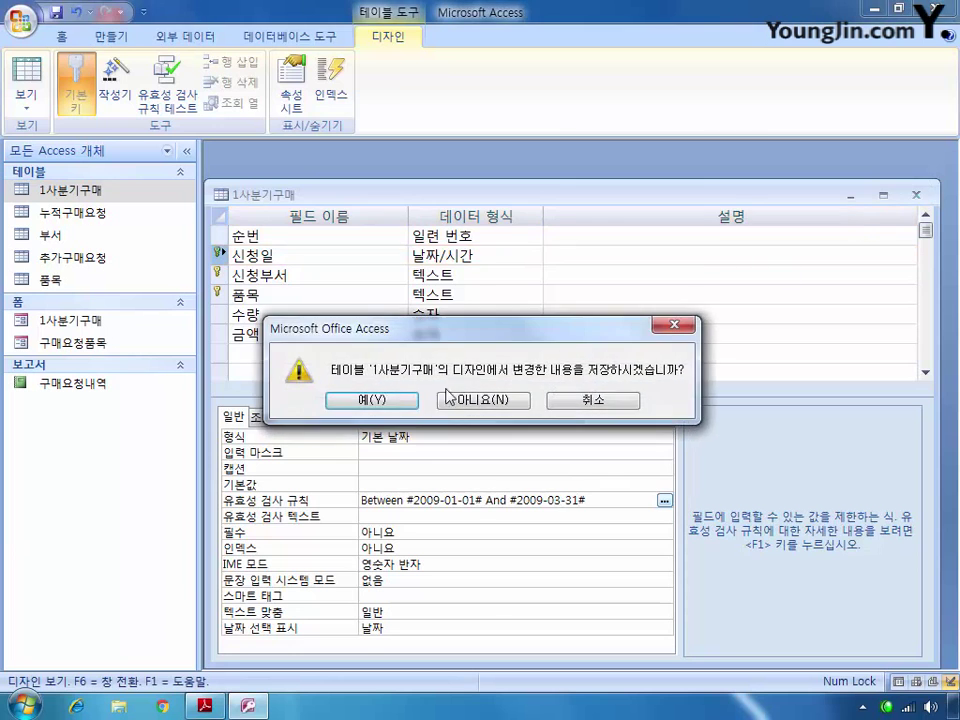
click(388, 400)
click(390, 402)
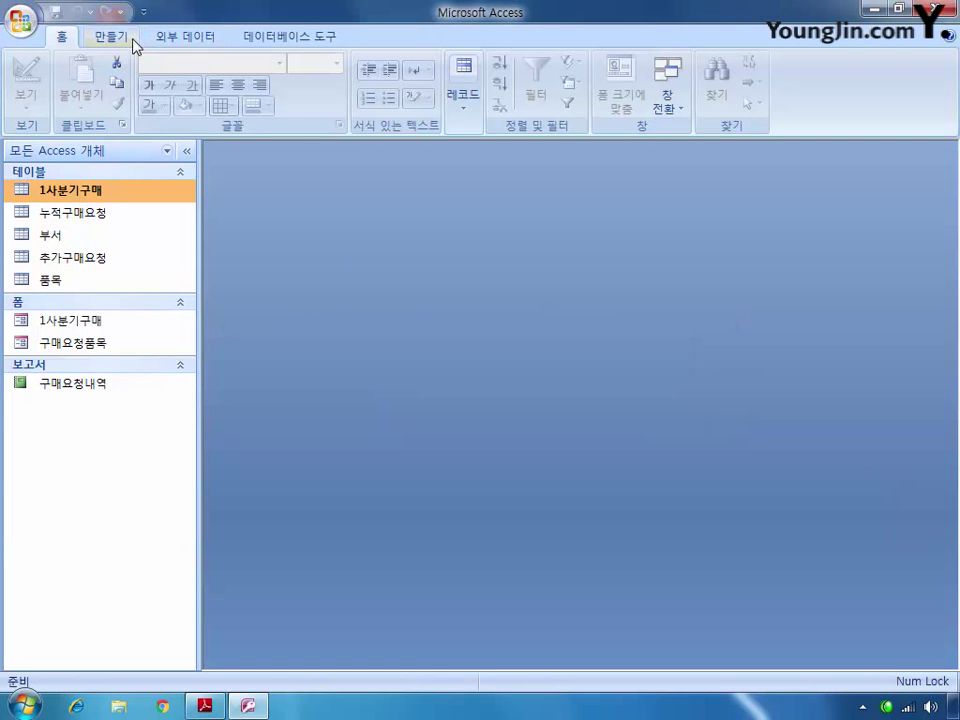
Add the 1사분기구매, 부서 and 품목 tables to the relationships diagram, arranging 1사분기구매 below and between the other two
click(286, 38)
click(257, 82)
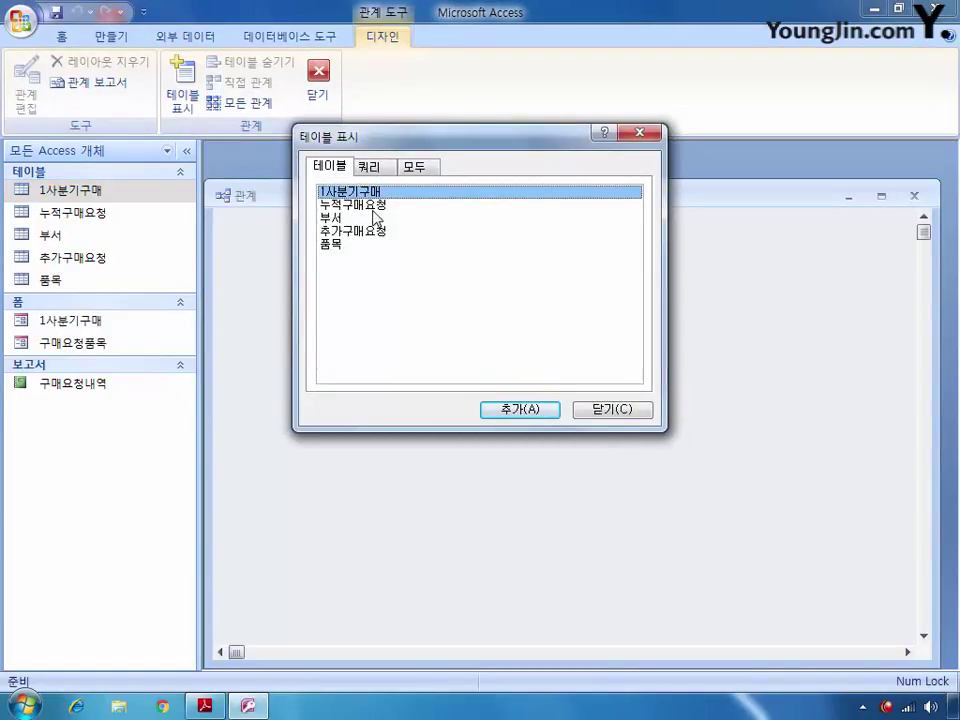
ctrl+click(338, 218)
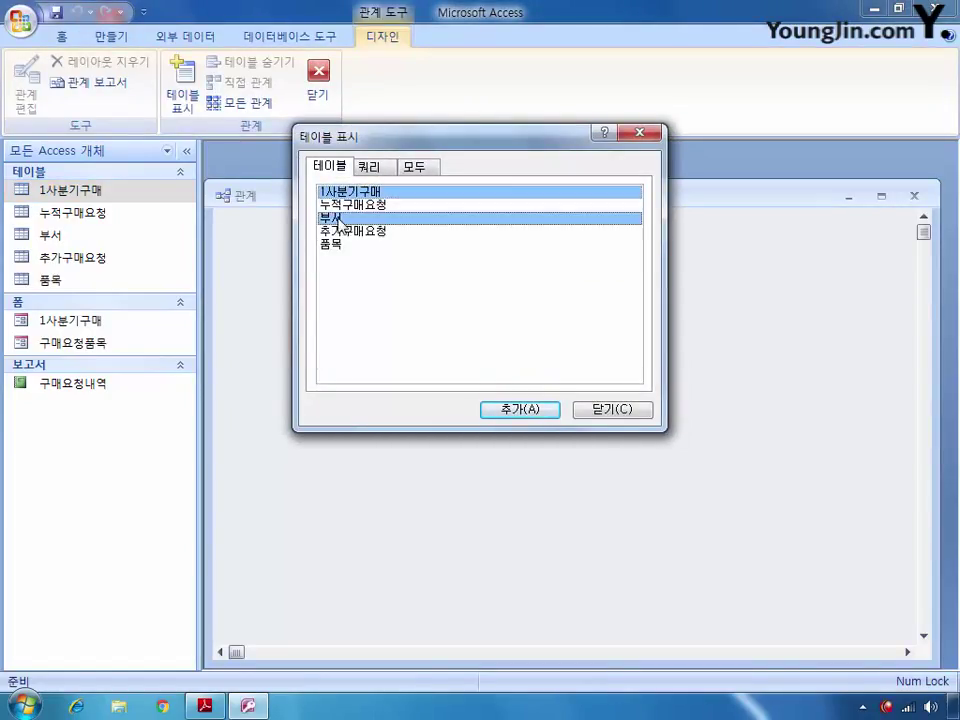
ctrl+click(346, 244)
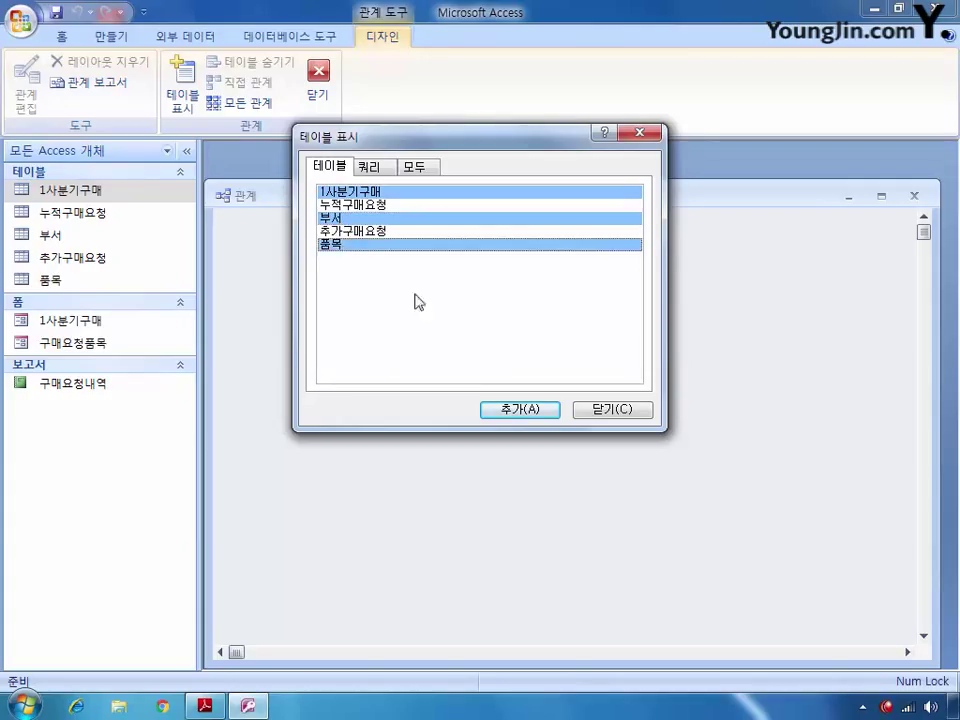
click(535, 409)
click(610, 412)
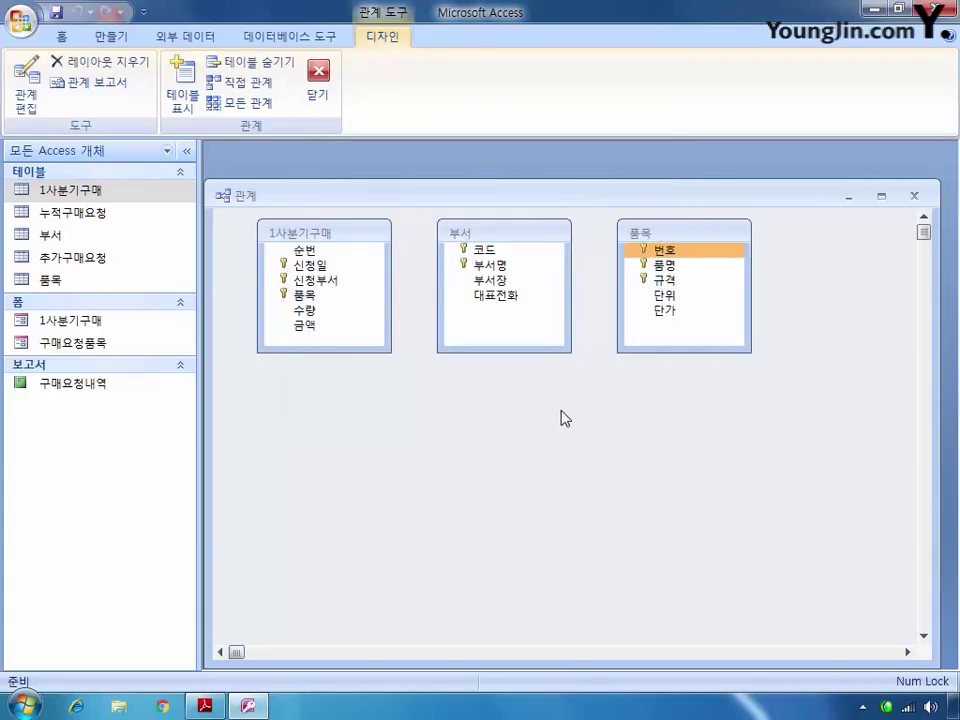
drag(335, 232, 496, 390)
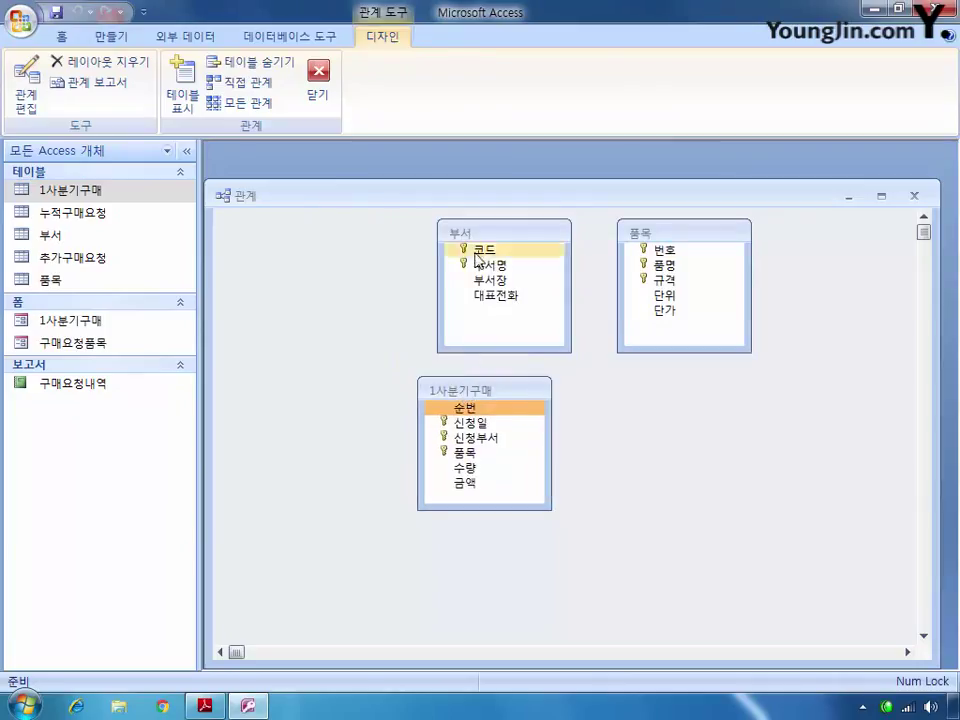
drag(508, 239, 313, 269)
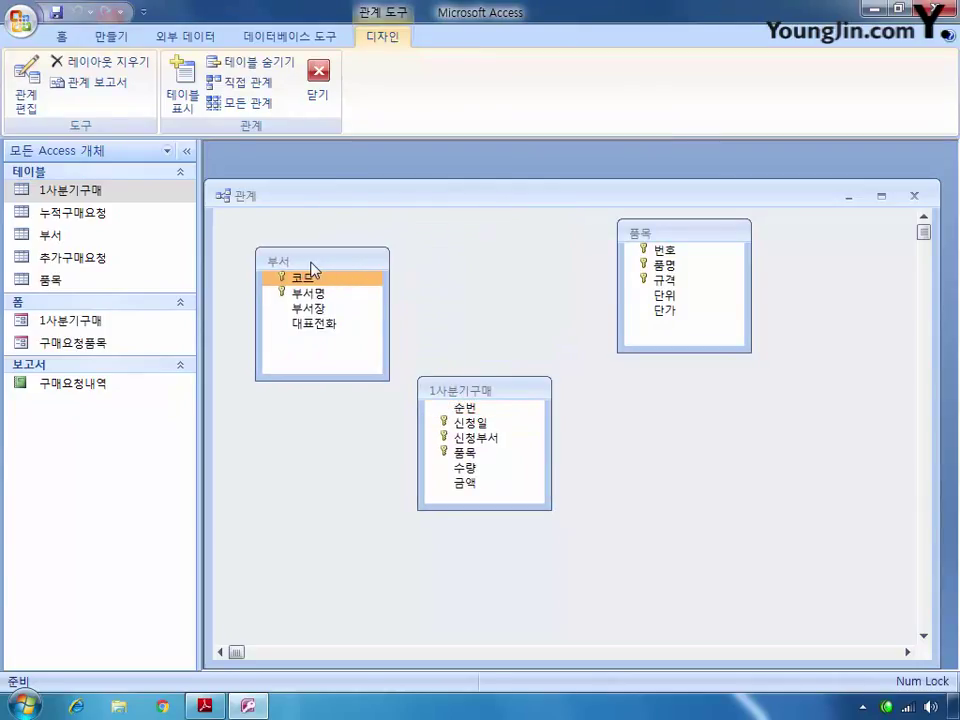
Relate 코드 in 부서 to 신청부서 in 1사분기구매, enforcing referential integrity with cascading updates of related fields
drag(300, 278, 468, 440)
click(309, 294)
click(309, 311)
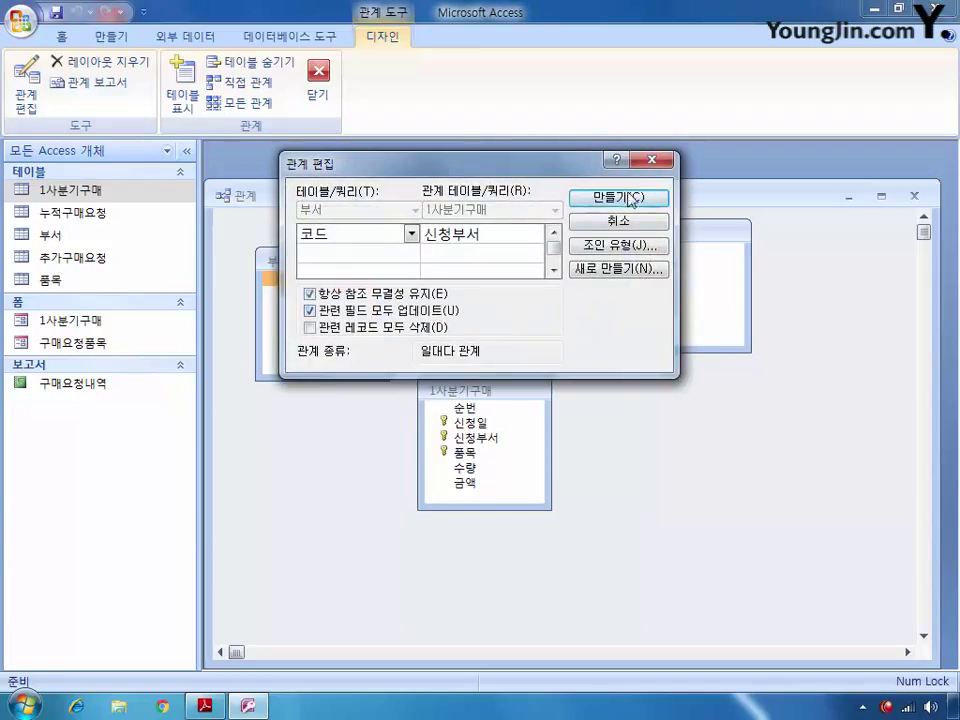
click(628, 197)
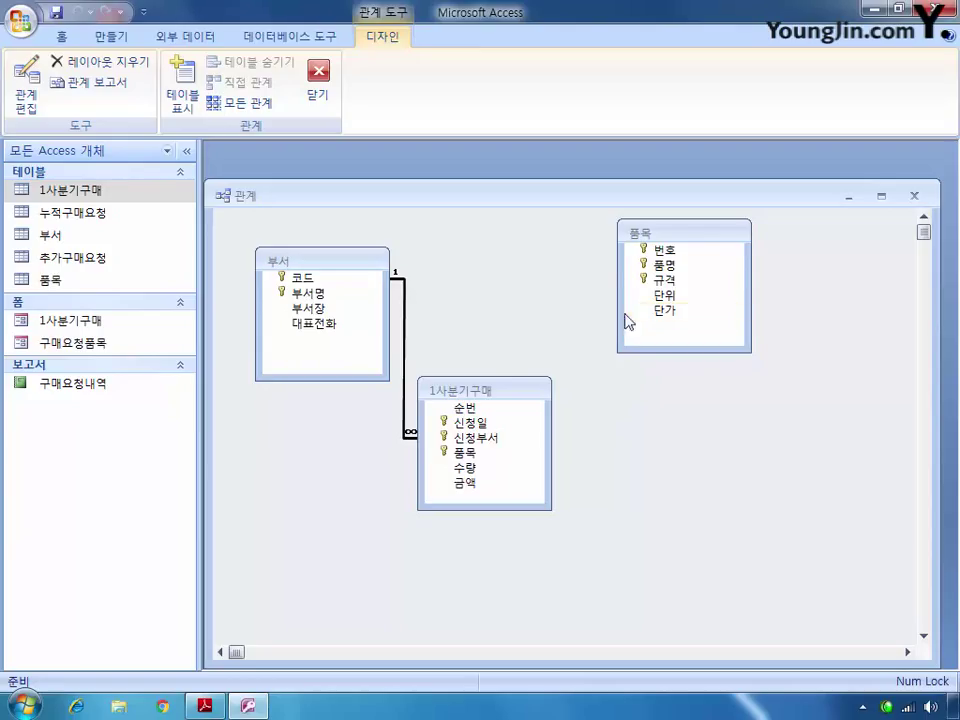
Try to relate 번호 in 품목 to 품목 in 1사분기구매, with referential integrity and cascading updates
drag(638, 250, 482, 457)
click(362, 294)
click(367, 309)
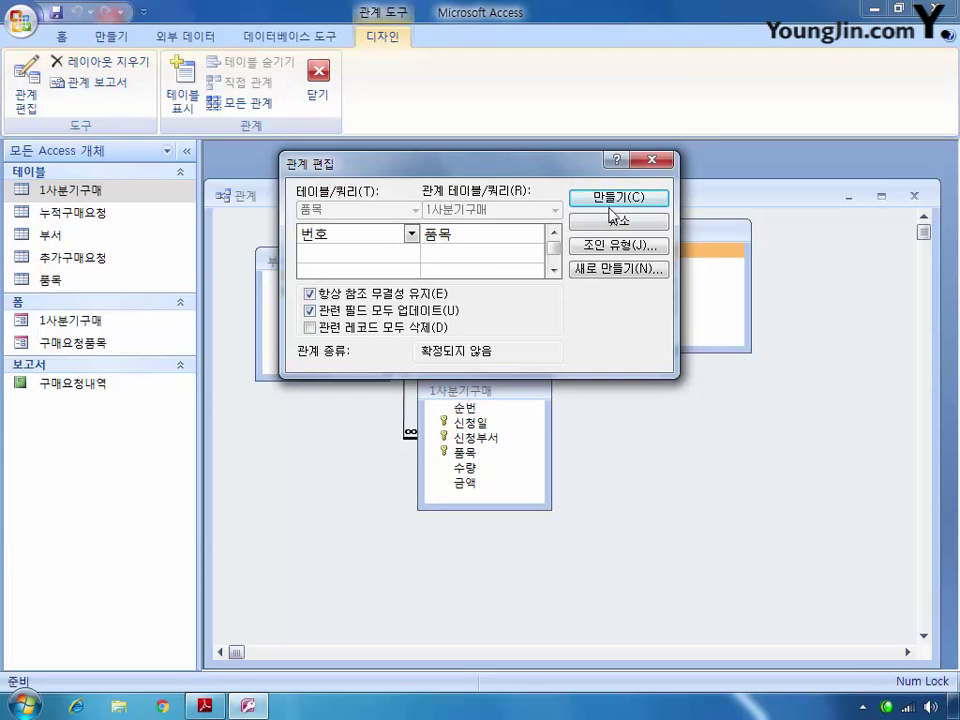
click(615, 200)
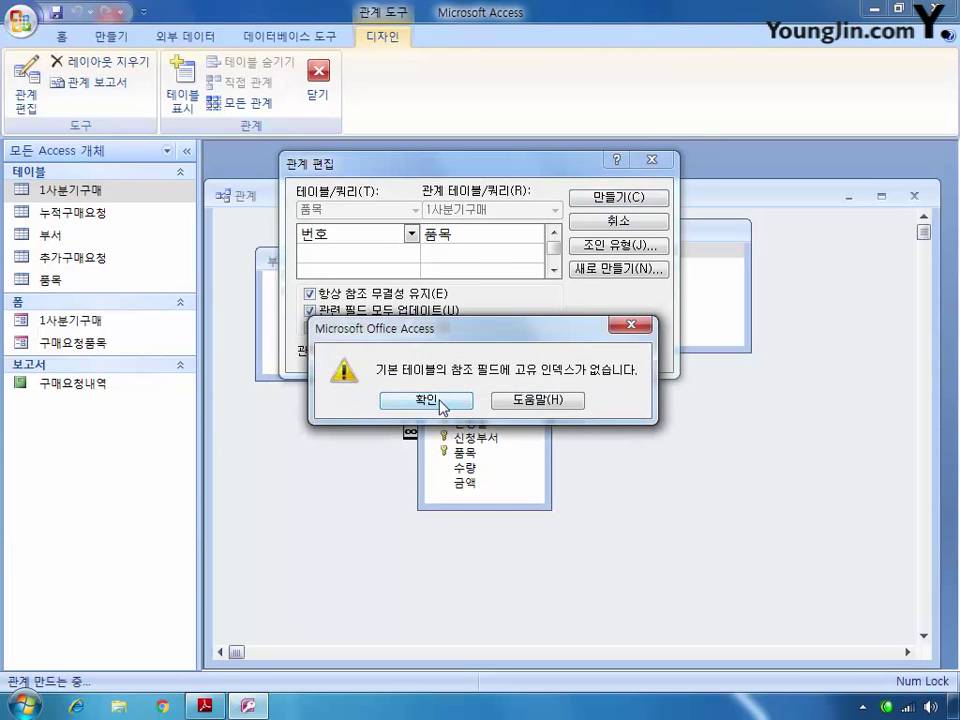
click(446, 401)
click(658, 163)
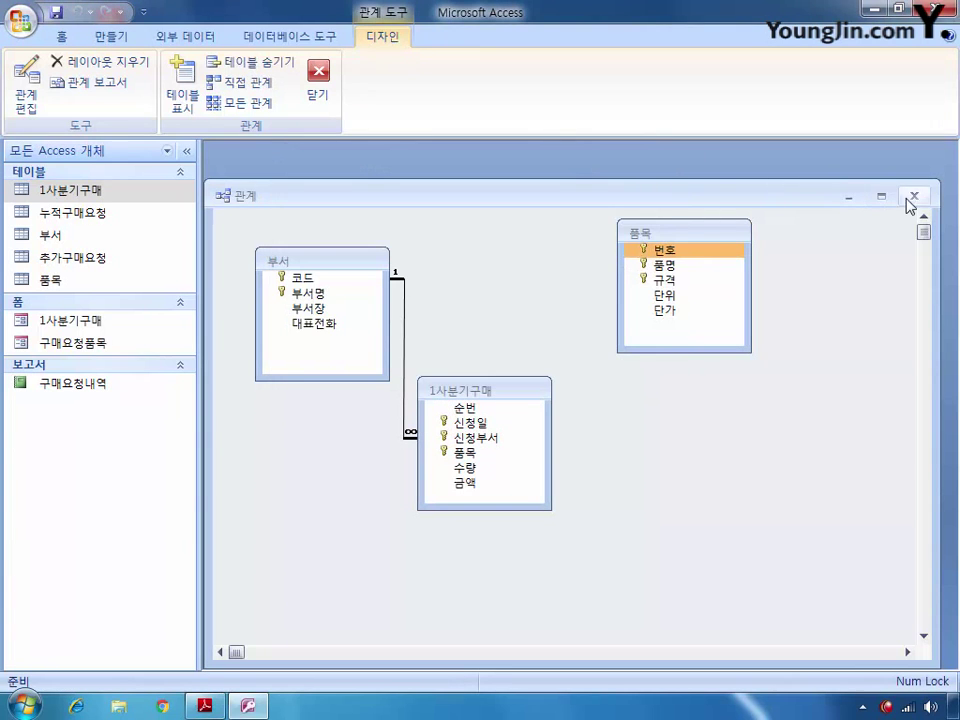
Save and close the relationships diagram, and set the index of 번호 in the 품목 table to 예(중복 불가능), saving the table
click(913, 196)
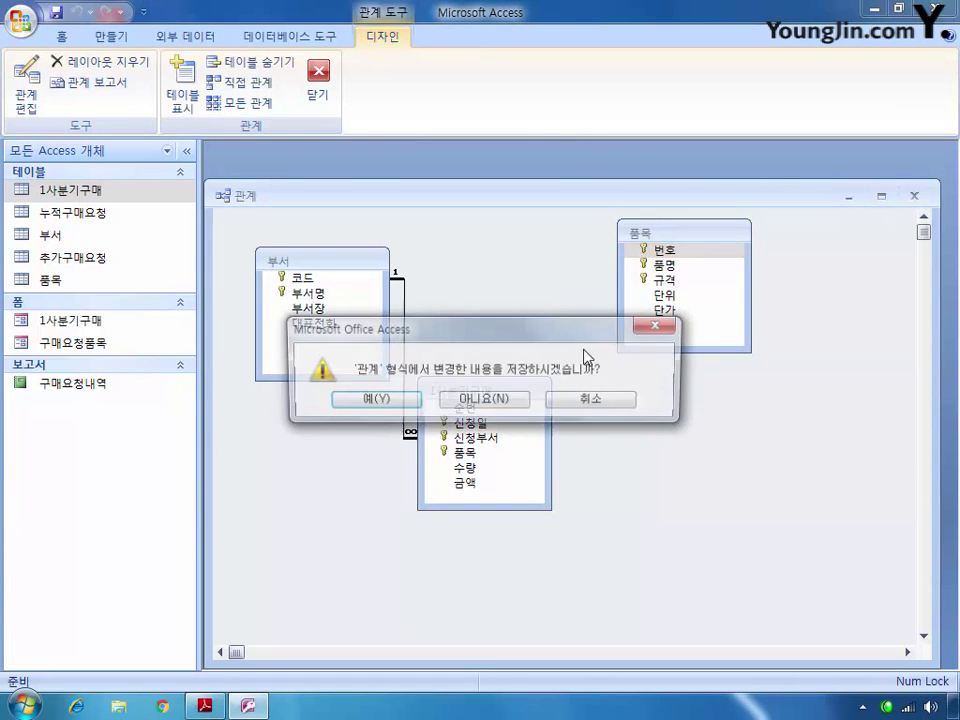
click(410, 402)
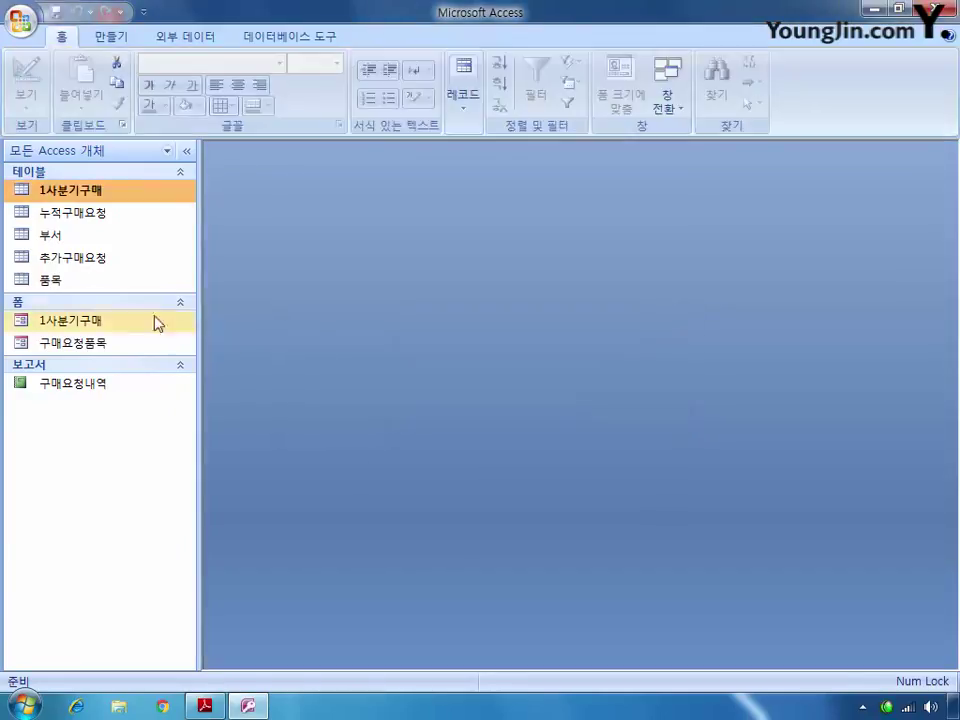
right_click(60, 280)
click(186, 314)
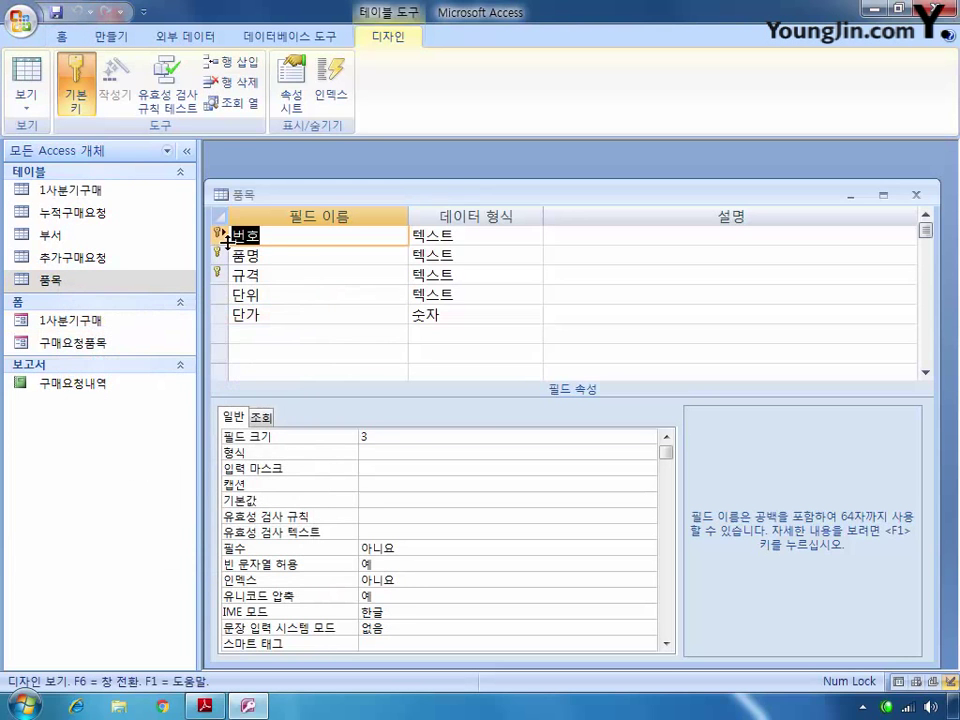
click(508, 582)
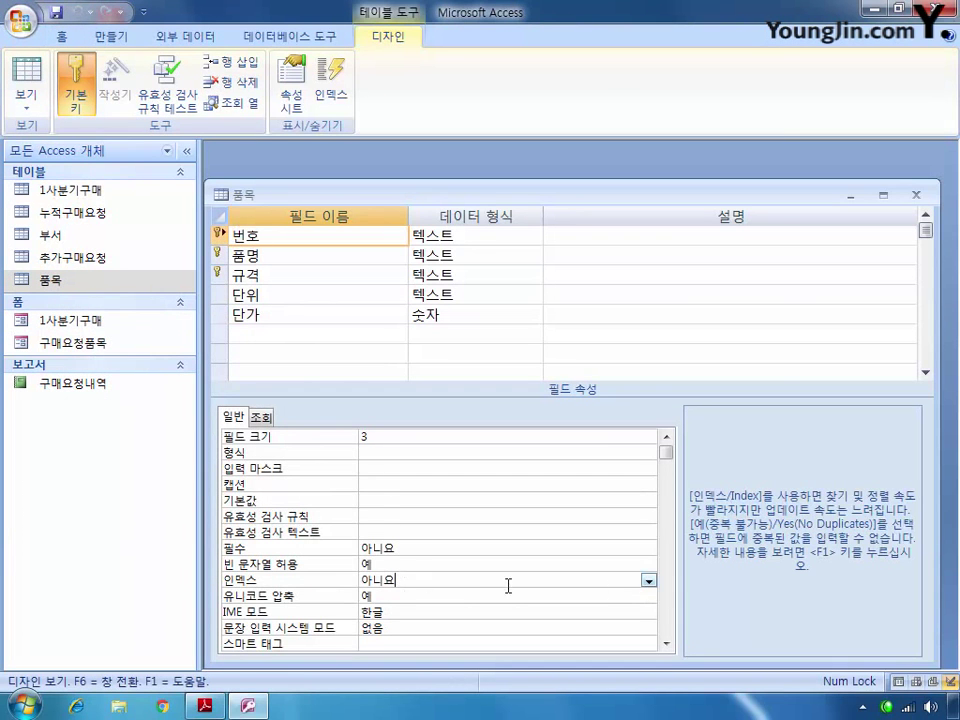
click(649, 580)
click(600, 628)
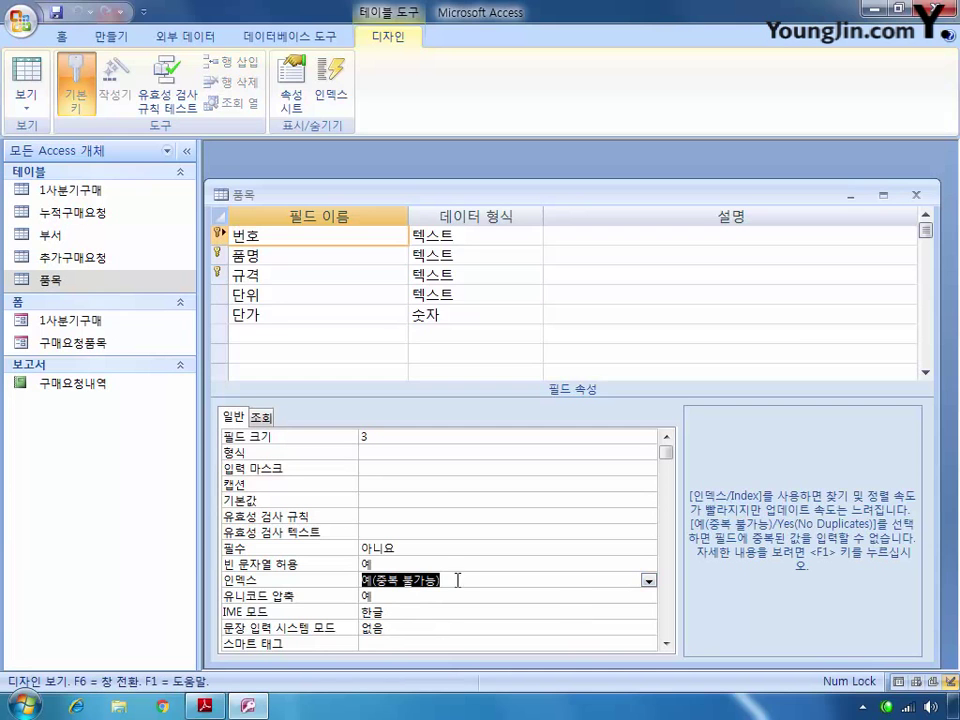
click(915, 195)
key(Return)
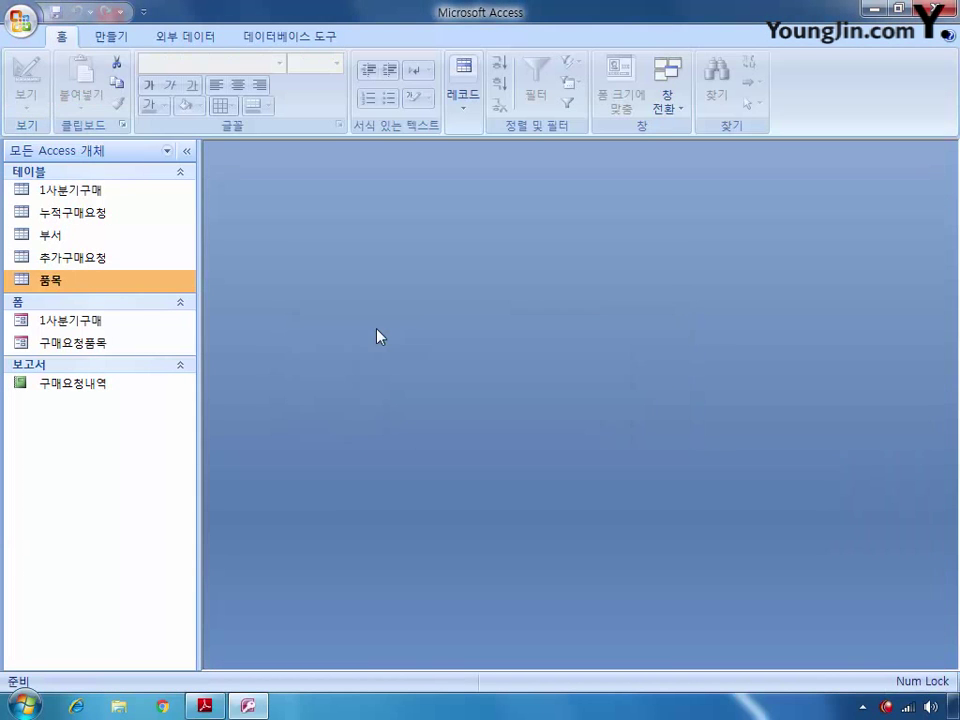
Relate 번호 in 품목 to 품목 in 1사분기구매, enforcing referential integrity with cascading updates of related fields, and close the relationships diagram
click(268, 37)
click(262, 92)
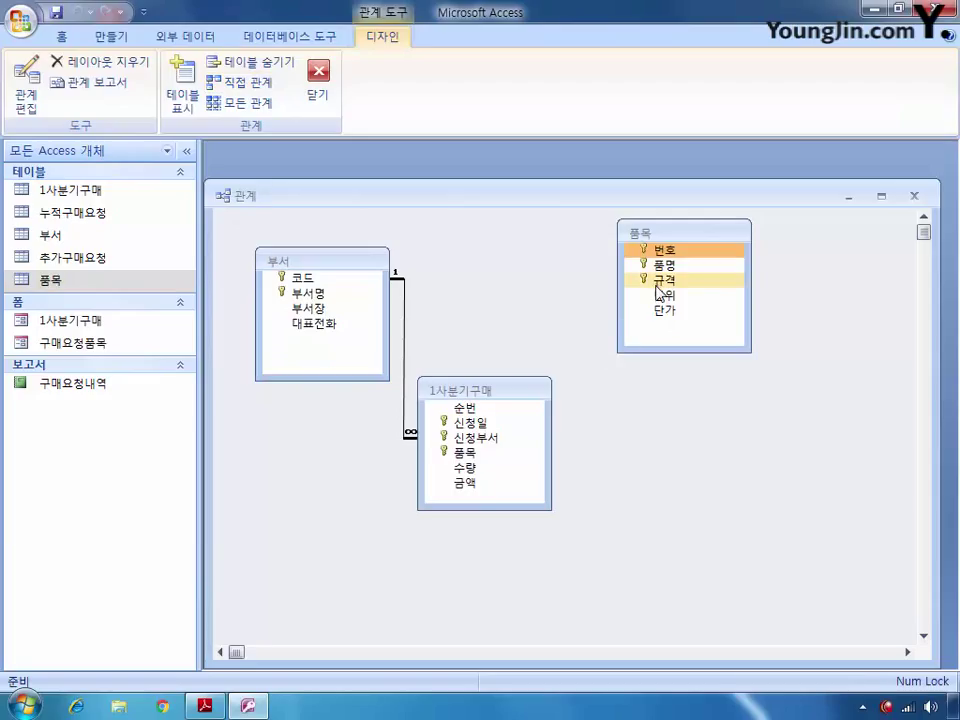
drag(640, 251, 480, 462)
click(350, 293)
click(312, 311)
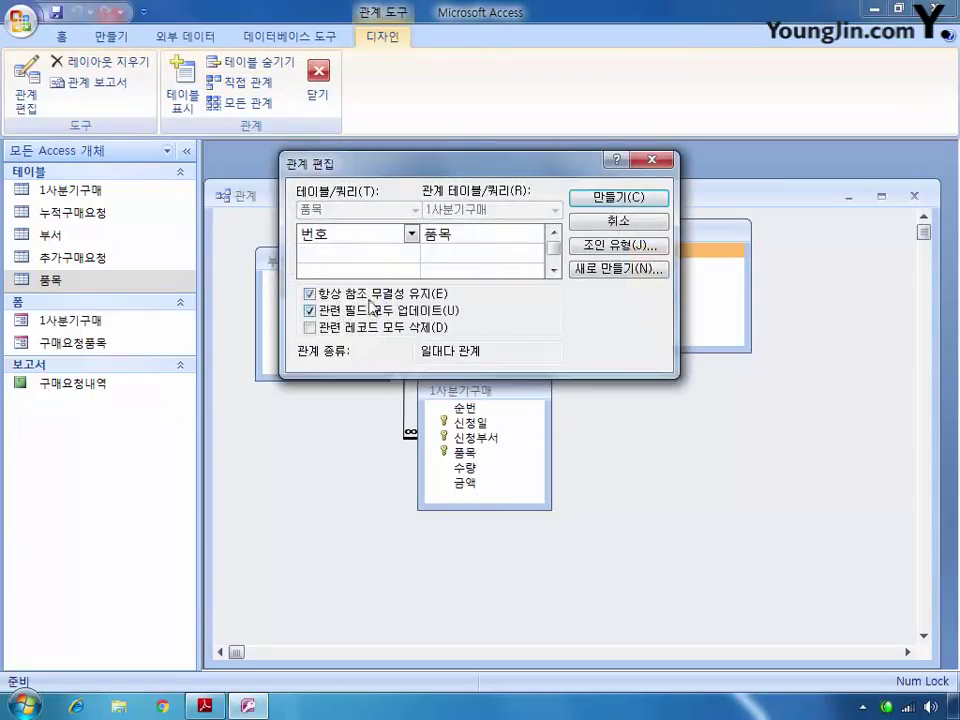
click(622, 196)
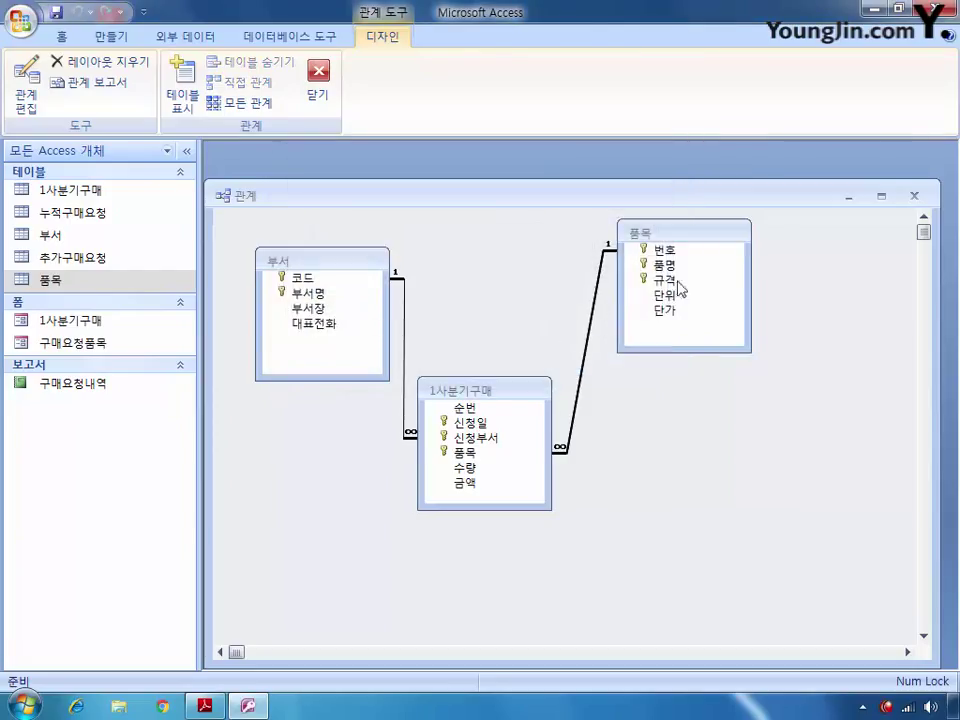
click(913, 195)
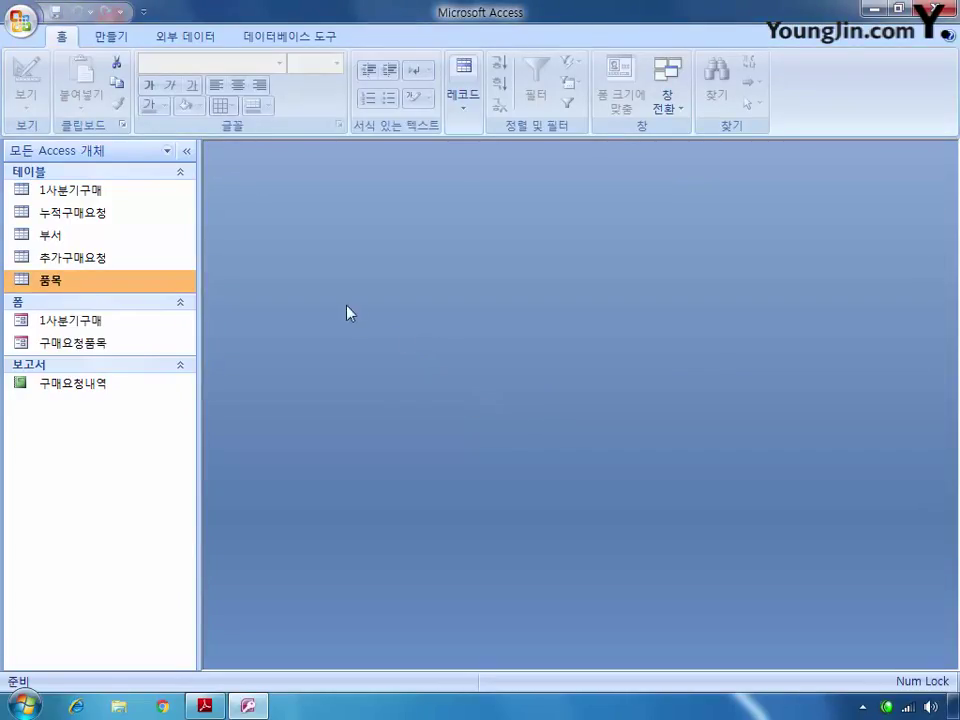
Reopen the relationships diagram to check the links among 부서, 1사분기구매 and 품목, and close it
click(282, 40)
click(321, 88)
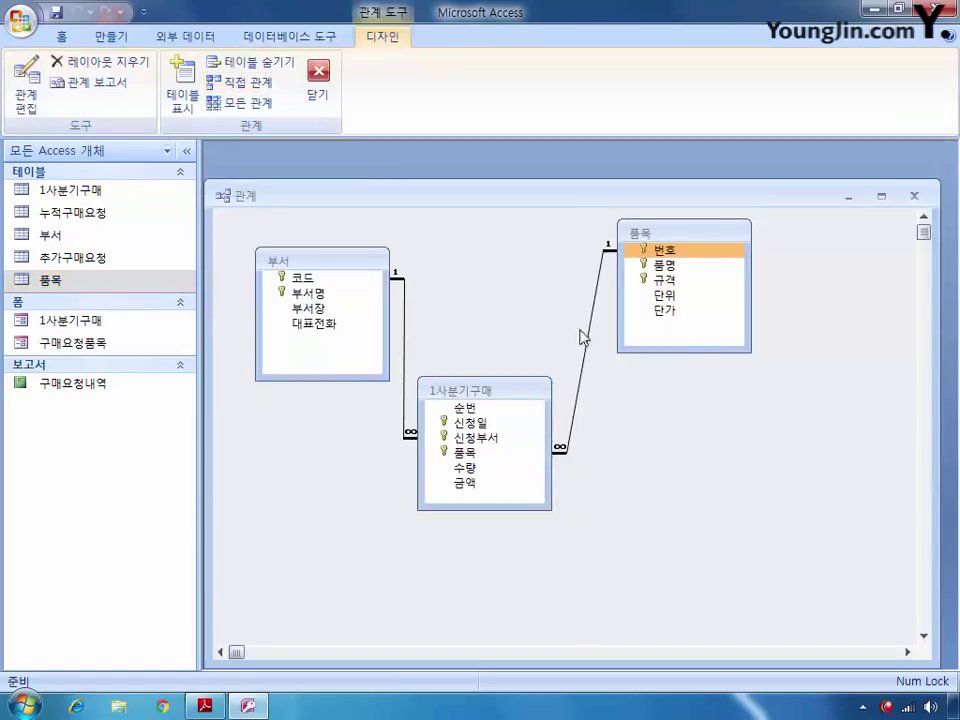
click(913, 195)
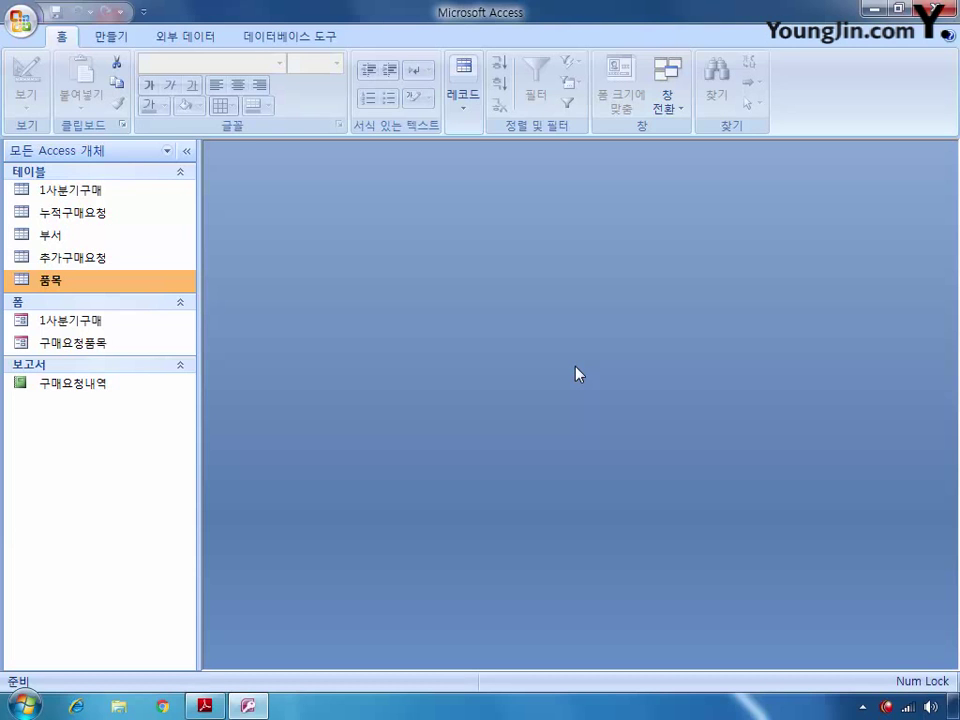
Create a new query in design view based on the 추가구매요청 table
click(285, 38)
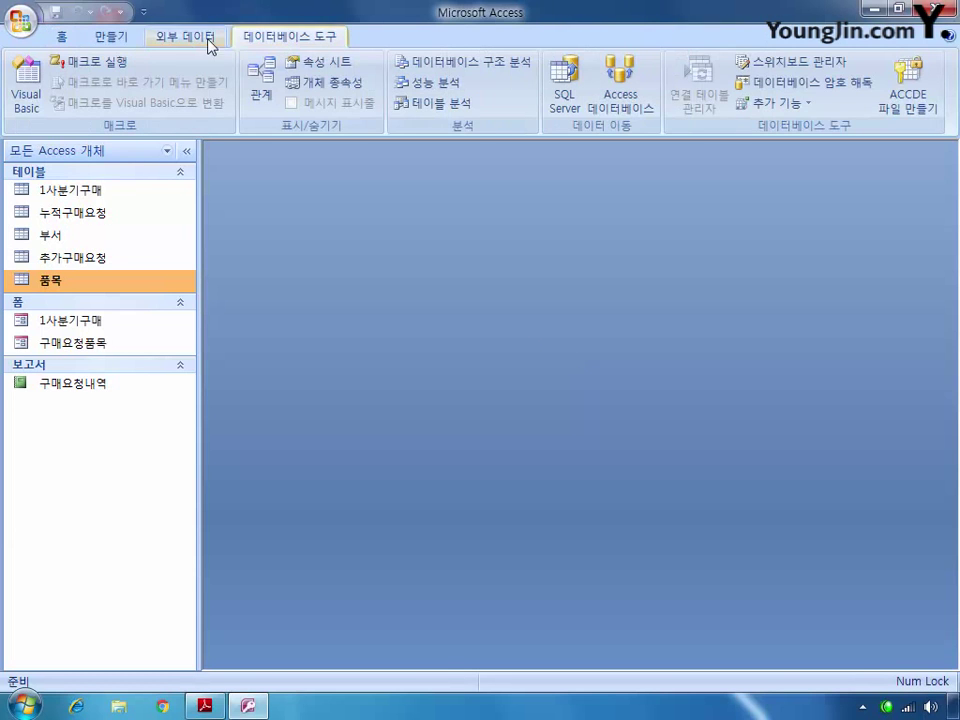
click(120, 37)
click(820, 95)
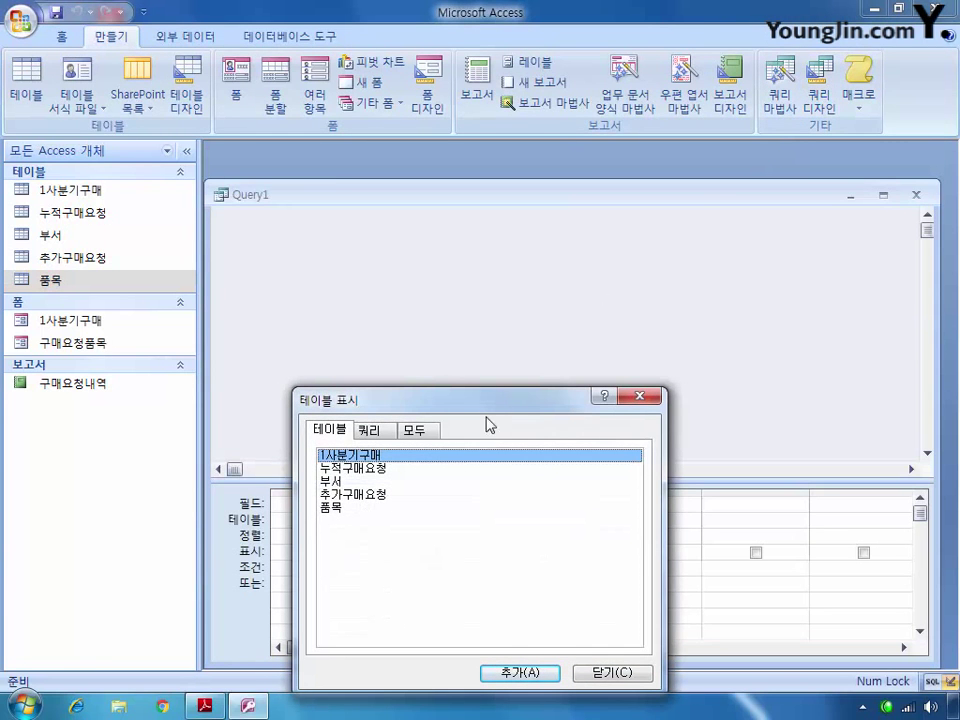
click(372, 494)
click(492, 674)
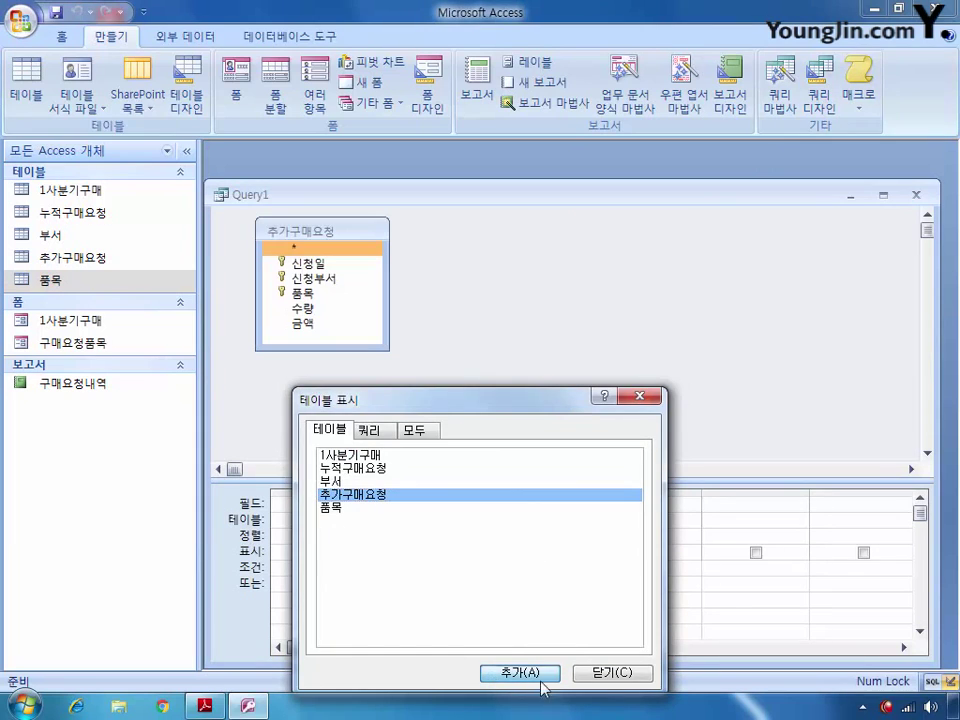
click(611, 670)
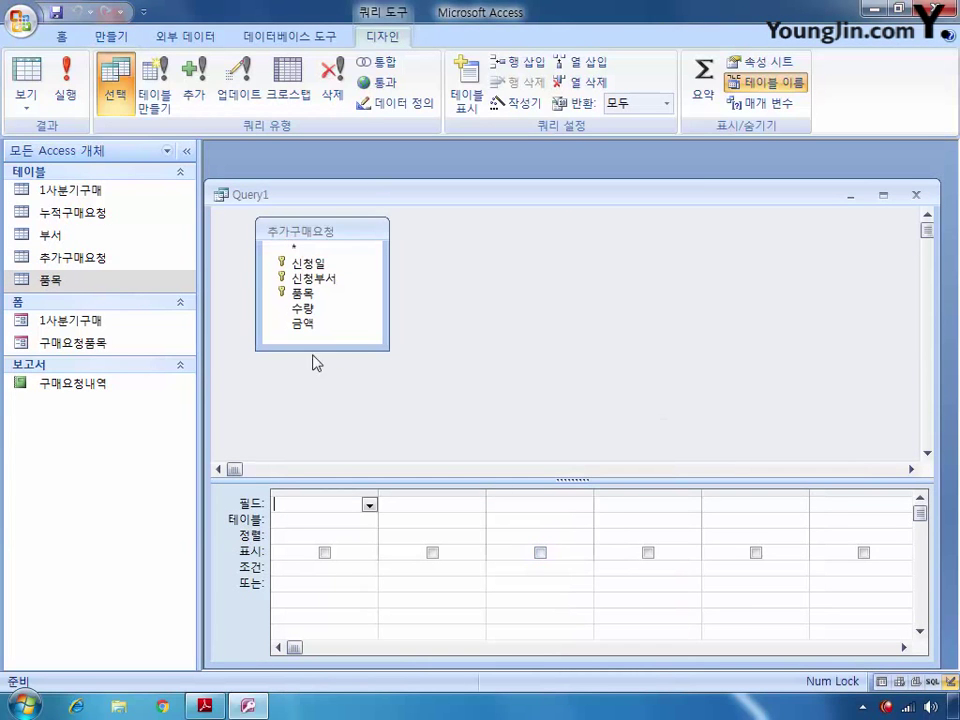
Add the fields 신청일, 신청부서, 품목, 수량 and 금액 of 추가구매요청 to the query's design grid
click(306, 266)
double_click(306, 266)
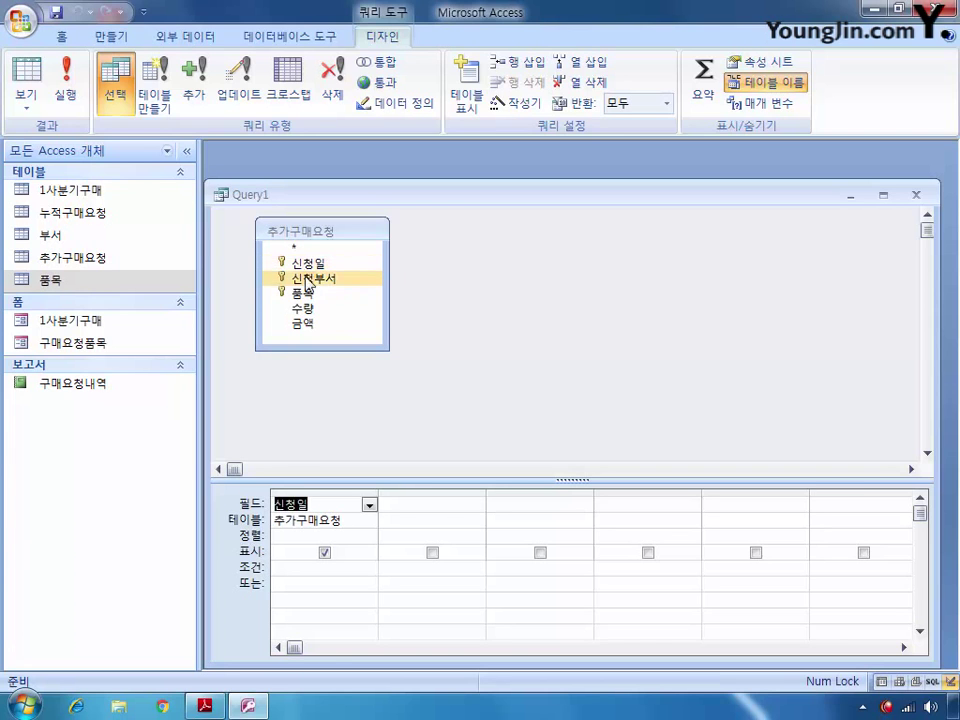
double_click(306, 279)
click(306, 294)
double_click(306, 294)
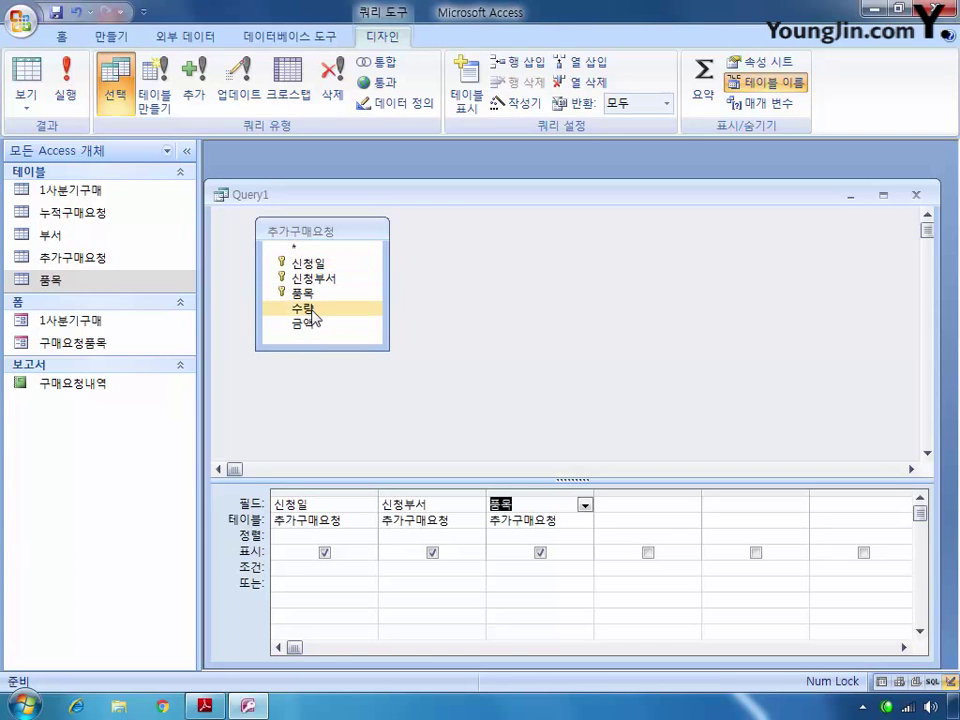
double_click(306, 308)
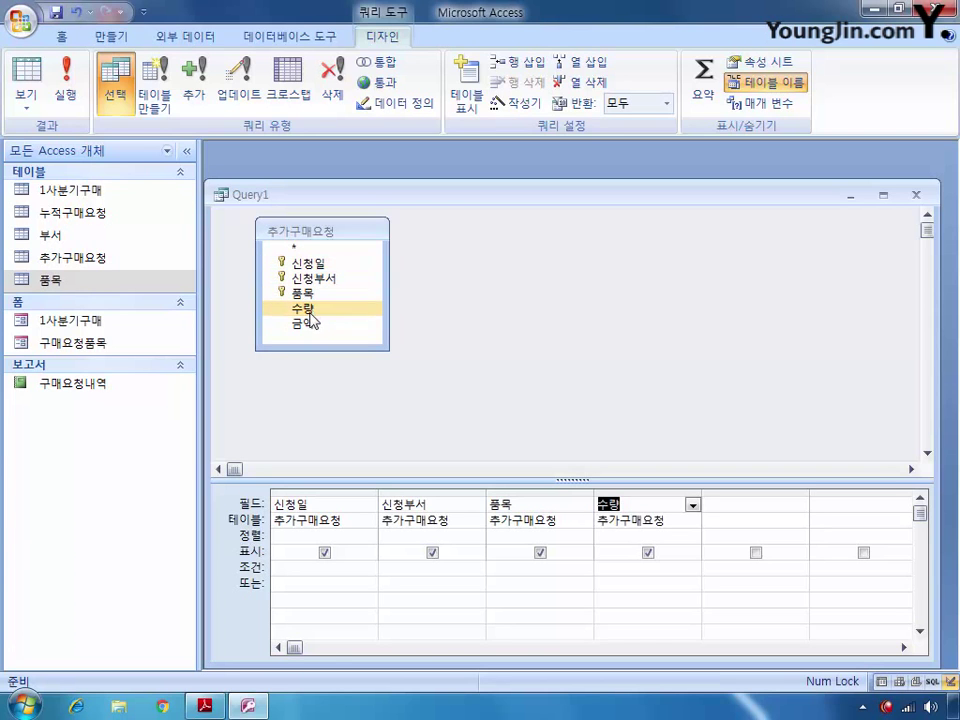
double_click(306, 324)
Change the query type to an append query that adds records to the 누적구매요청 table in the current database
right_click(562, 290)
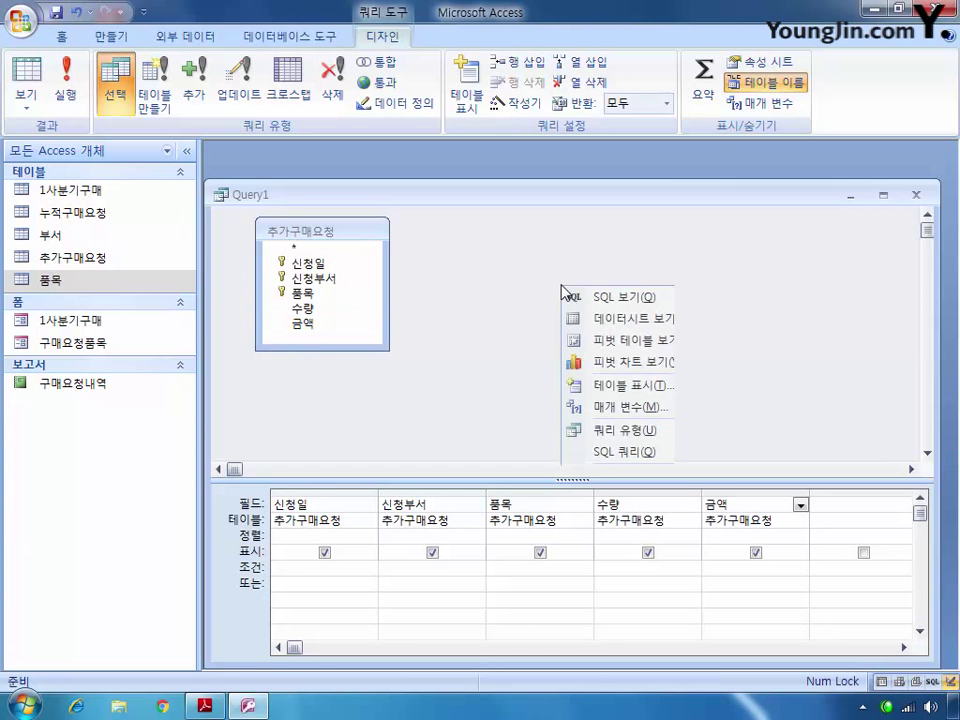
mouse_move(668, 436)
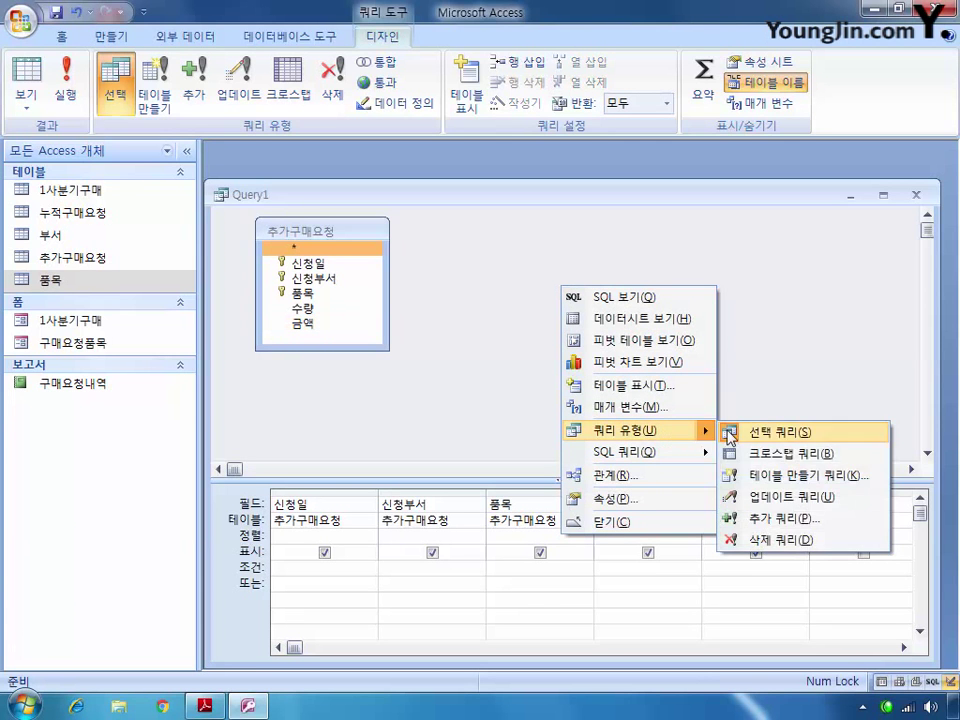
click(772, 519)
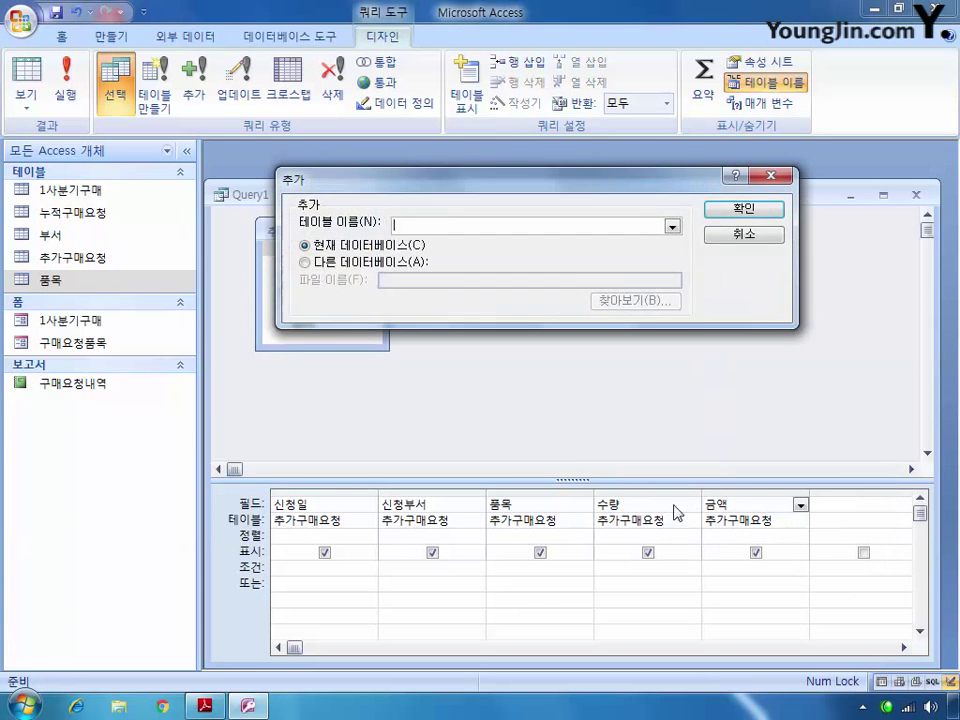
click(673, 228)
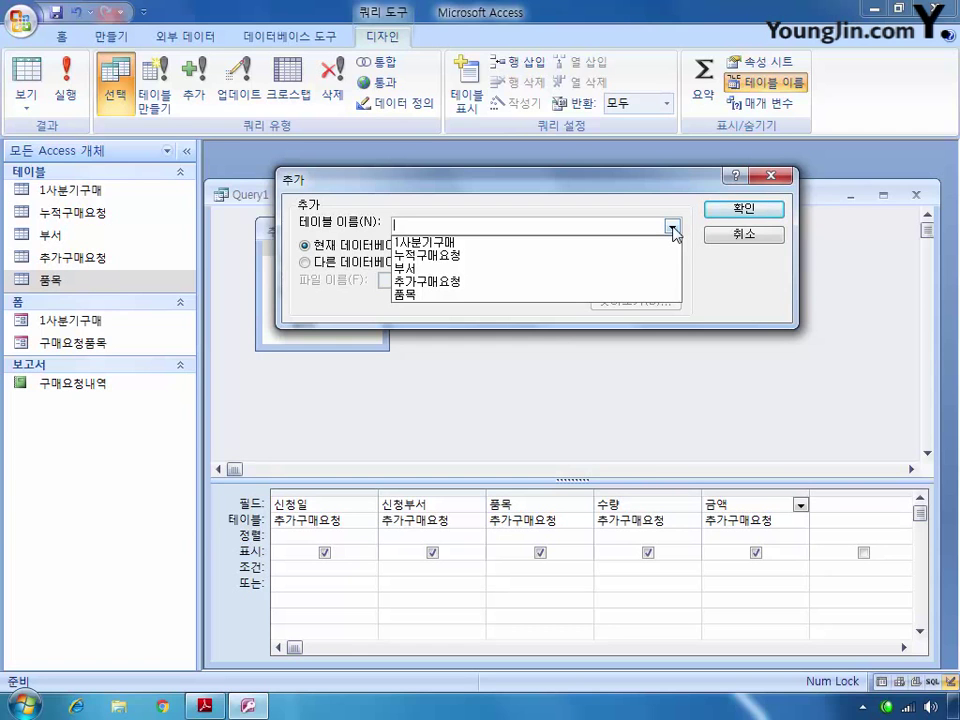
click(650, 257)
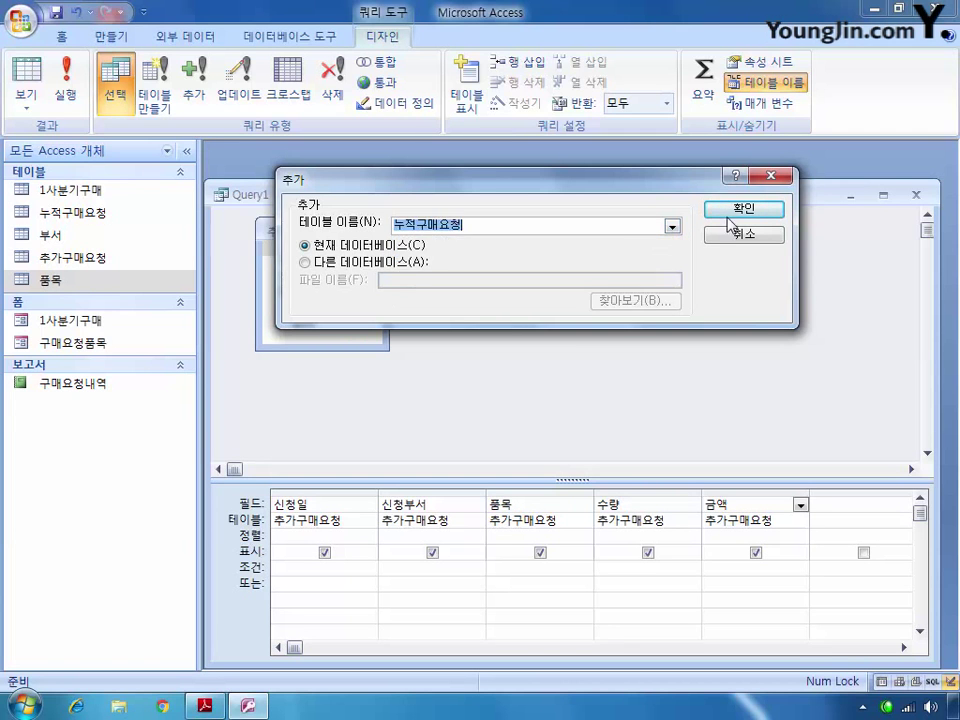
click(740, 212)
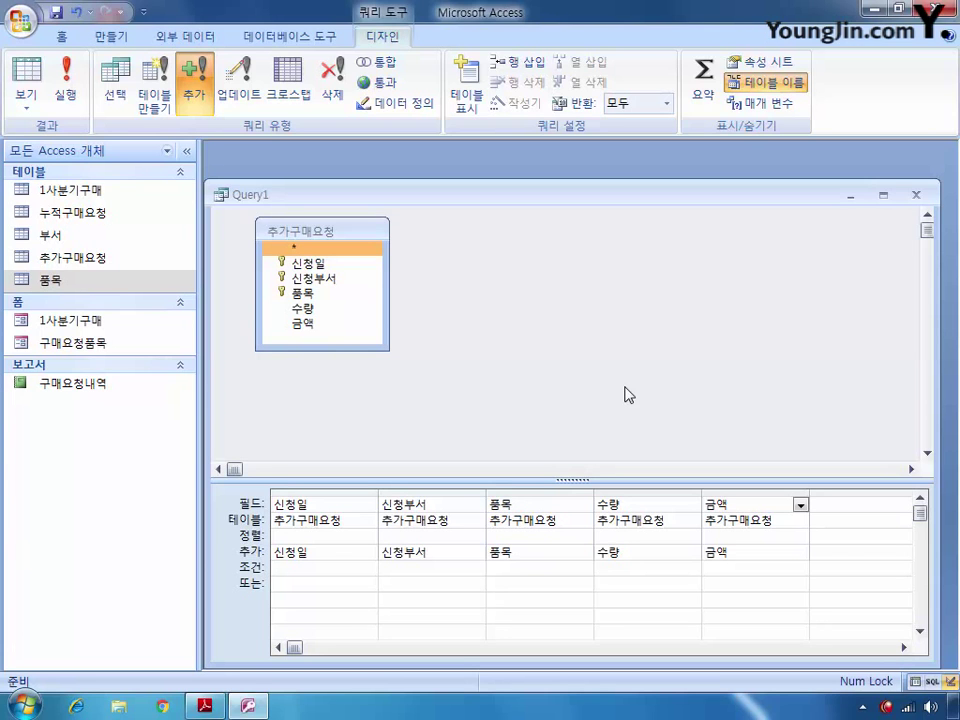
Widen the 신청일 column and enter the criterion not in (select 신청일 from 누적구매요청) for it
click(328, 568)
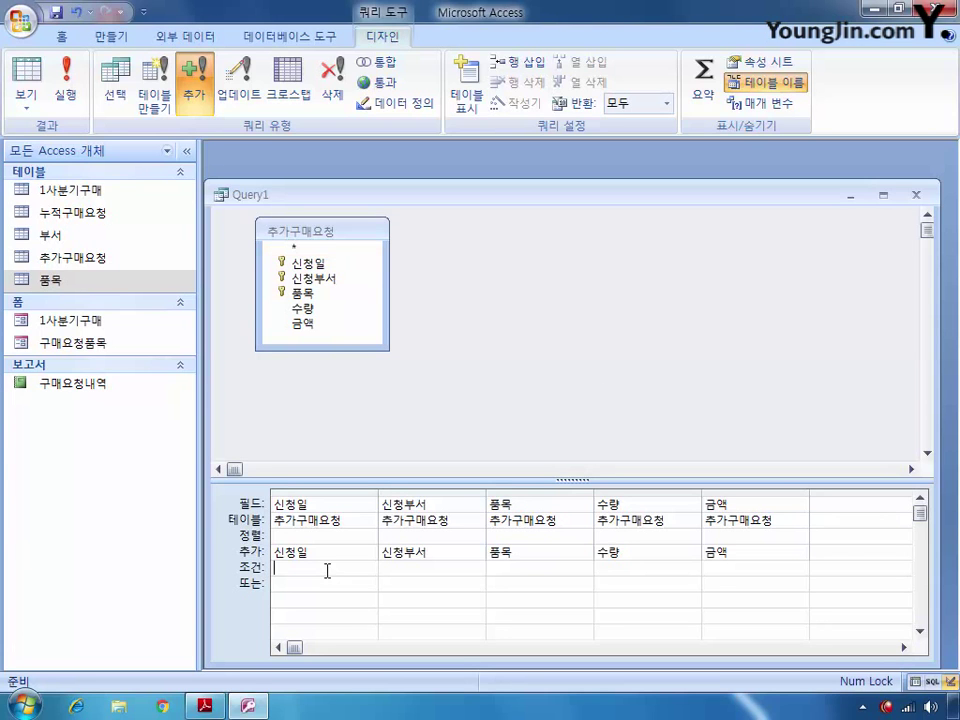
drag(379, 491, 486, 492)
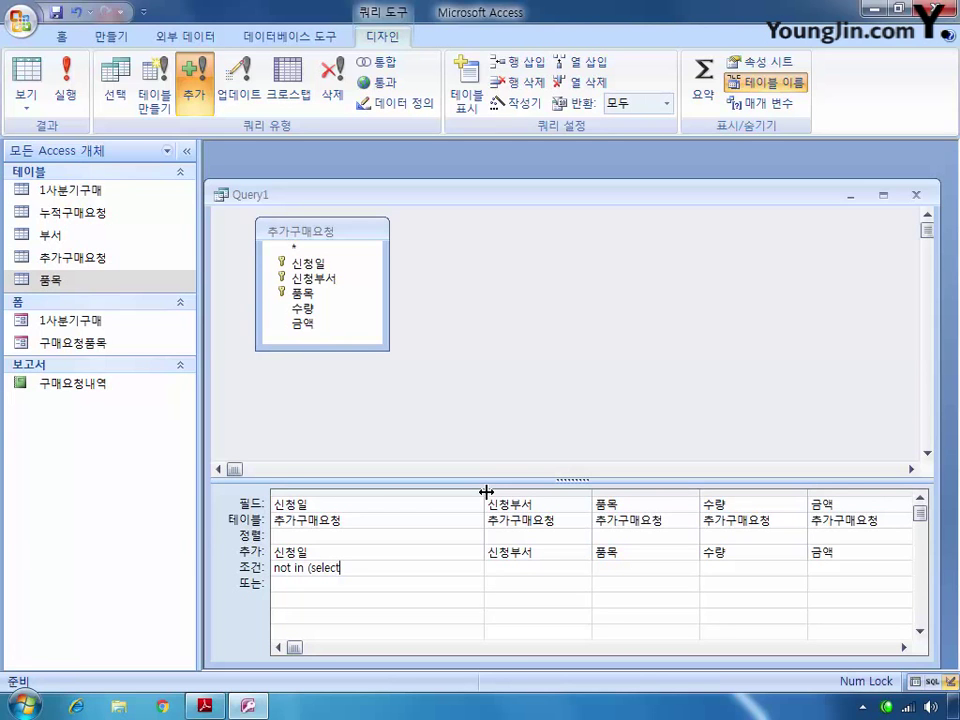
text(신청일 from 누적구매)
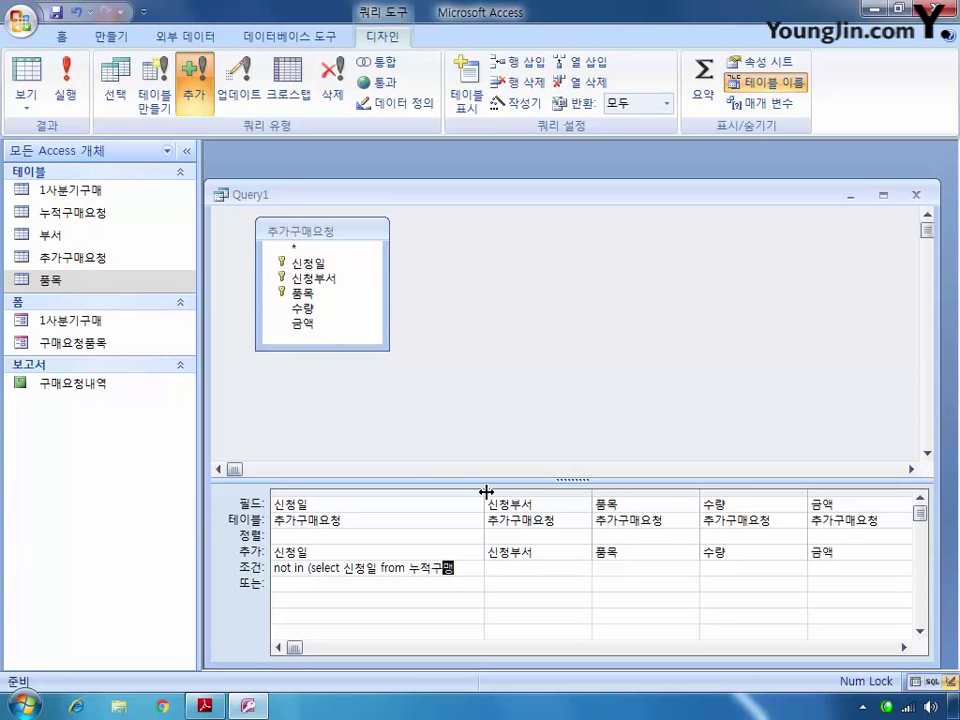
text(요청))
Close the append query and save it under the name 추가구매
click(915, 195)
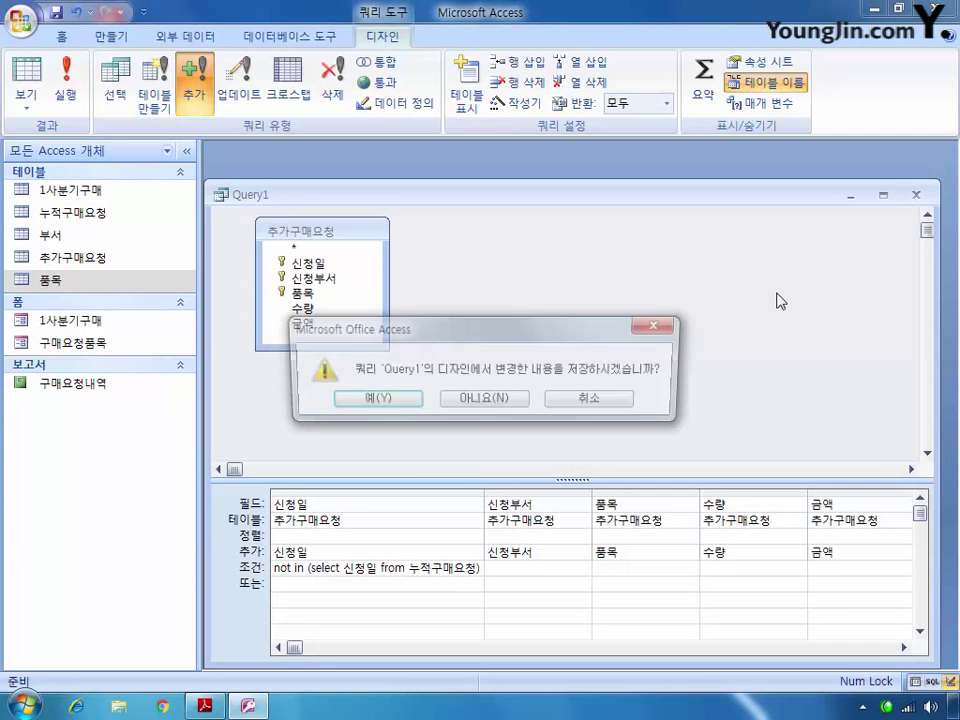
click(374, 400)
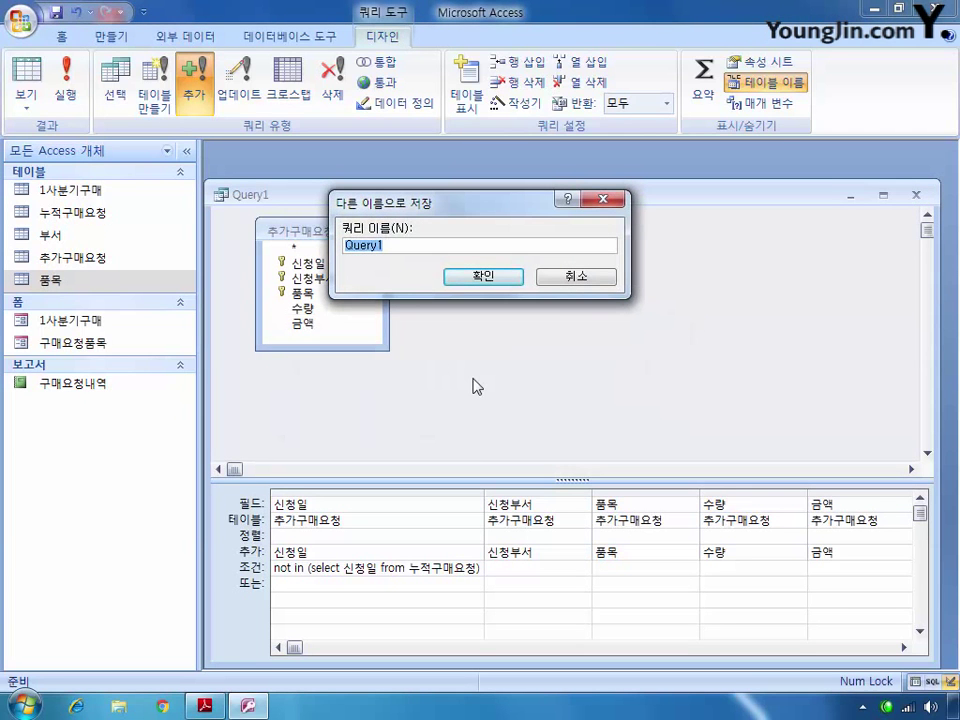
text(추가구매)
key(Return)
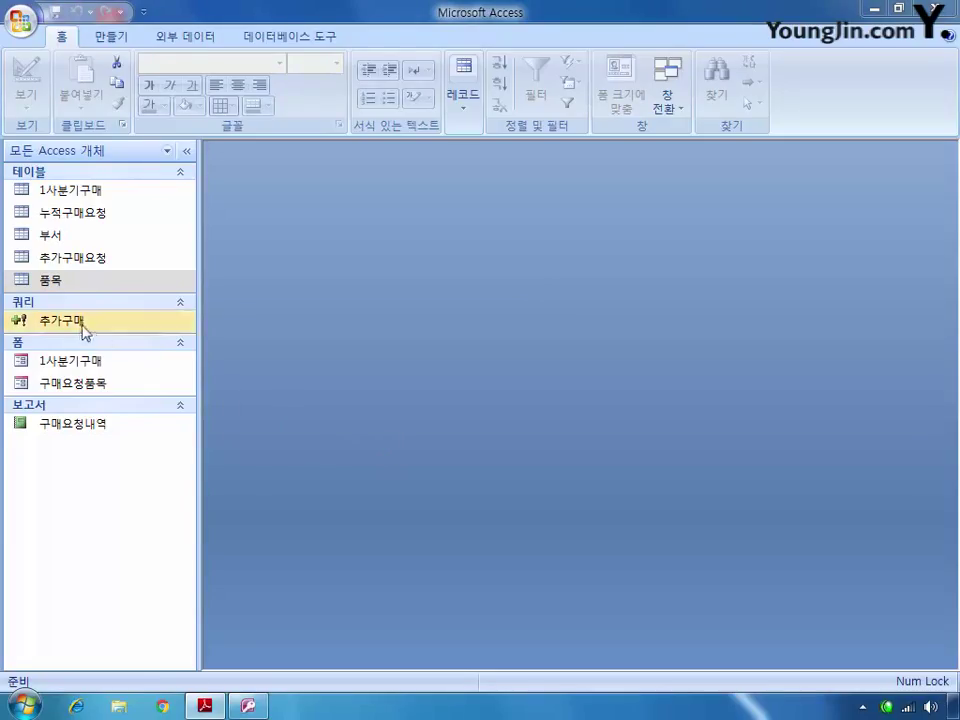
Open the 1사분기구매 form in design view, maximize it, and show all of the form's properties
right_click(82, 363)
click(150, 415)
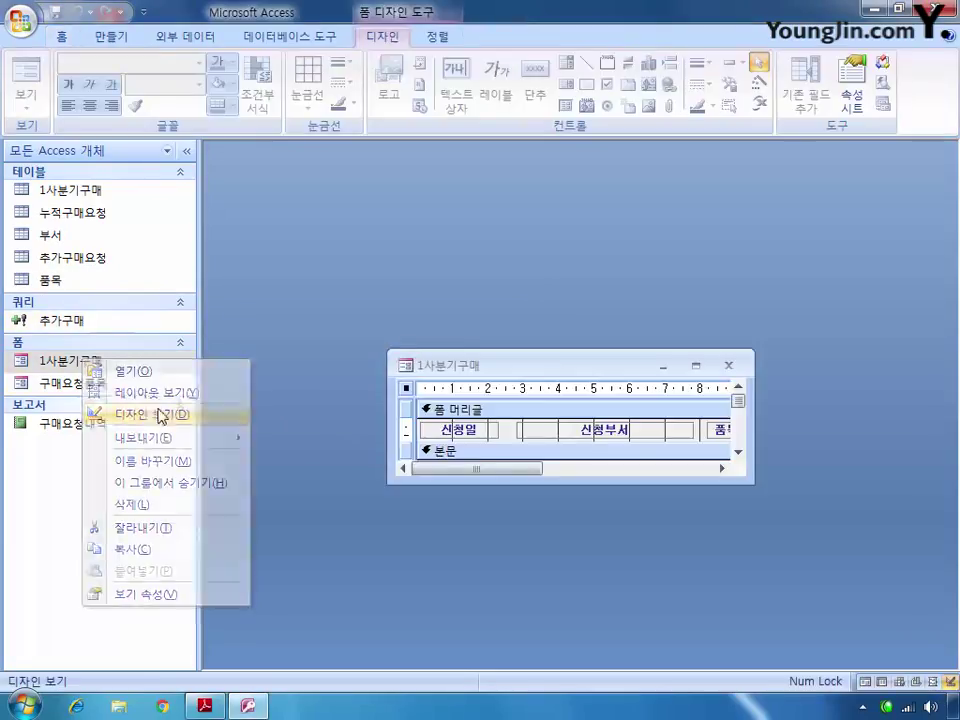
drag(499, 369, 338, 187)
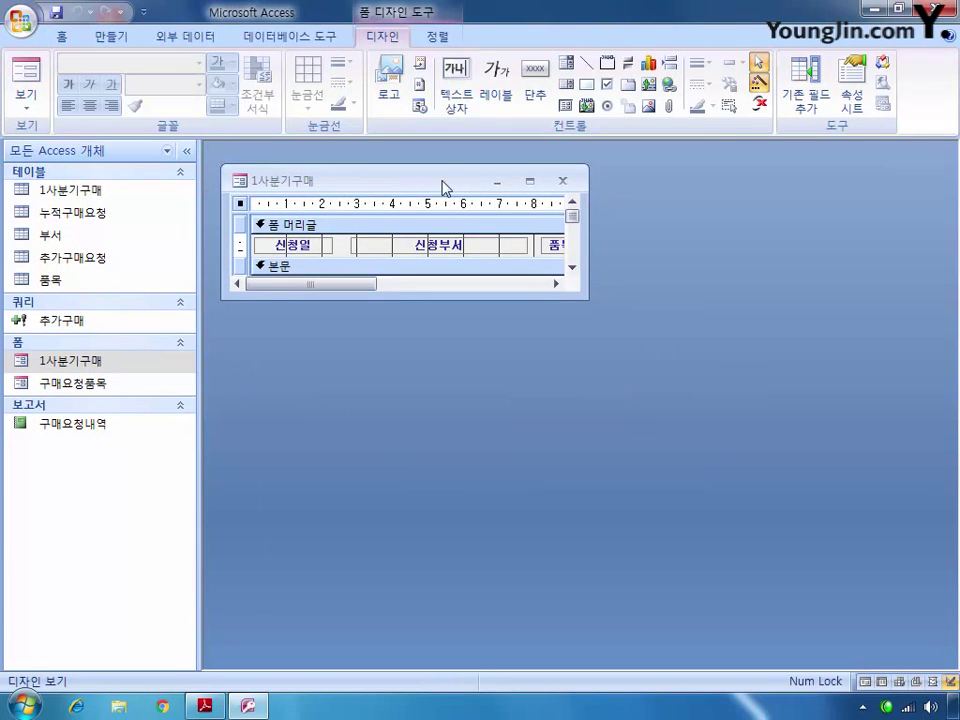
double_click(446, 186)
click(852, 82)
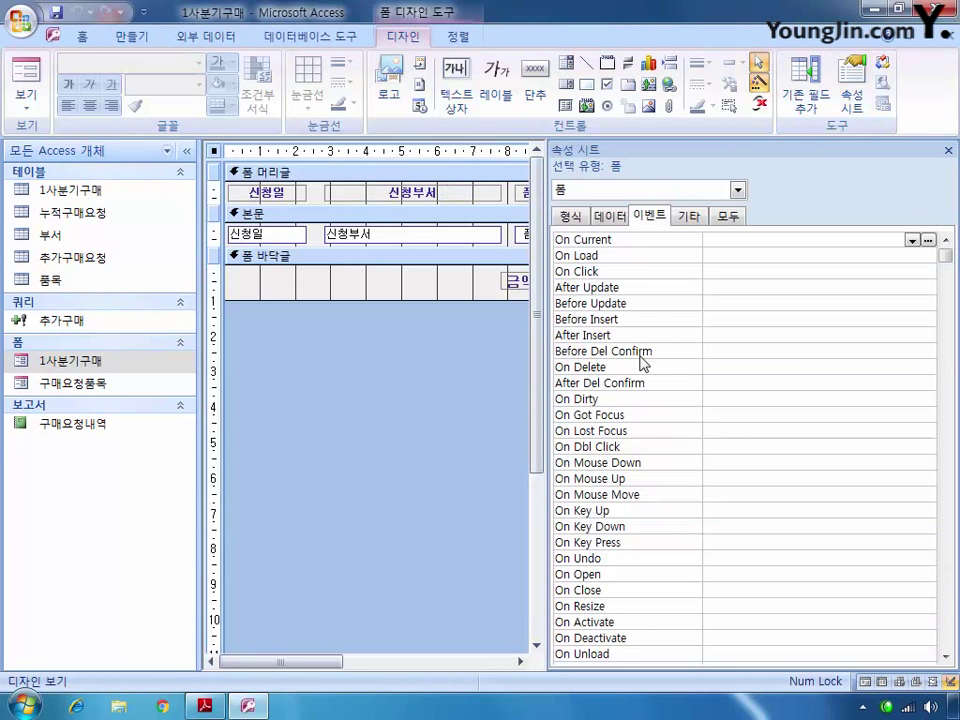
click(728, 215)
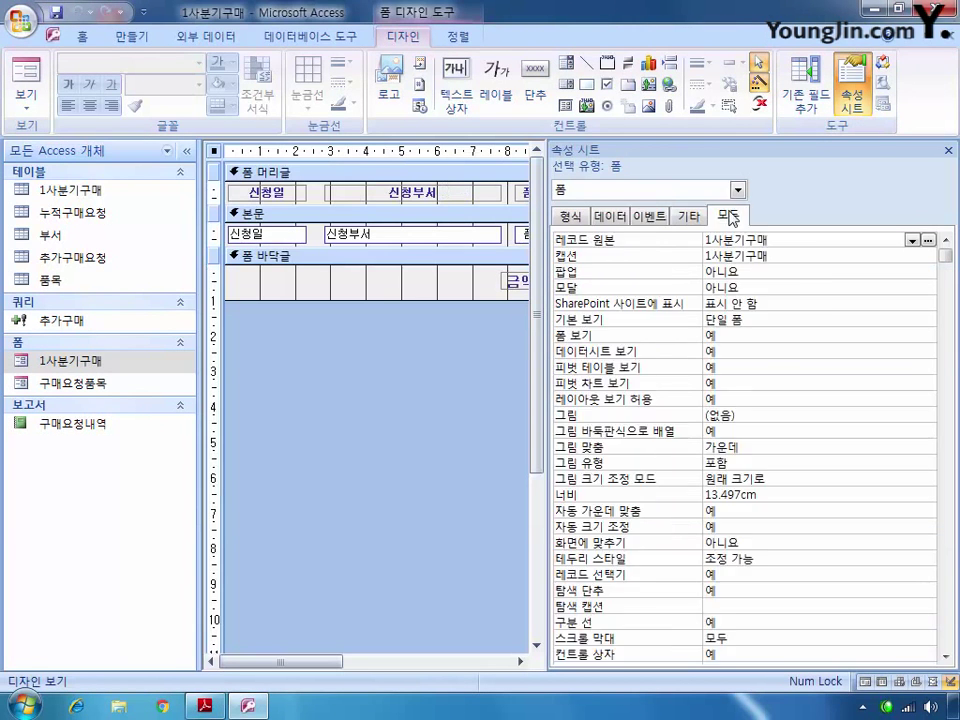
Set the form's default view (기본 보기) to 연속 폼 and its navigation buttons (탐색 단추) to 아니요
click(774, 319)
click(928, 320)
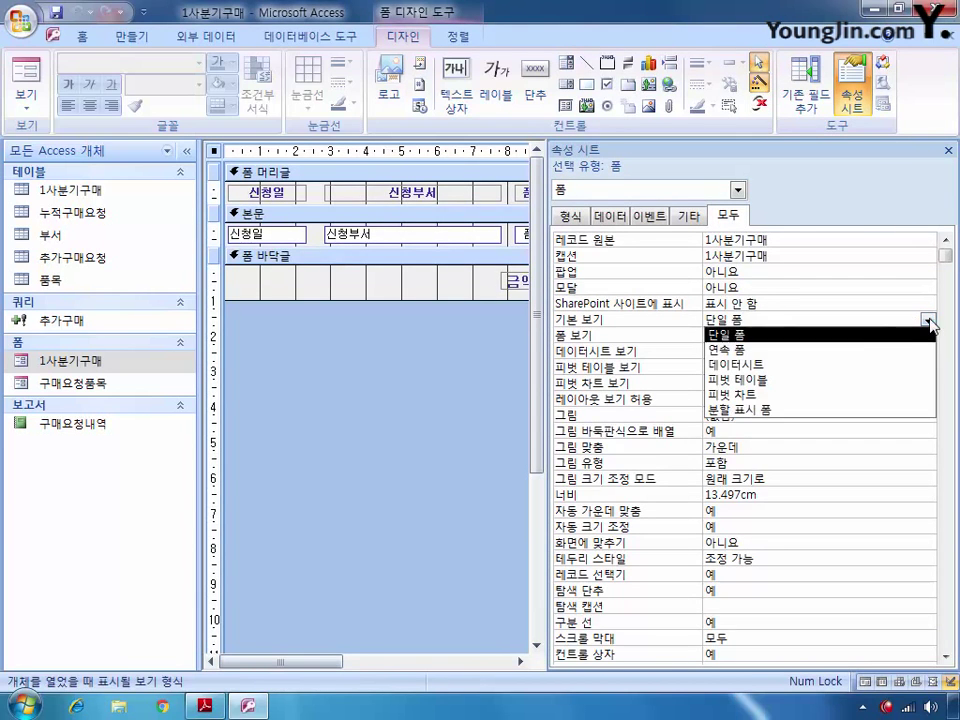
click(888, 348)
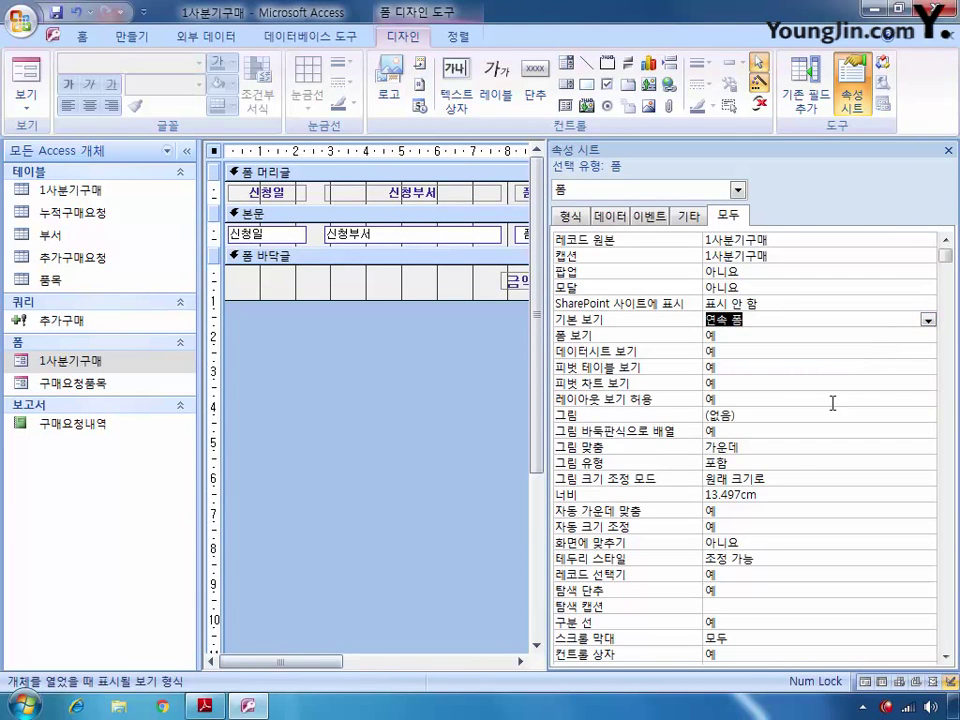
click(924, 591)
click(928, 591)
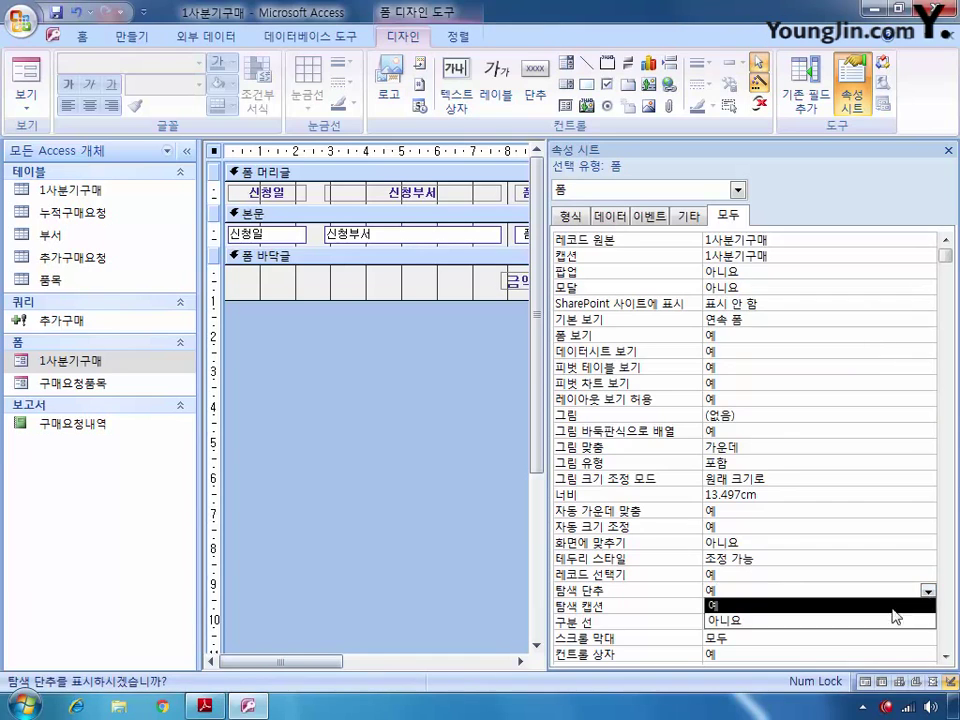
click(873, 621)
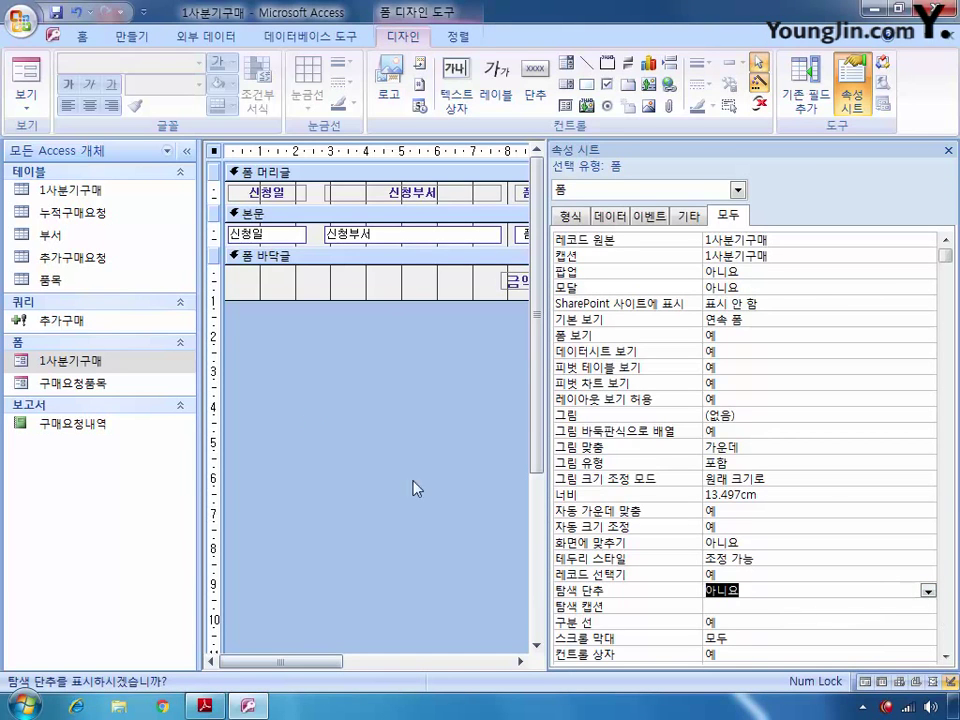
Set the tab index (탭 인덱스) of txt신청일 to 0 and of cmb신청부서 to 1
click(240, 236)
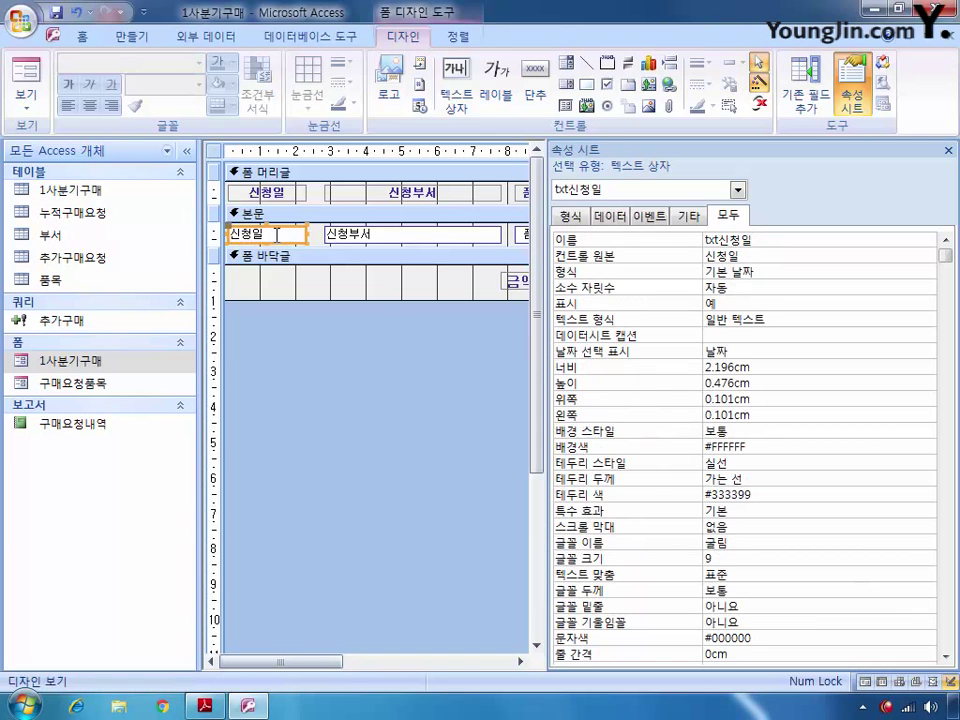
click(685, 216)
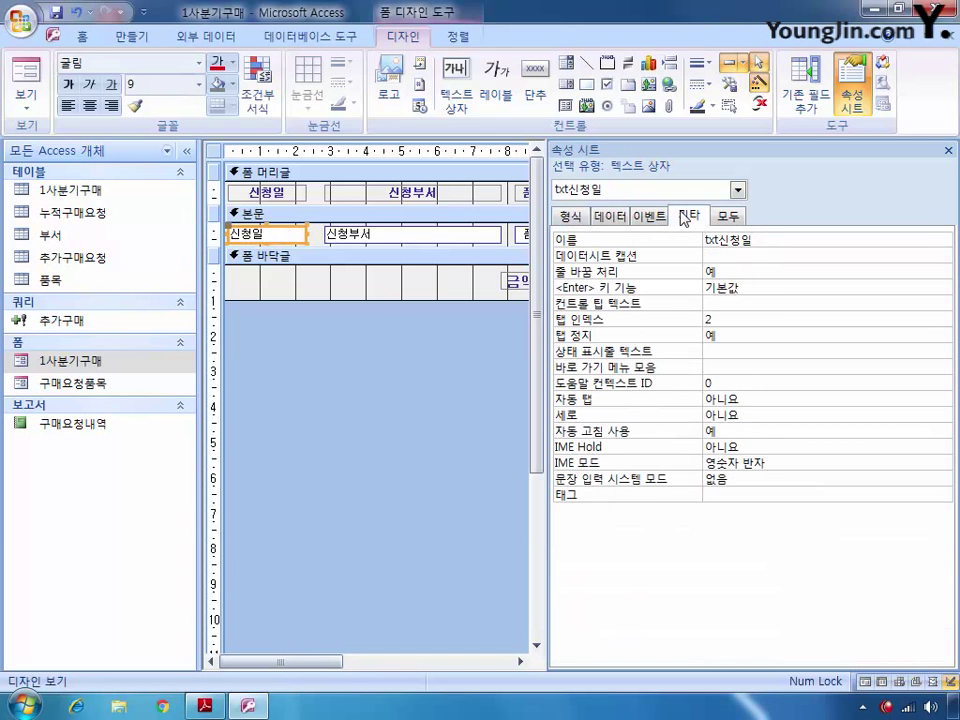
click(724, 320)
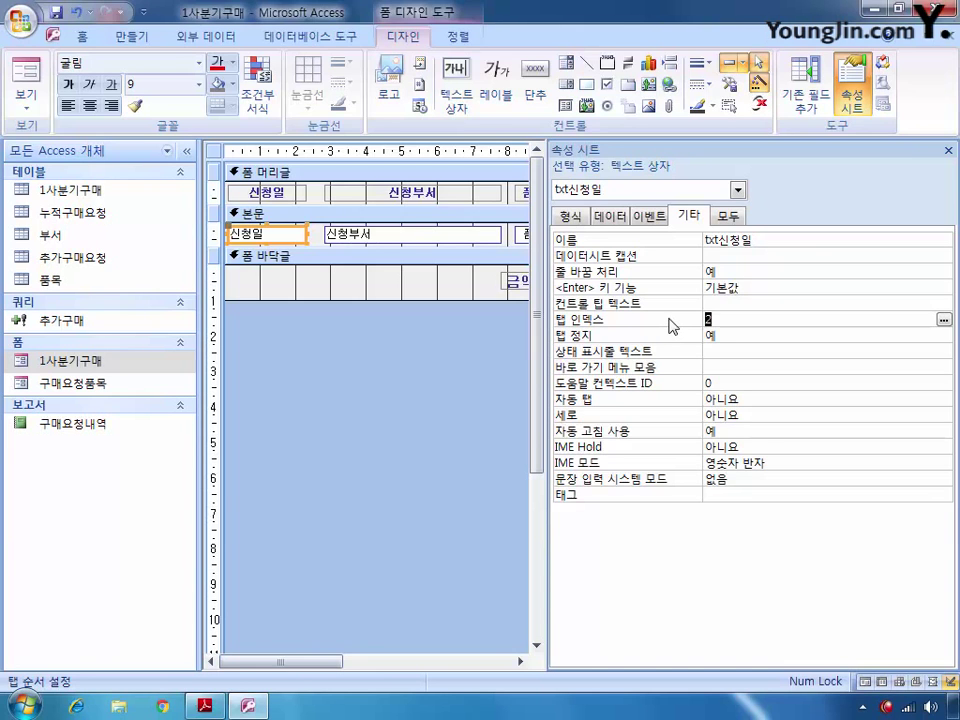
text(0)
click(443, 235)
click(683, 319)
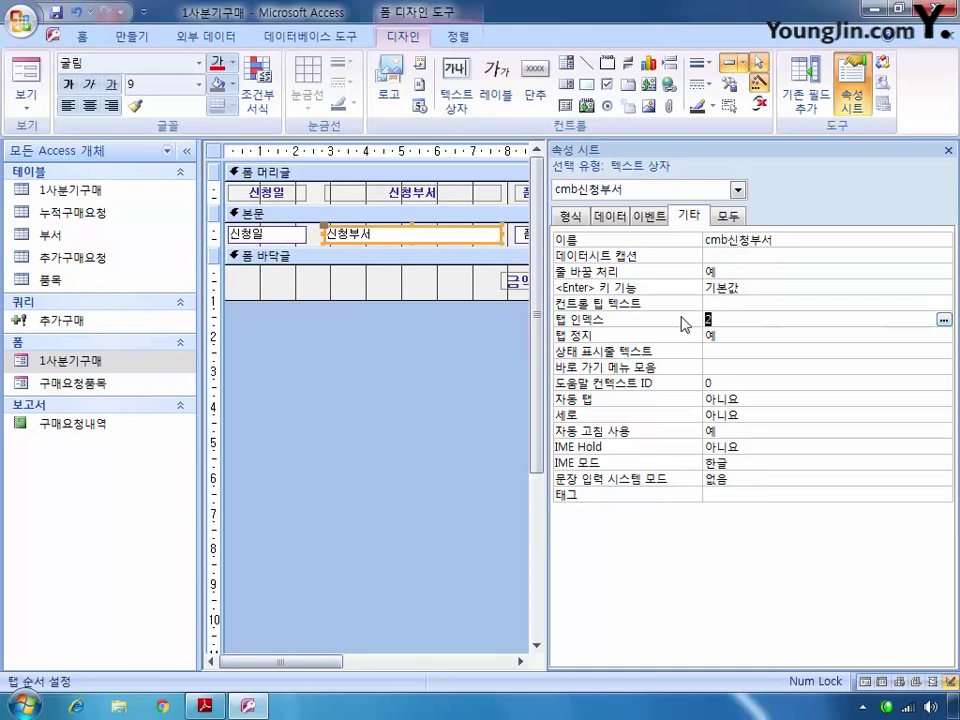
text(1)
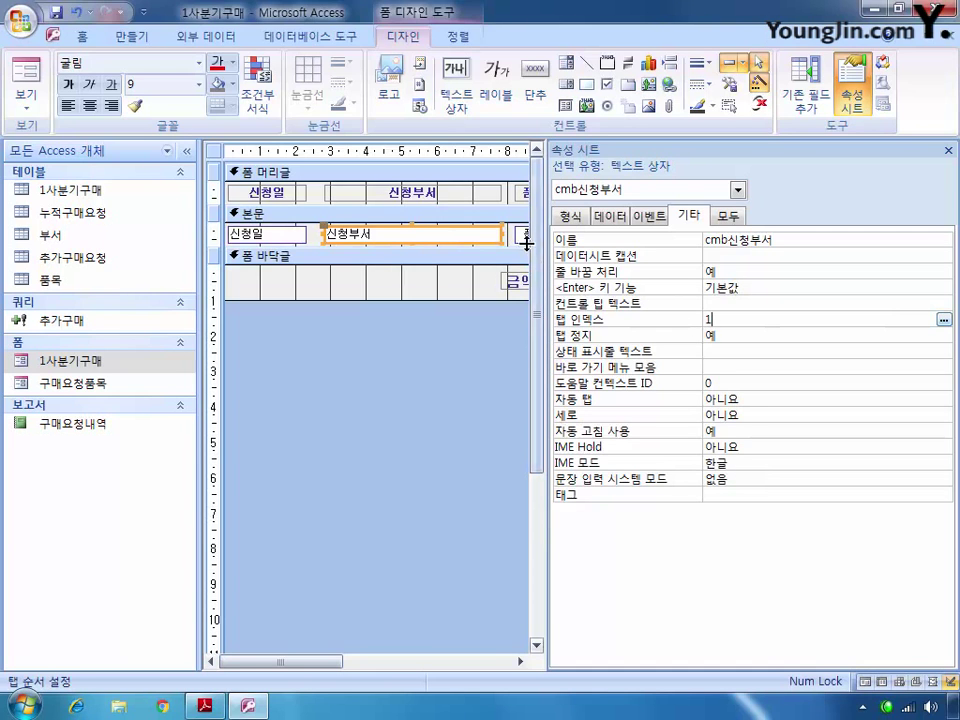
Set the tab index of txt품목 to 2 and of txt수량 to 3, and check the one for txt금액
click(518, 240)
click(708, 318)
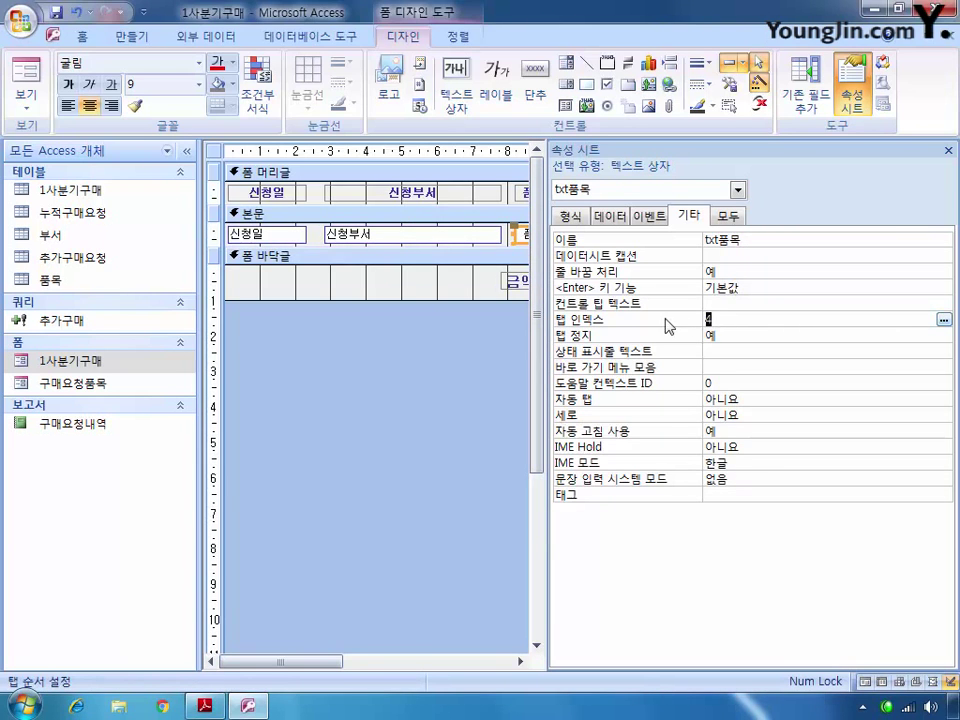
text(2)
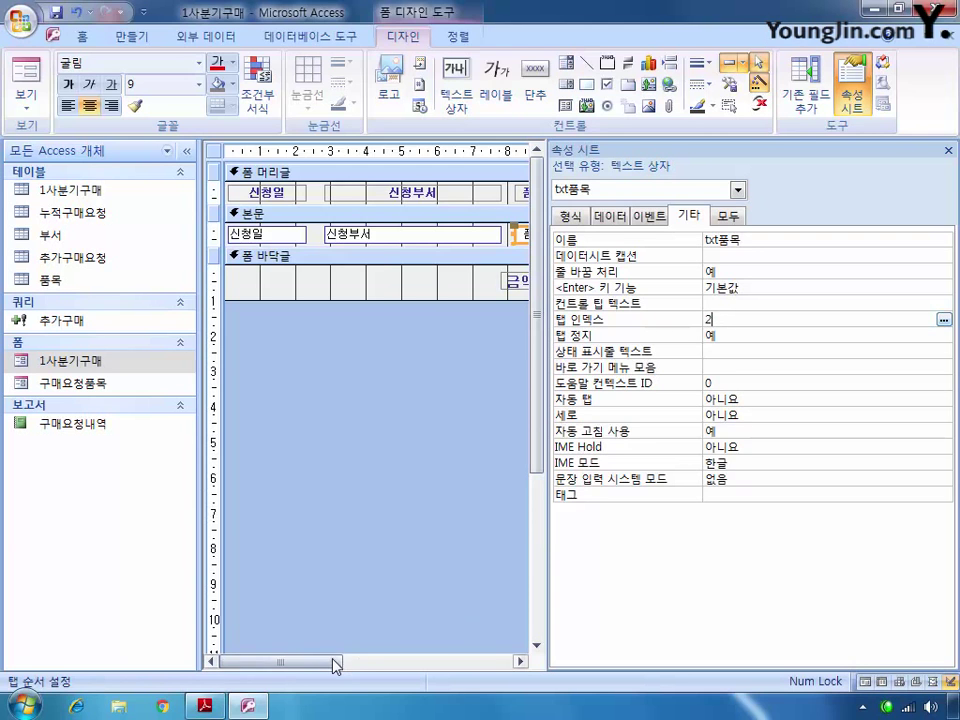
drag(331, 662, 467, 666)
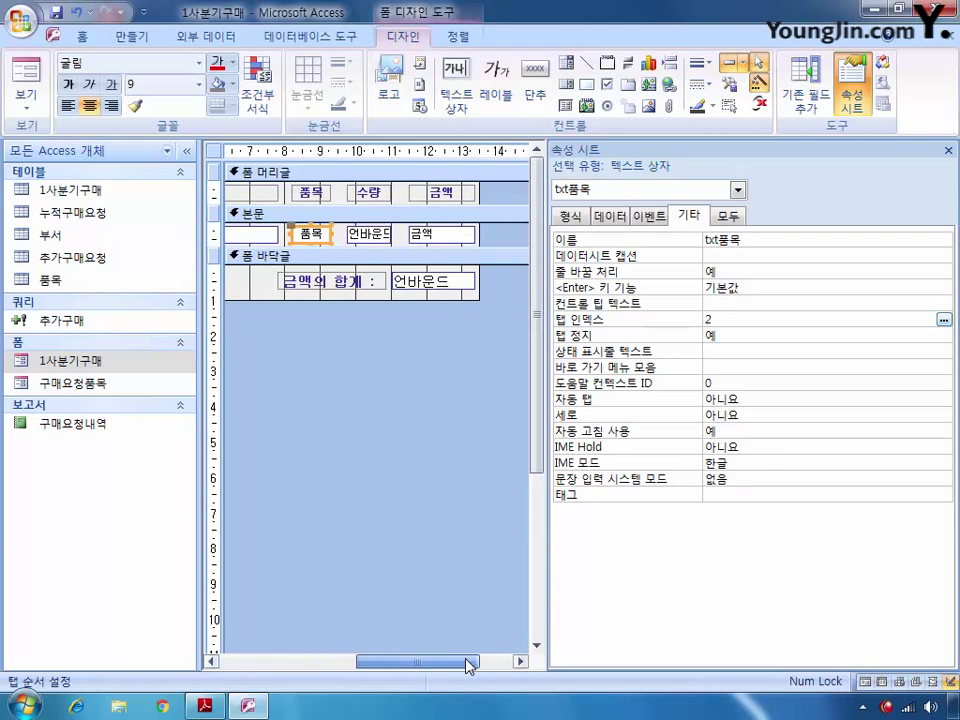
click(377, 240)
click(767, 319)
double_click(767, 319)
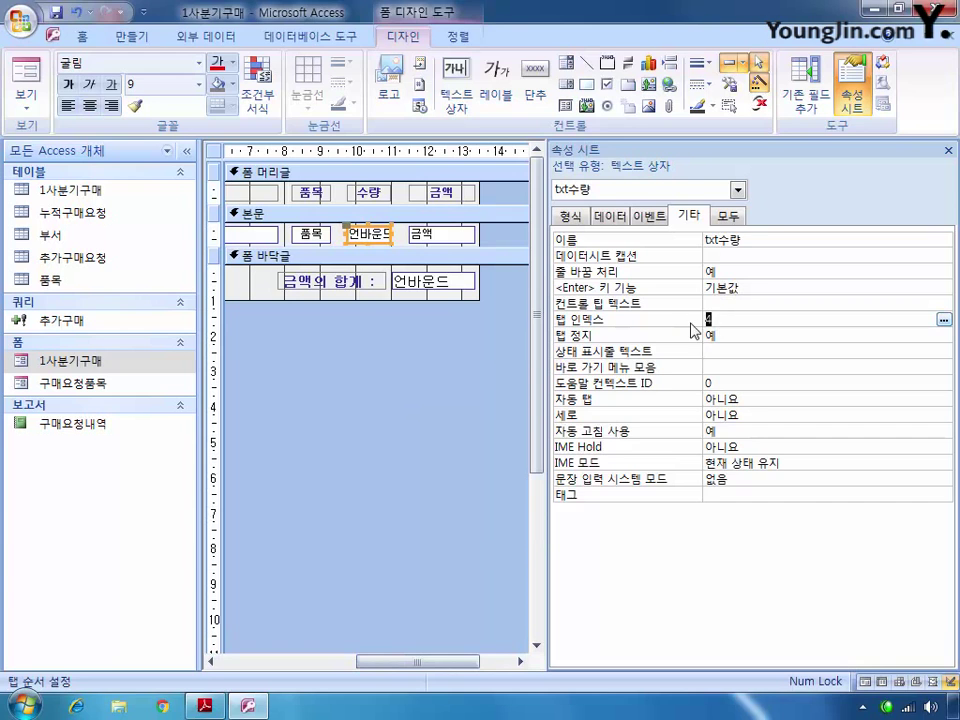
text(3)
click(438, 236)
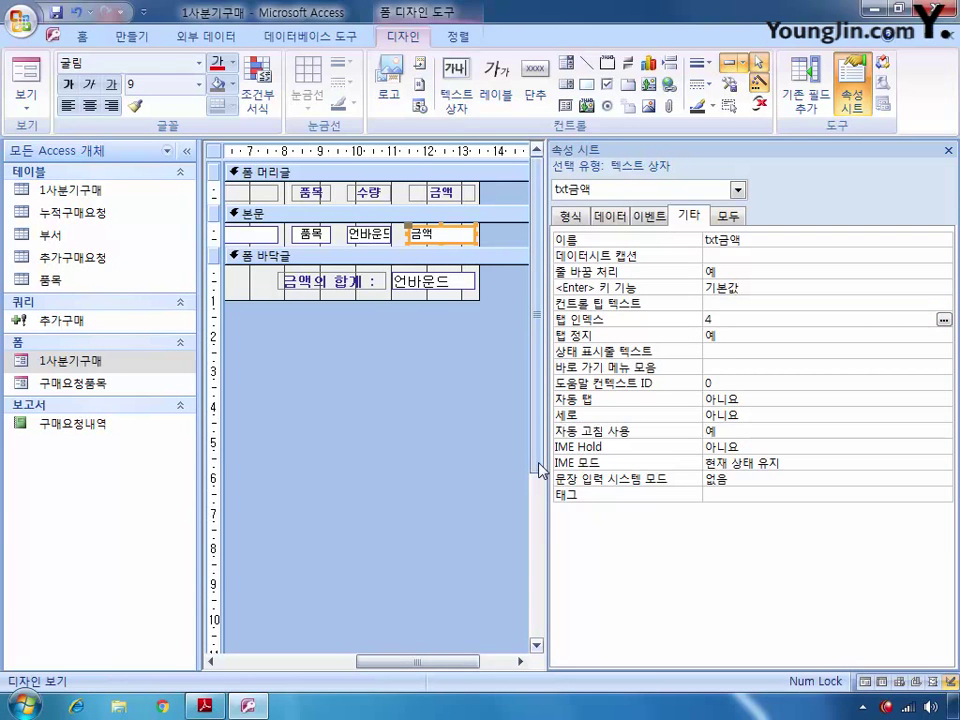
Set the control source of txt신청일 to =format([신청일],"m월d일")
click(737, 190)
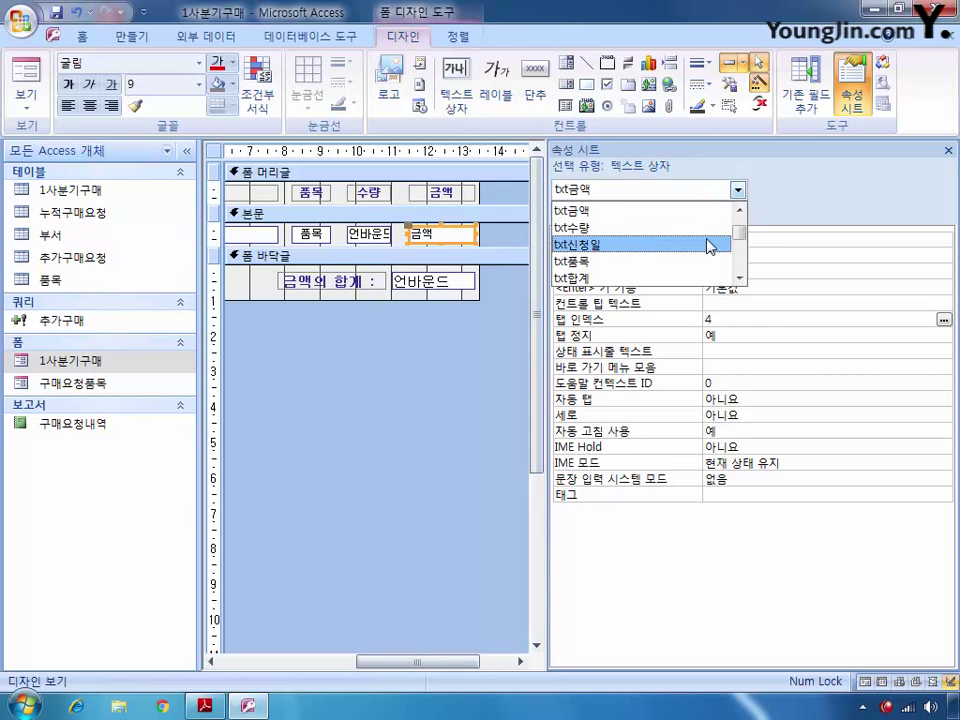
click(710, 246)
click(612, 216)
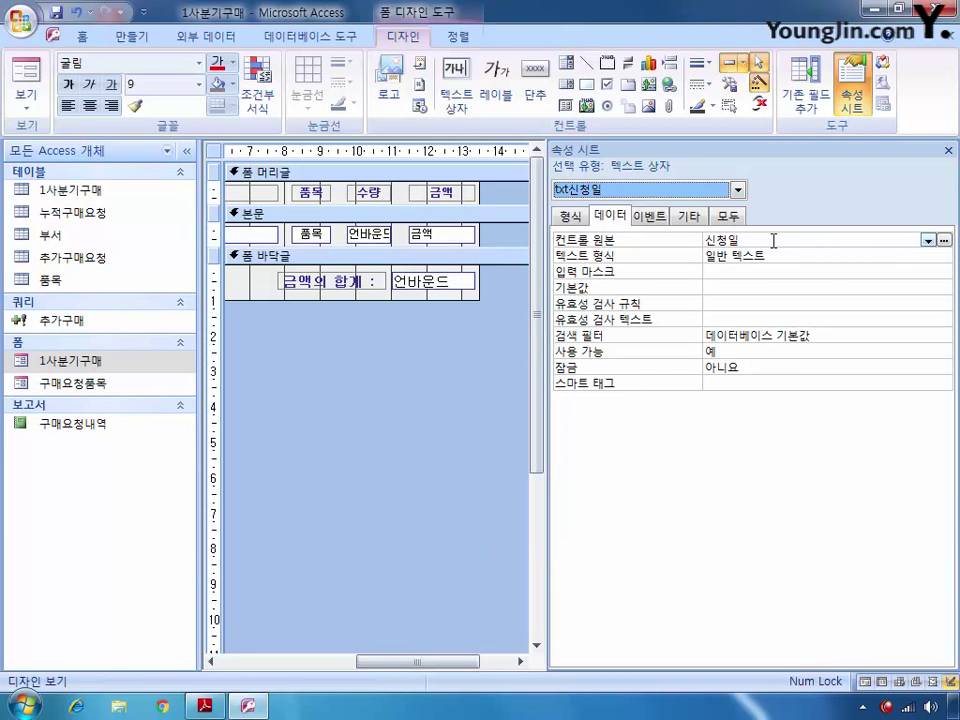
click(710, 240)
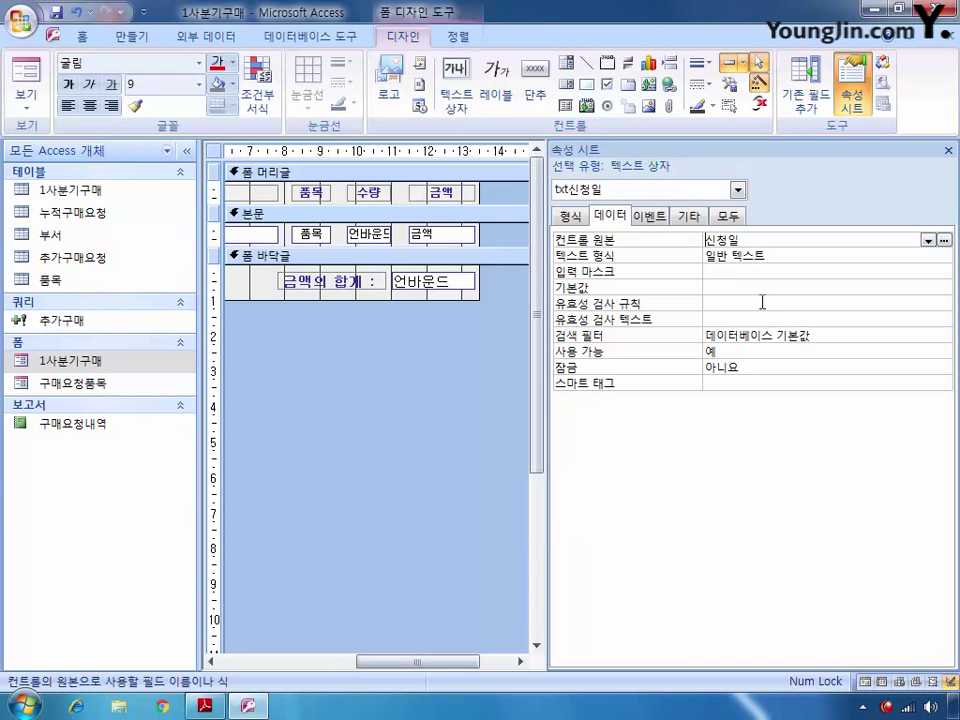
text(=format()
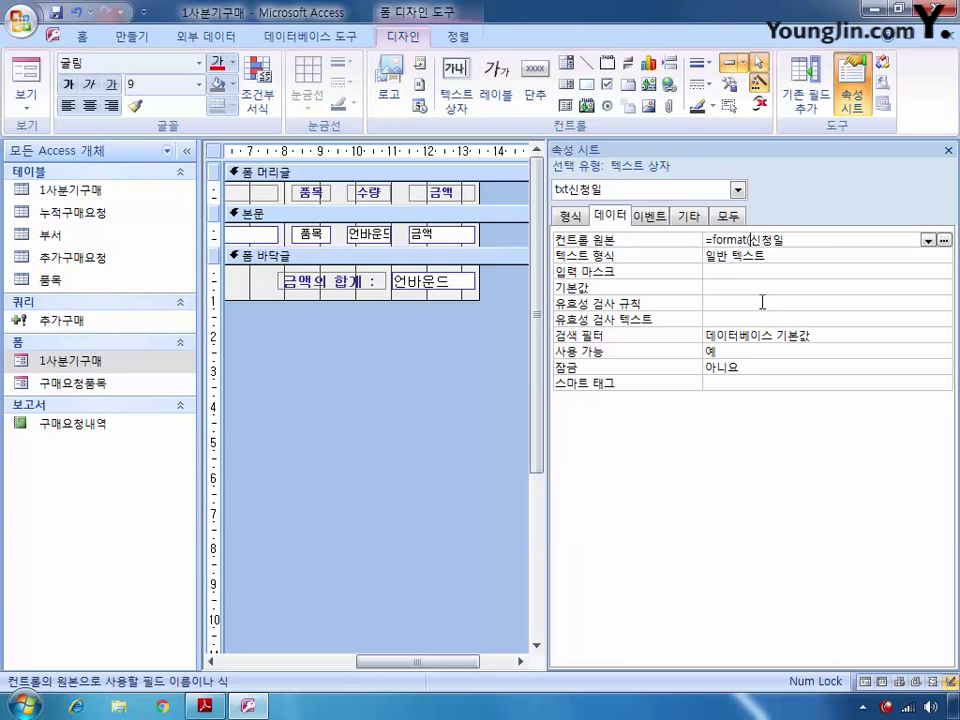
text([)
text(],"m우)
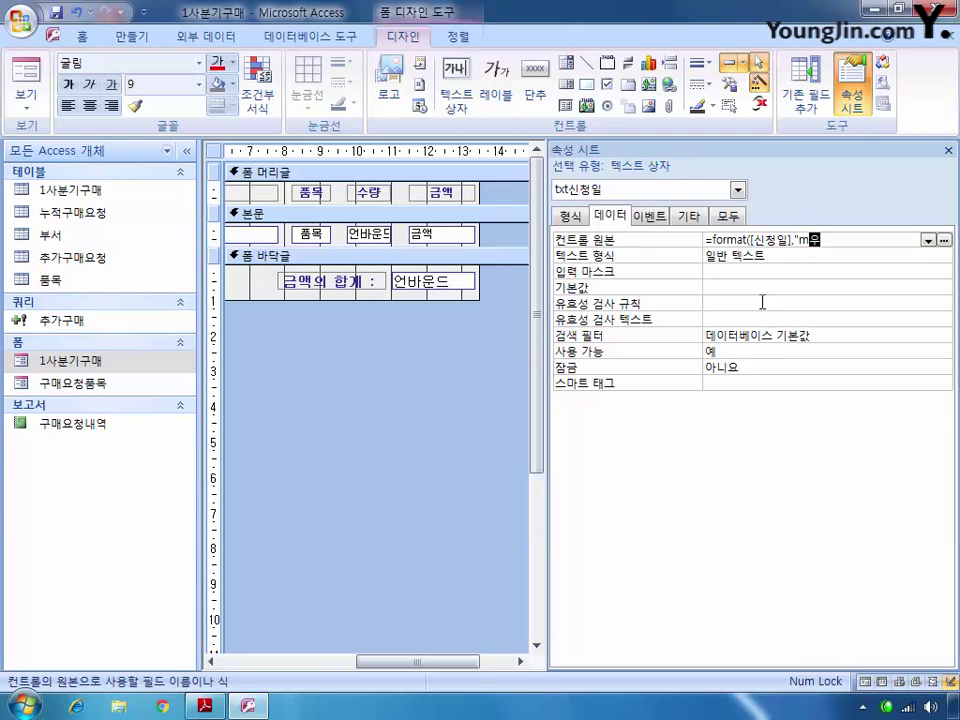
text(ㅓㄹd일")
Bind the txt수량 text box to the 수량 field as its control source
click(738, 189)
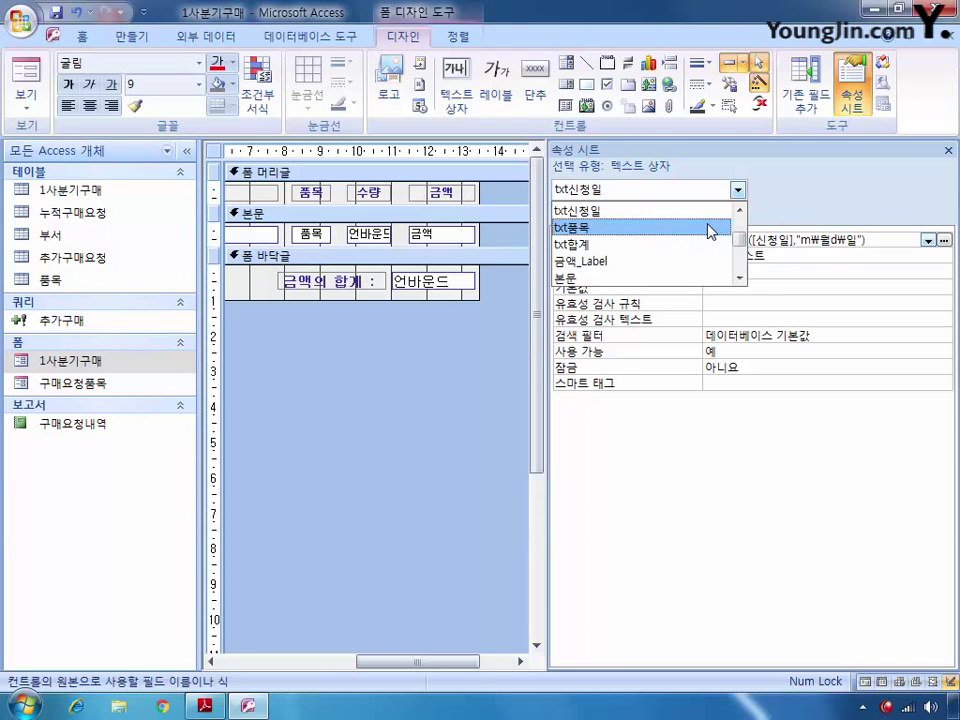
click(741, 211)
click(707, 227)
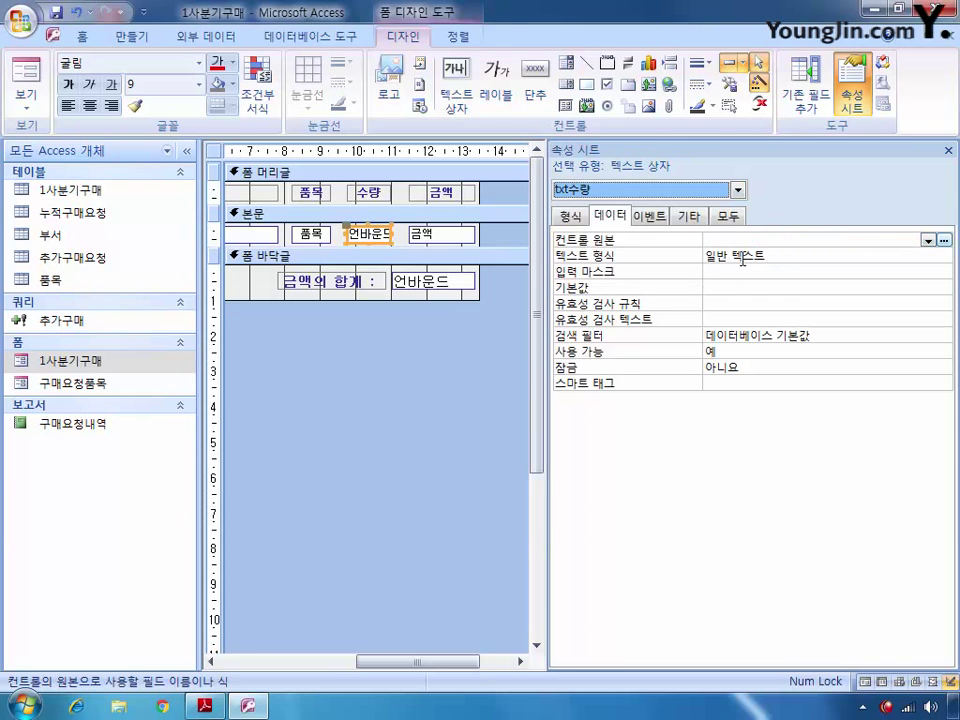
click(927, 240)
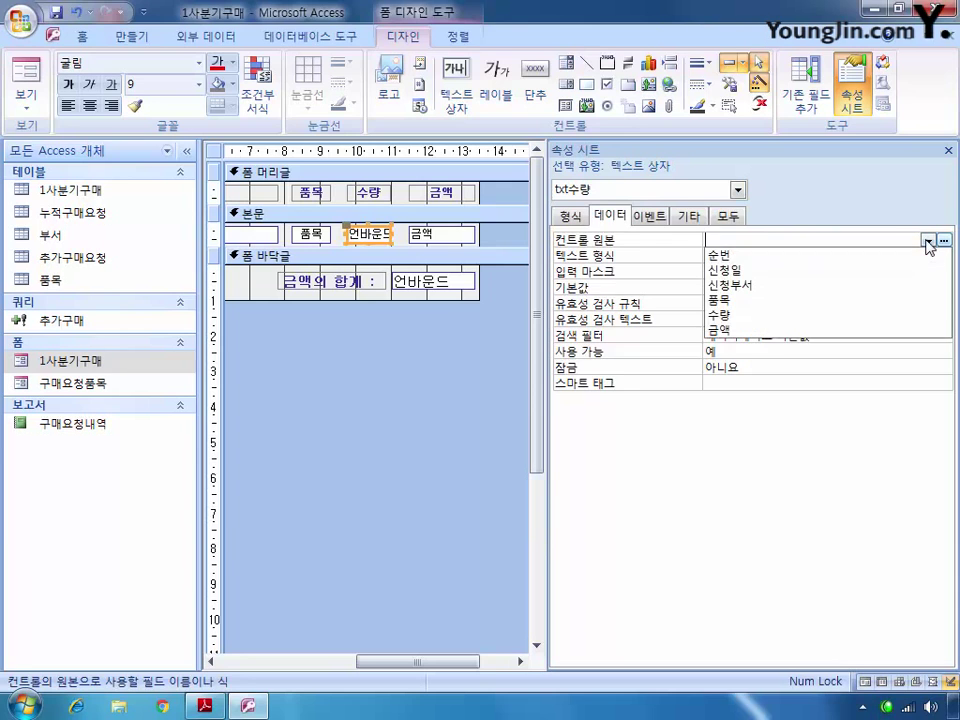
click(836, 315)
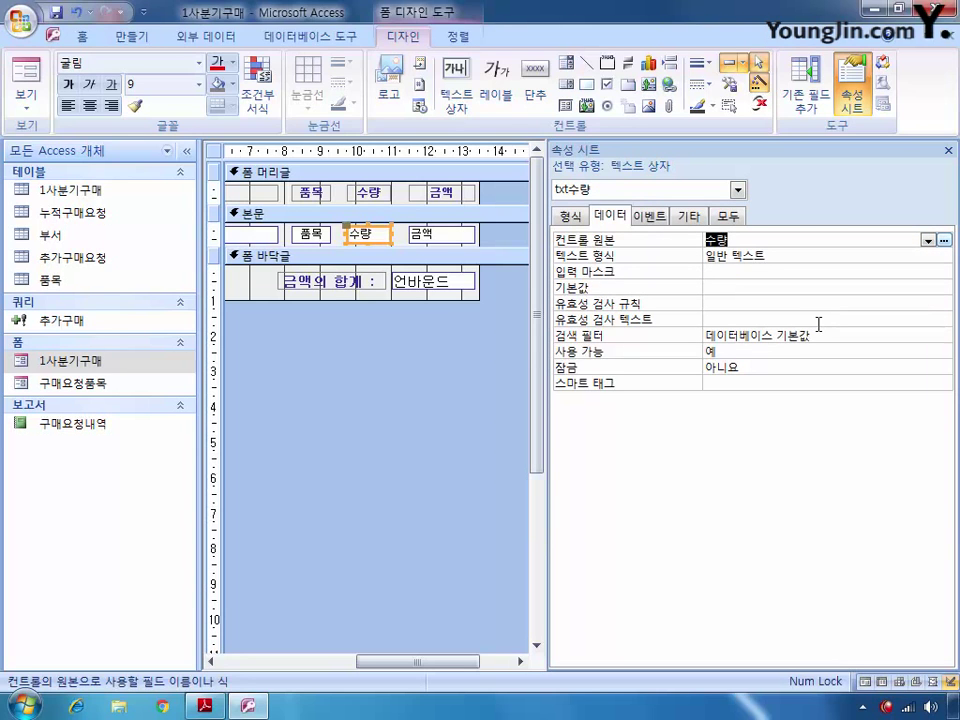
Set the control source of txt합계 in the form footer to =sum([금액])
click(737, 190)
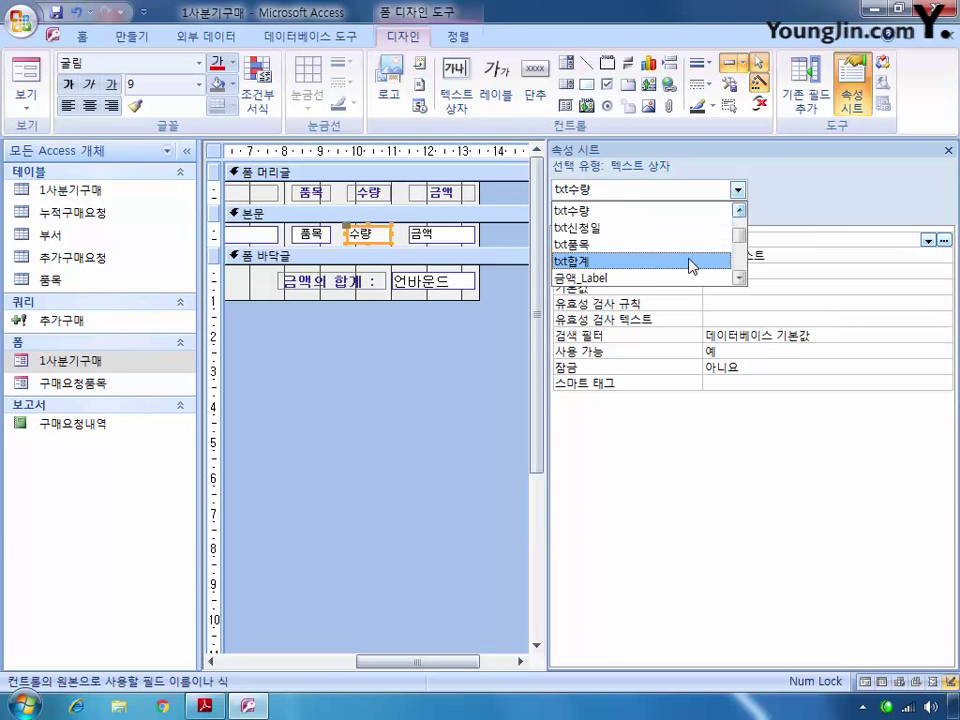
click(690, 262)
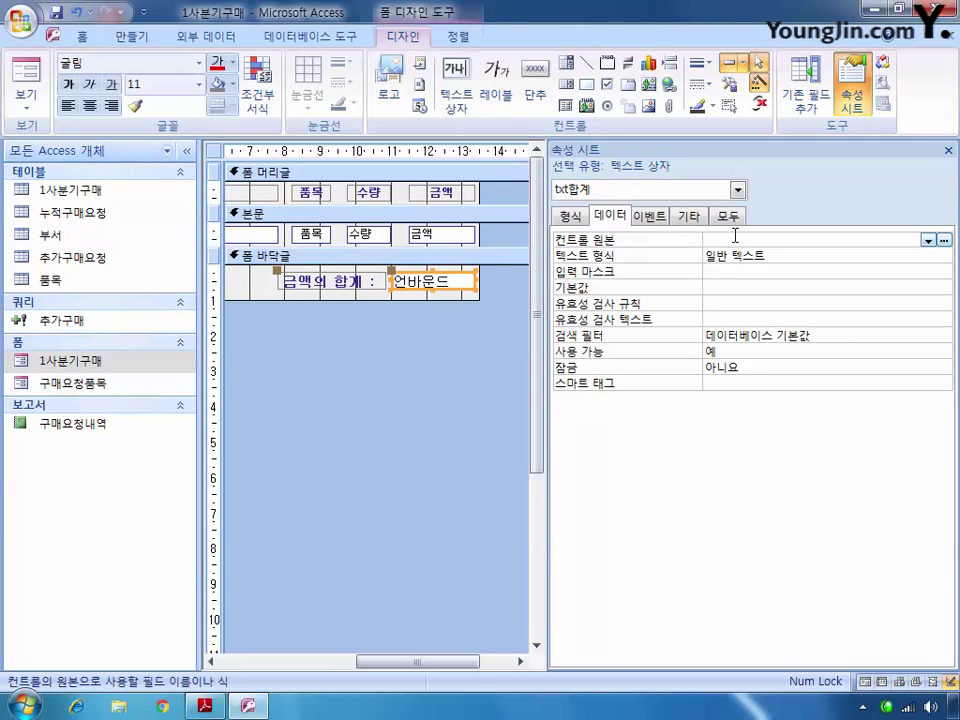
click(735, 236)
text(=sum([금액]))
Set the format of txt합계 to 표준 with 0 decimal places
click(574, 218)
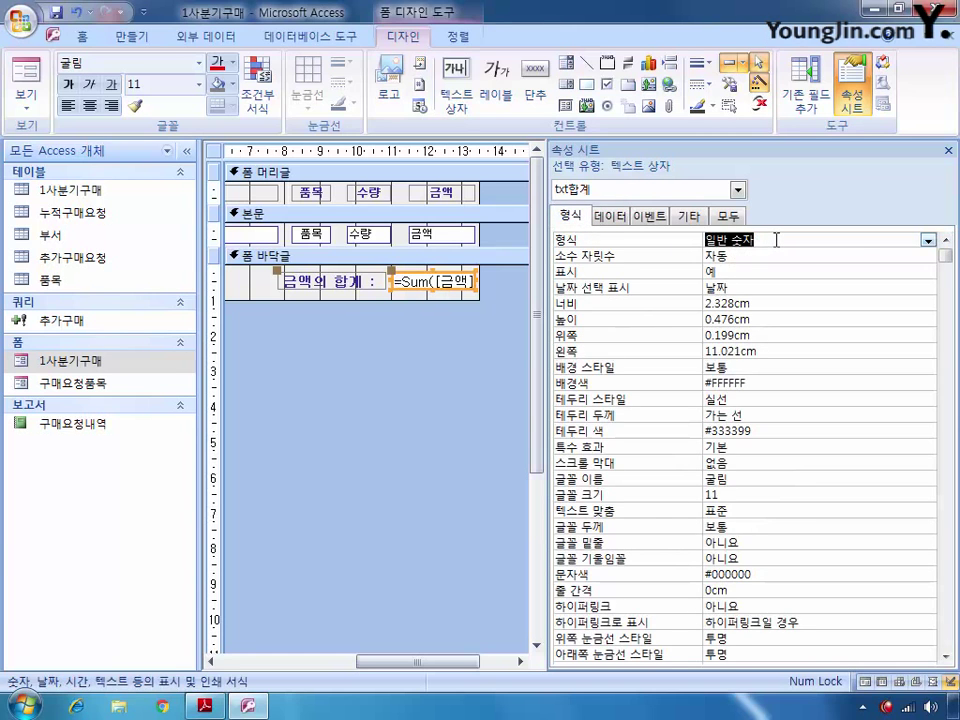
click(927, 241)
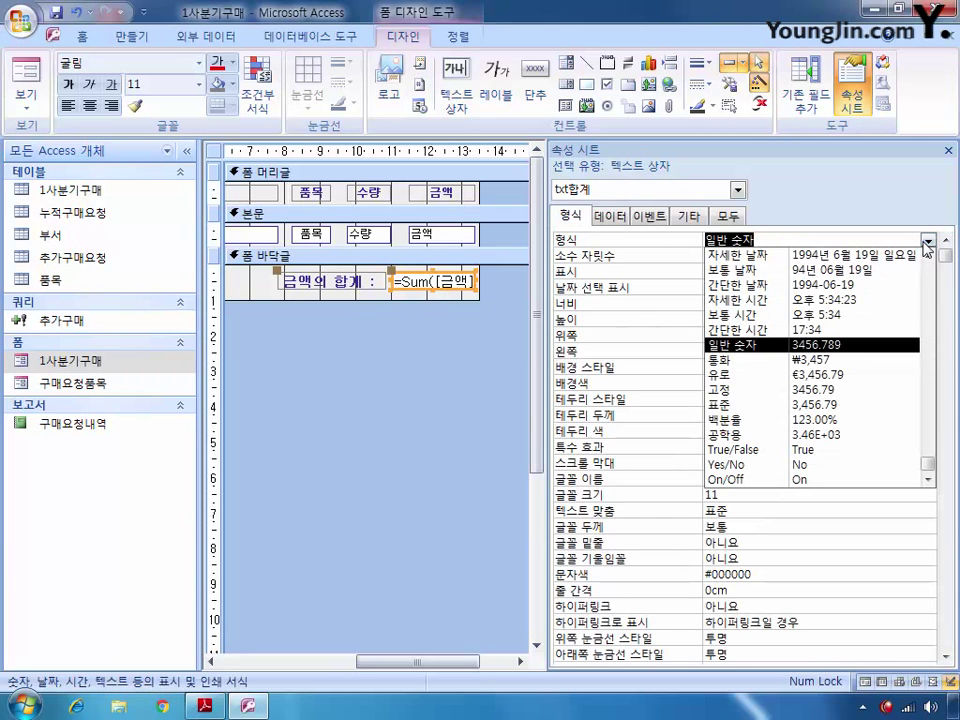
click(788, 405)
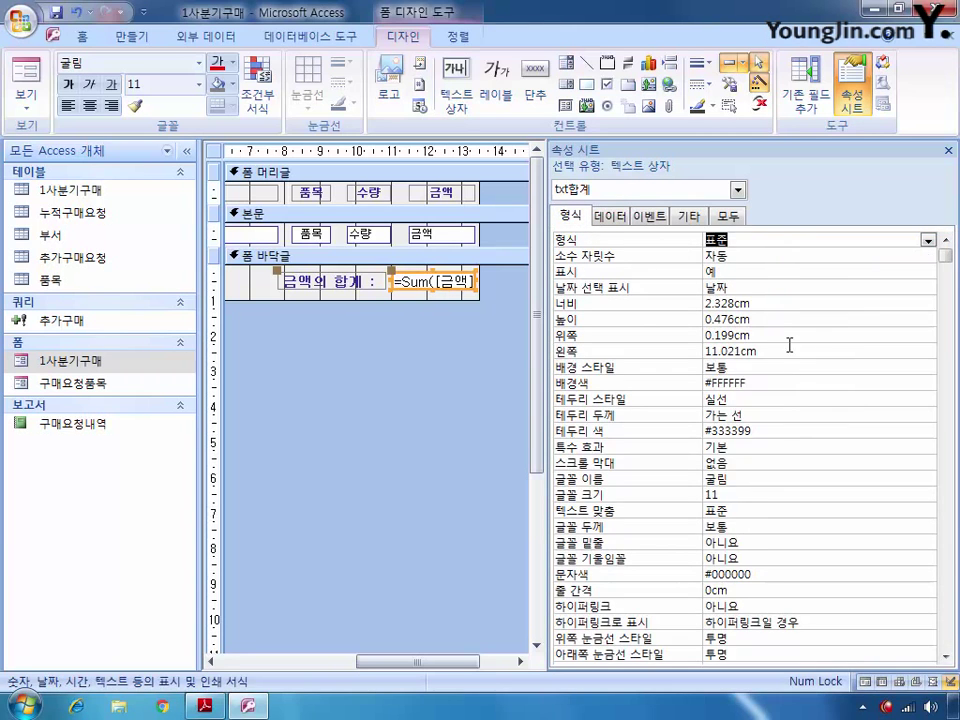
click(668, 261)
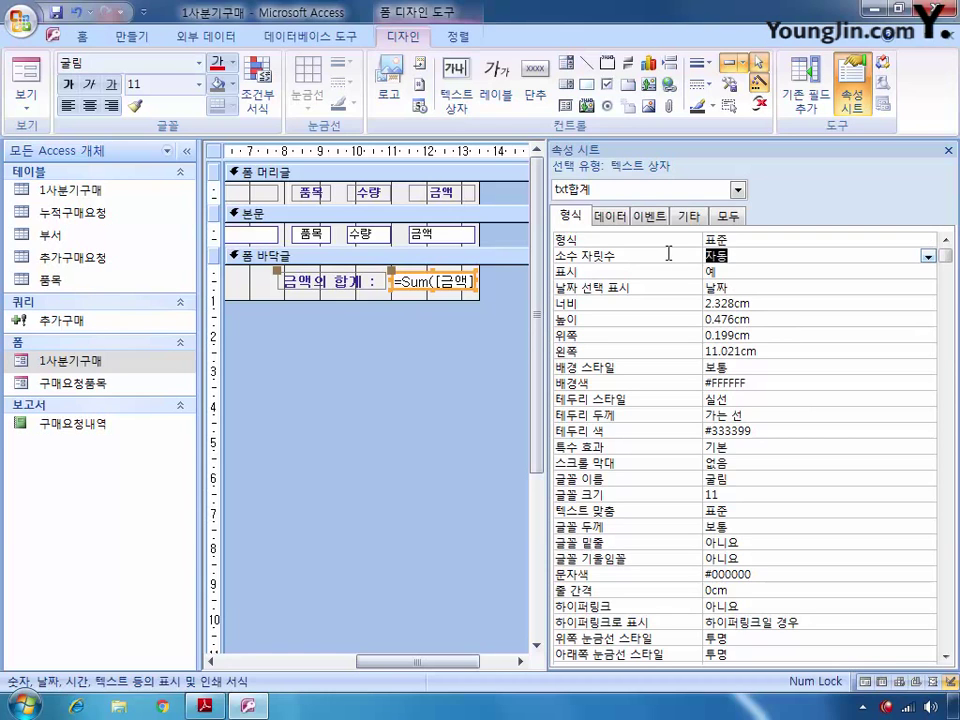
text(0)
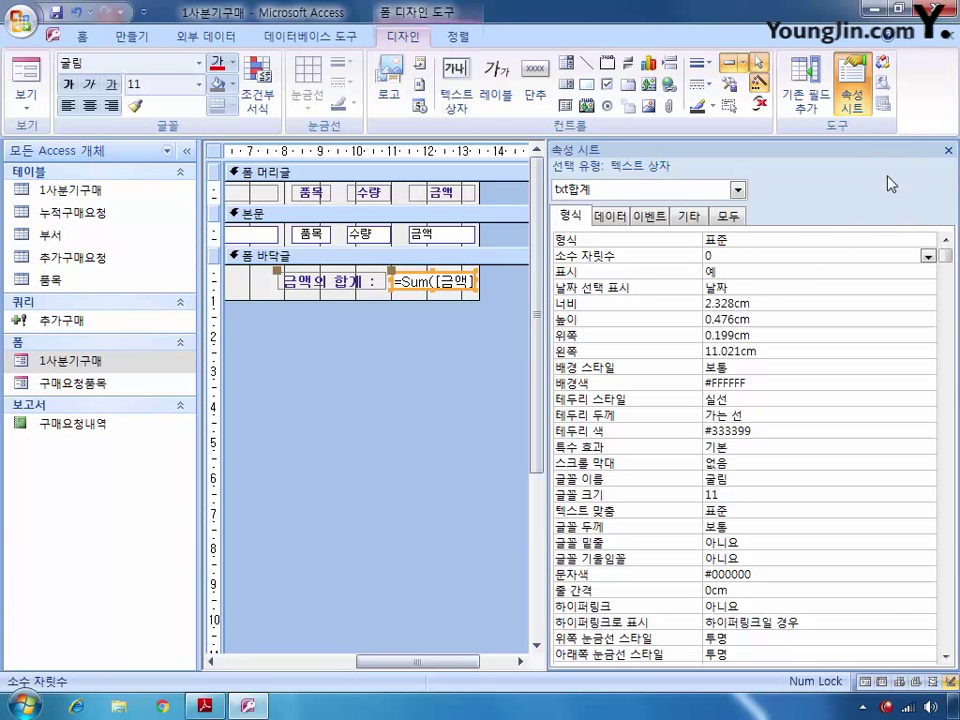
Close the 1사분기구매 form saving its design changes, and reopen it in design view
click(950, 38)
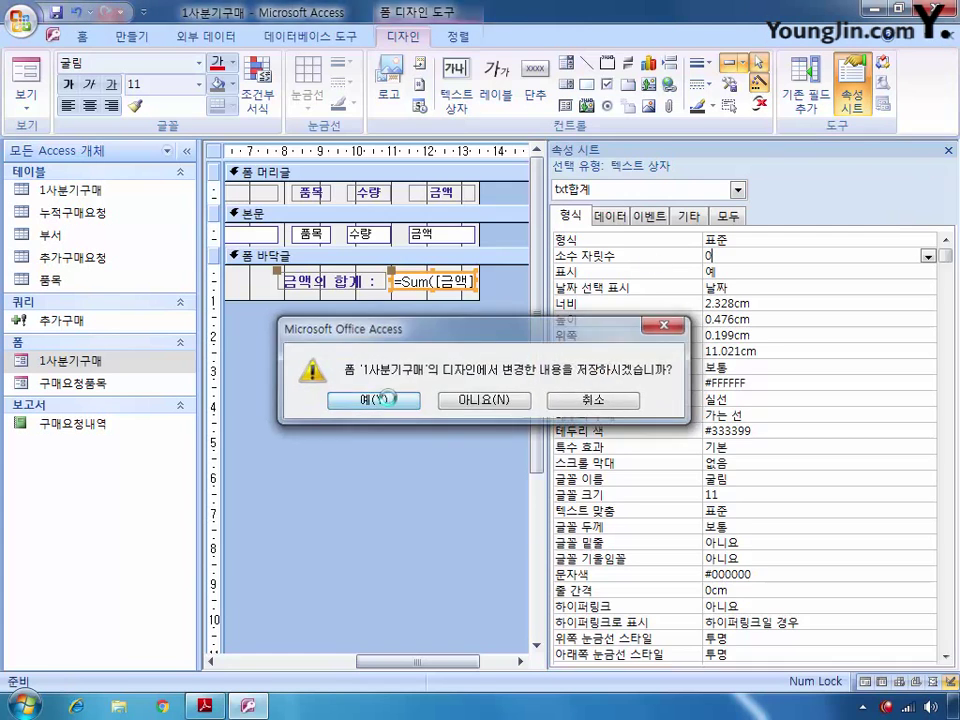
click(330, 396)
right_click(107, 365)
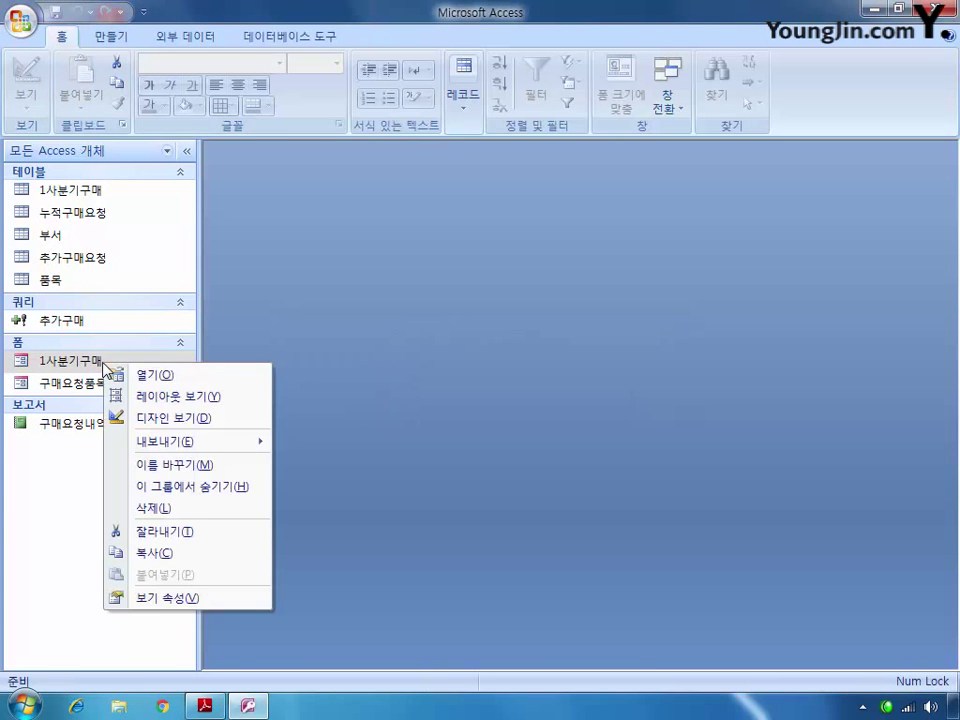
click(163, 418)
double_click(476, 363)
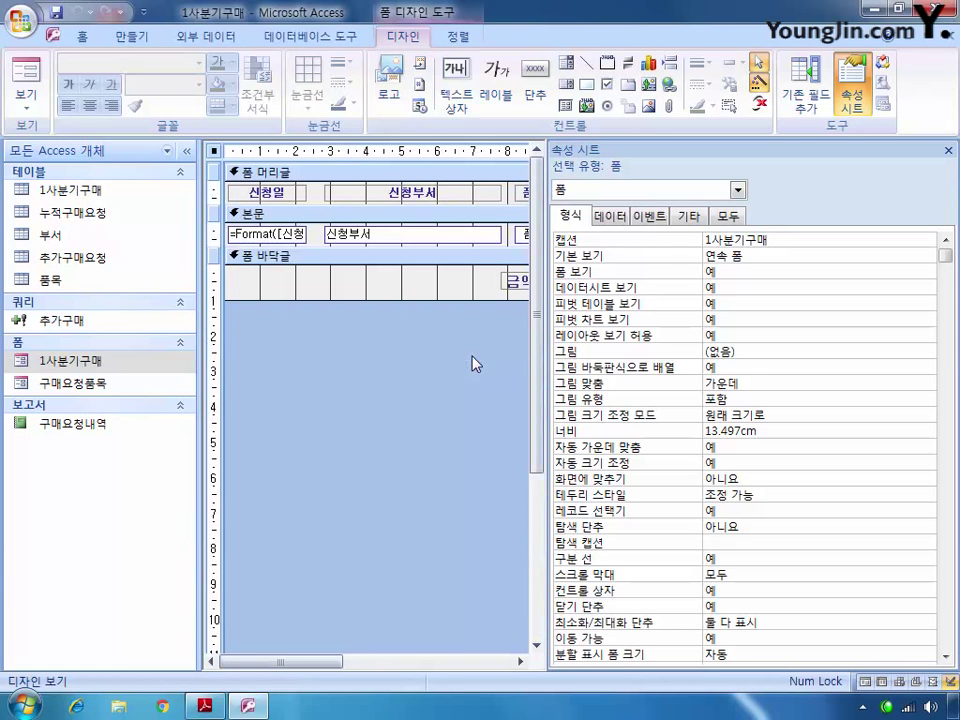
Convert the cmb신청부서 text box in the detail section into a combo box
click(737, 189)
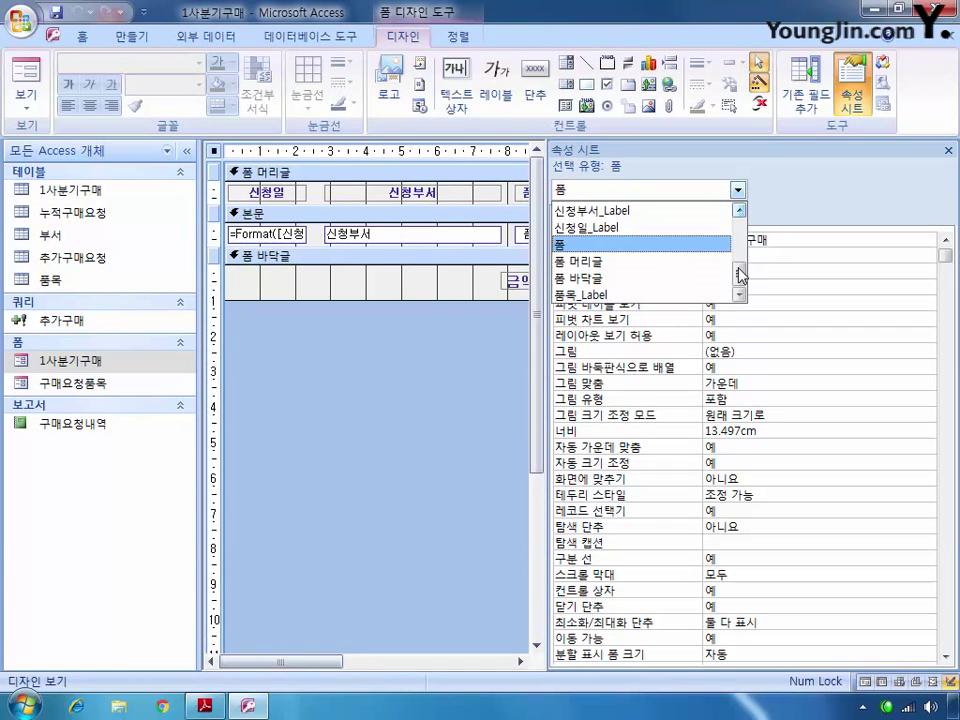
scroll(739, 275, up, 3)
click(658, 216)
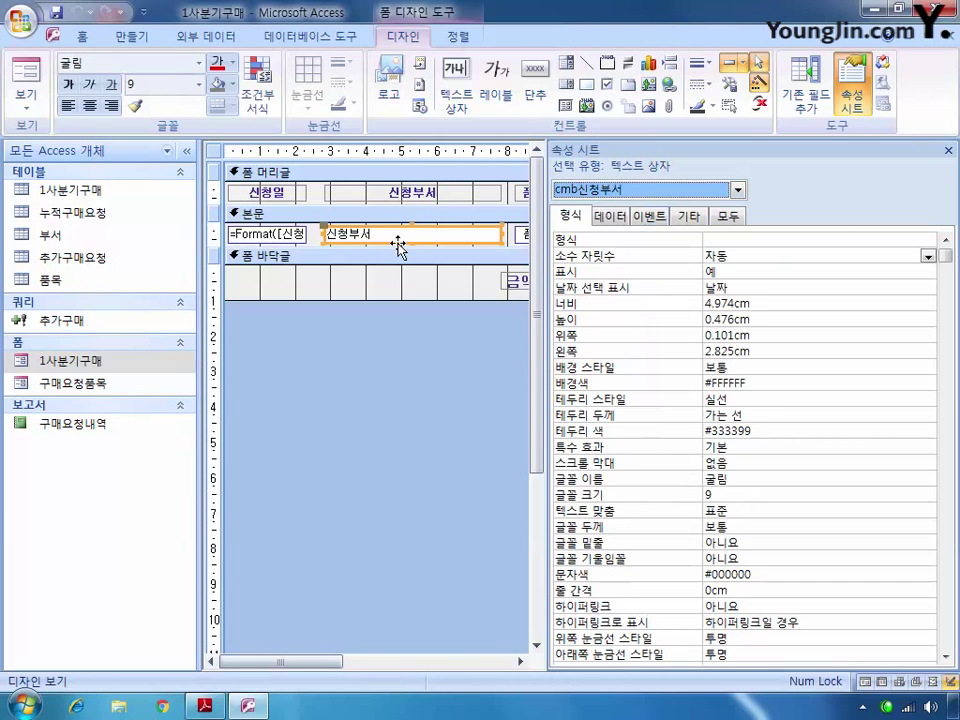
right_click(398, 247)
mouse_move(522, 305)
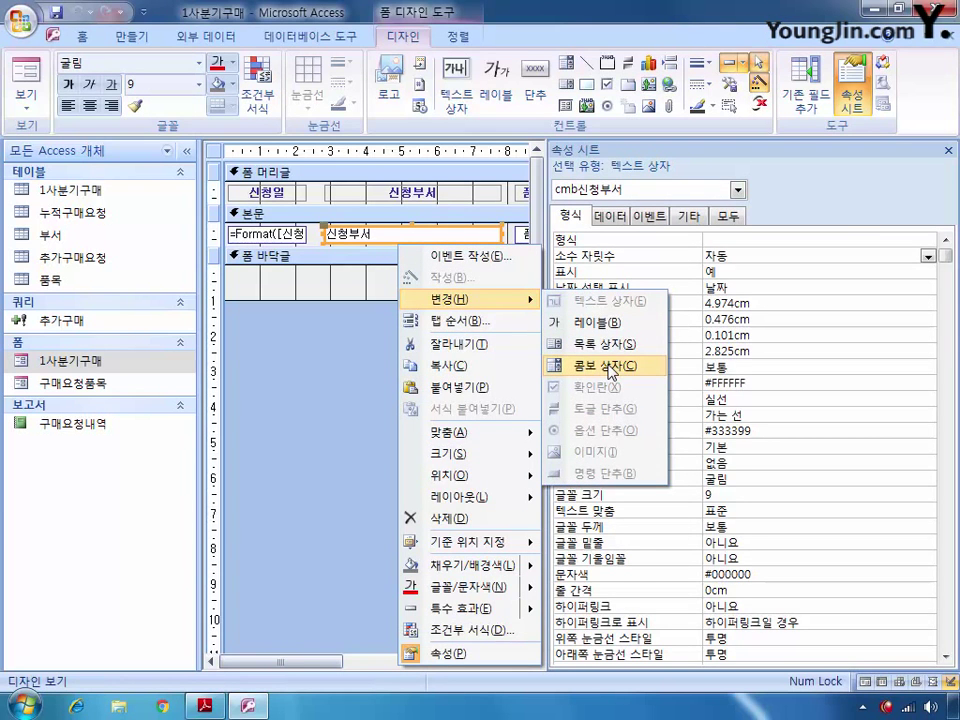
click(612, 366)
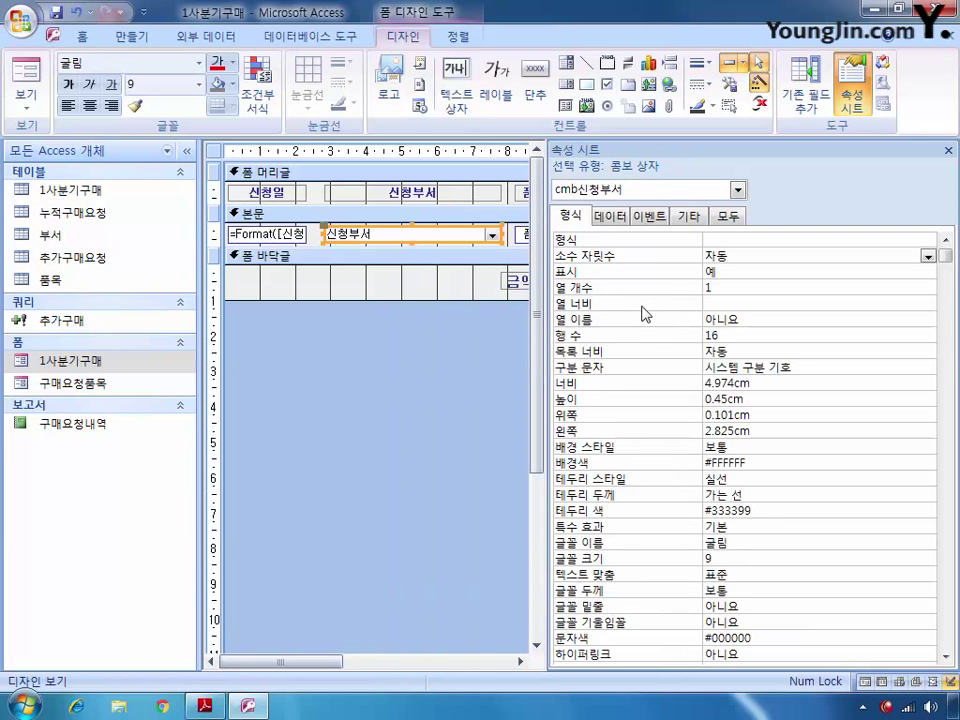
Start building a row source query for the cmb신청부서 combo box and add the 부서 table to it
click(615, 216)
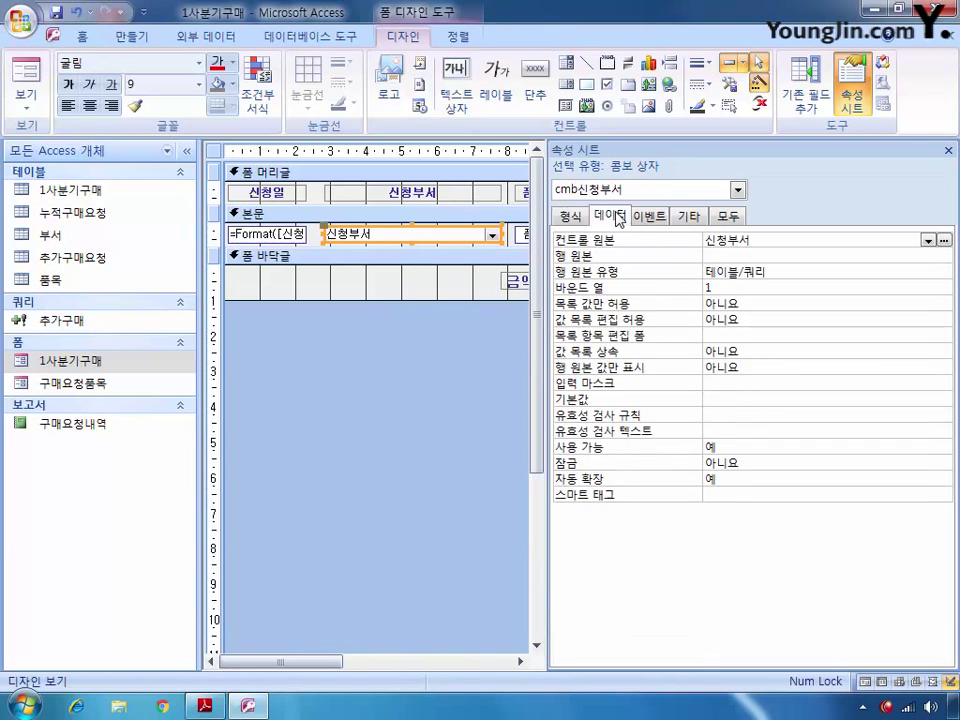
click(900, 256)
click(943, 256)
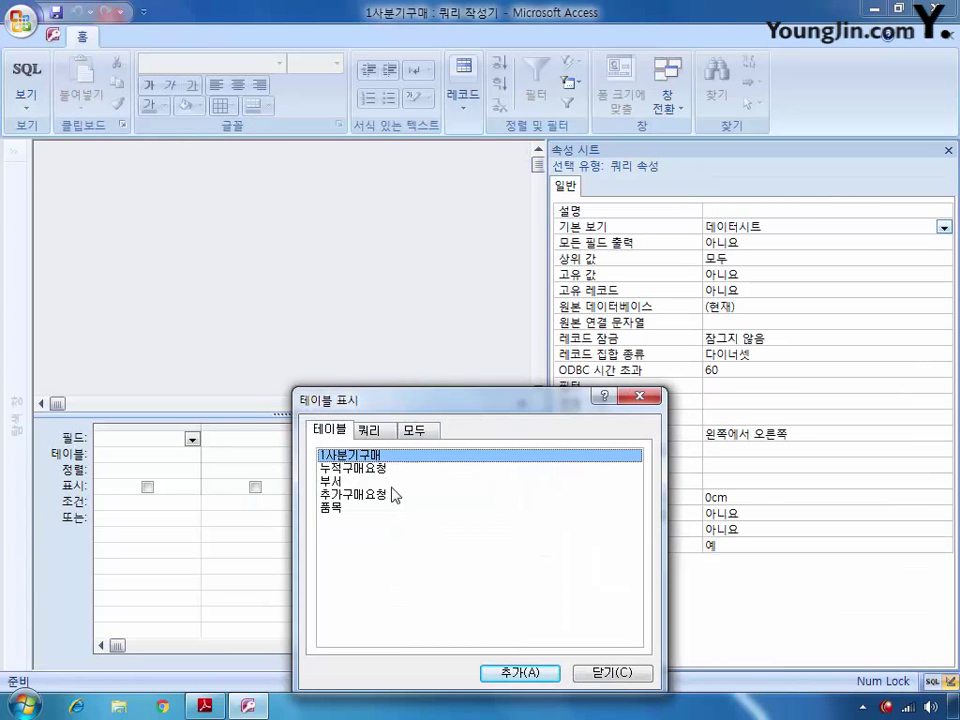
double_click(340, 481)
click(605, 673)
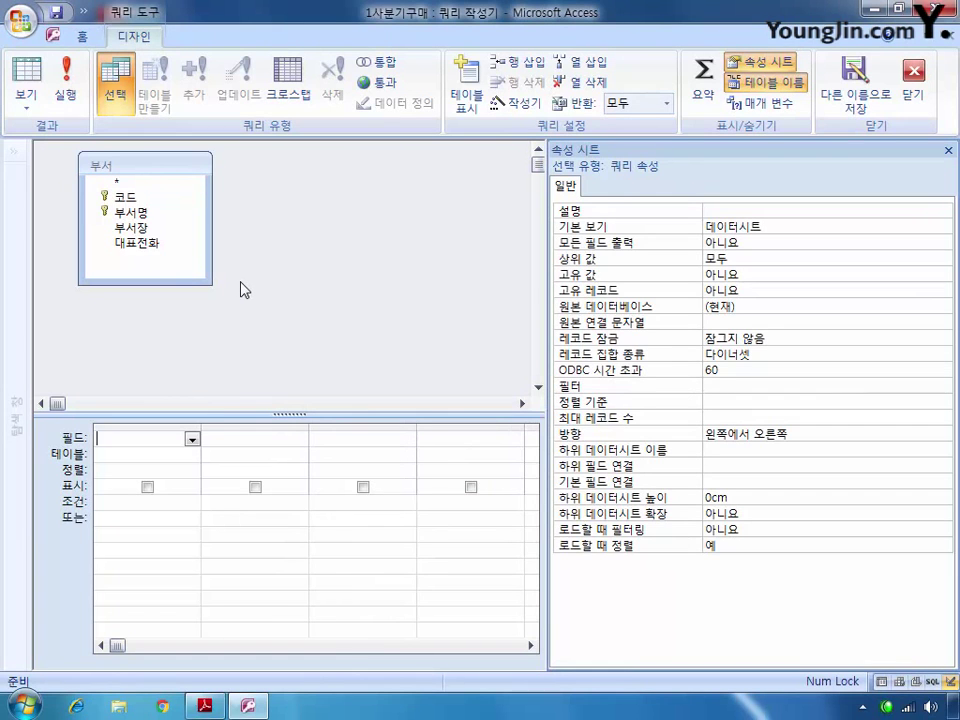
Include the 코드, 부서명 and 대표전화 fields in the row source query, and close it keeping the SQL statement
click(195, 244)
double_click(128, 198)
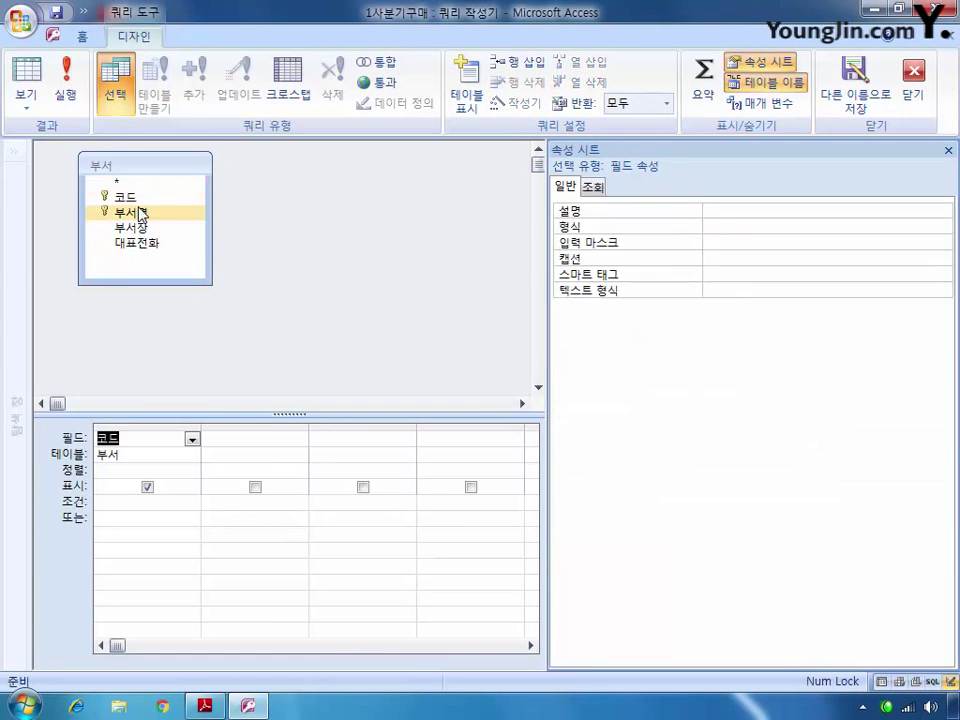
double_click(140, 213)
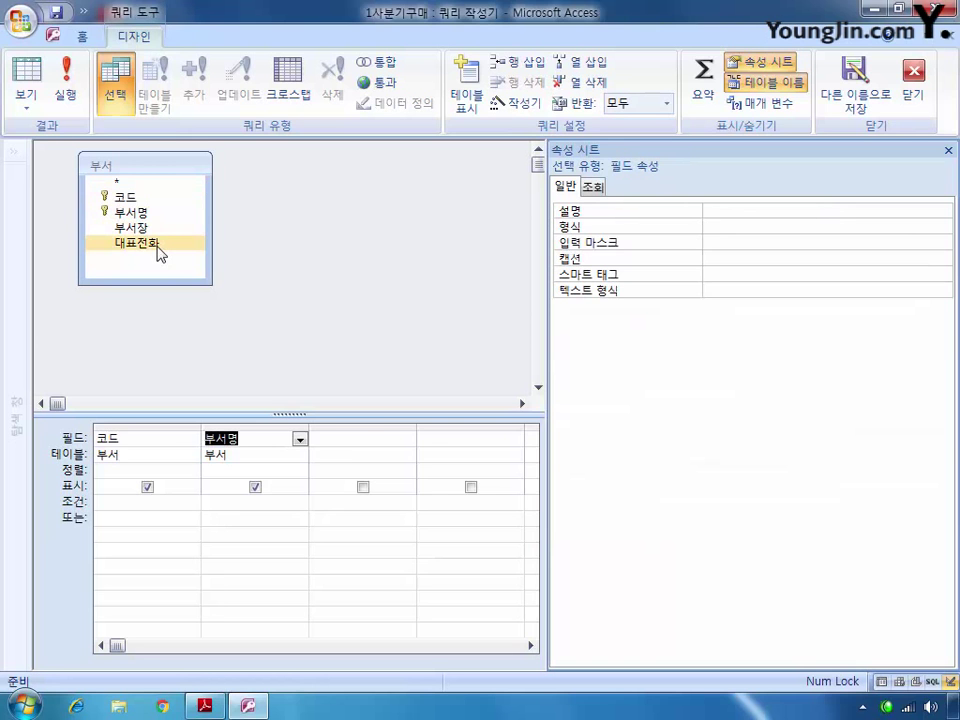
double_click(156, 248)
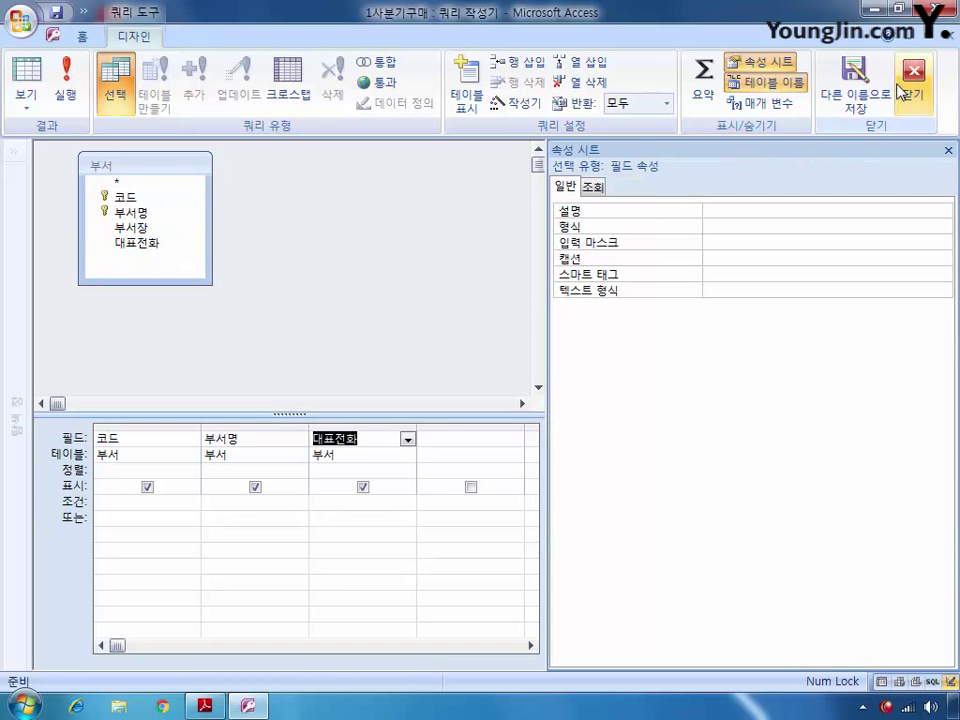
click(900, 90)
click(369, 416)
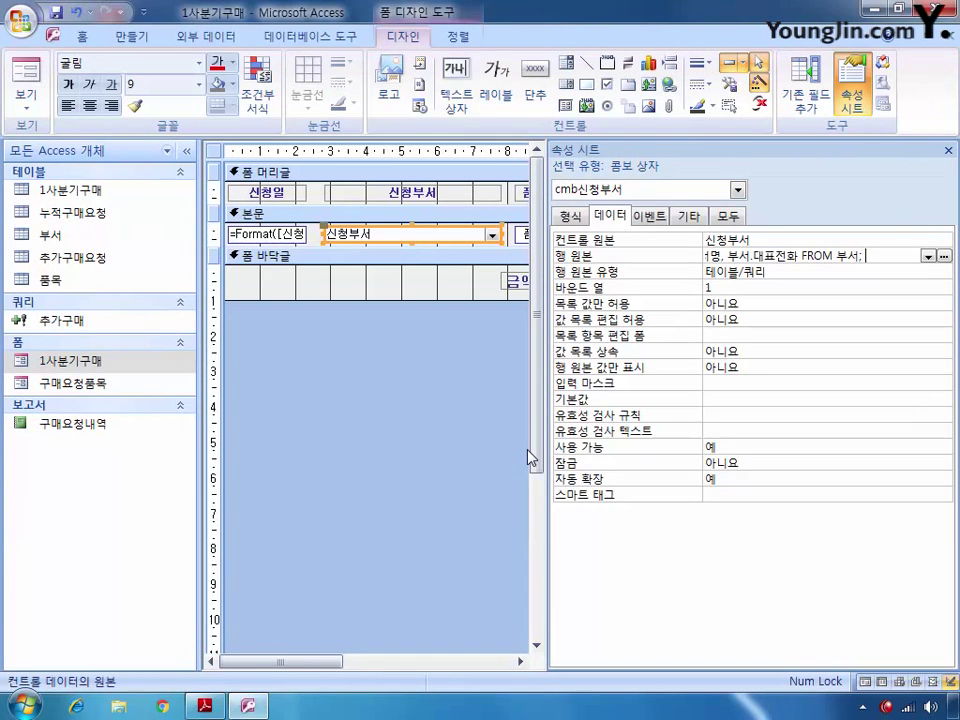
Set the combo box's column count to 3 and column widths to 0;1.5;1, and close the form saving its changes
click(571, 216)
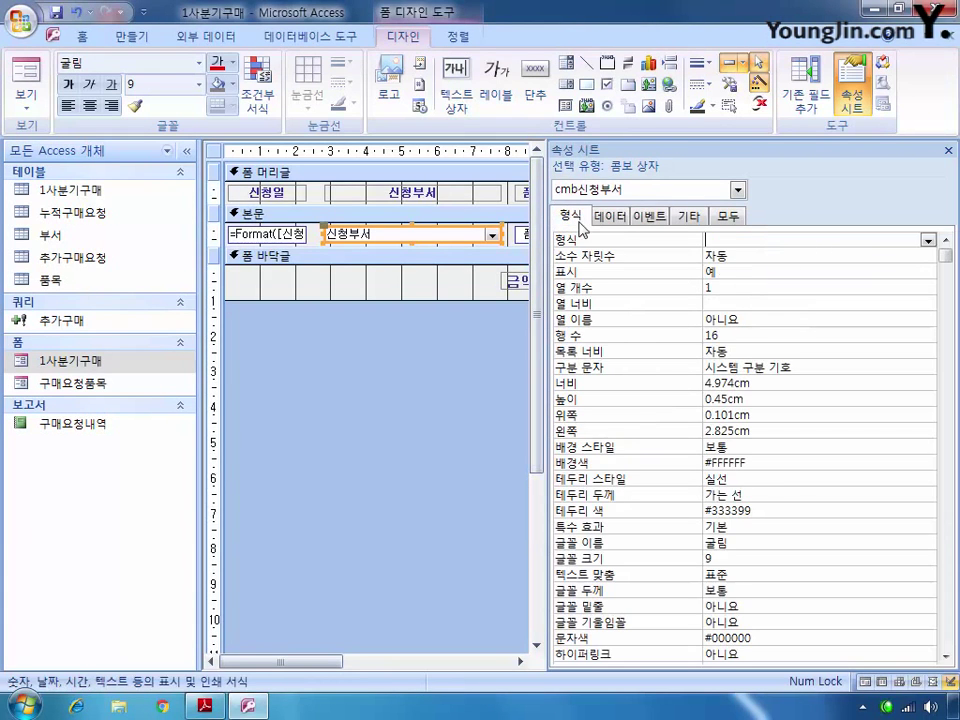
double_click(729, 289)
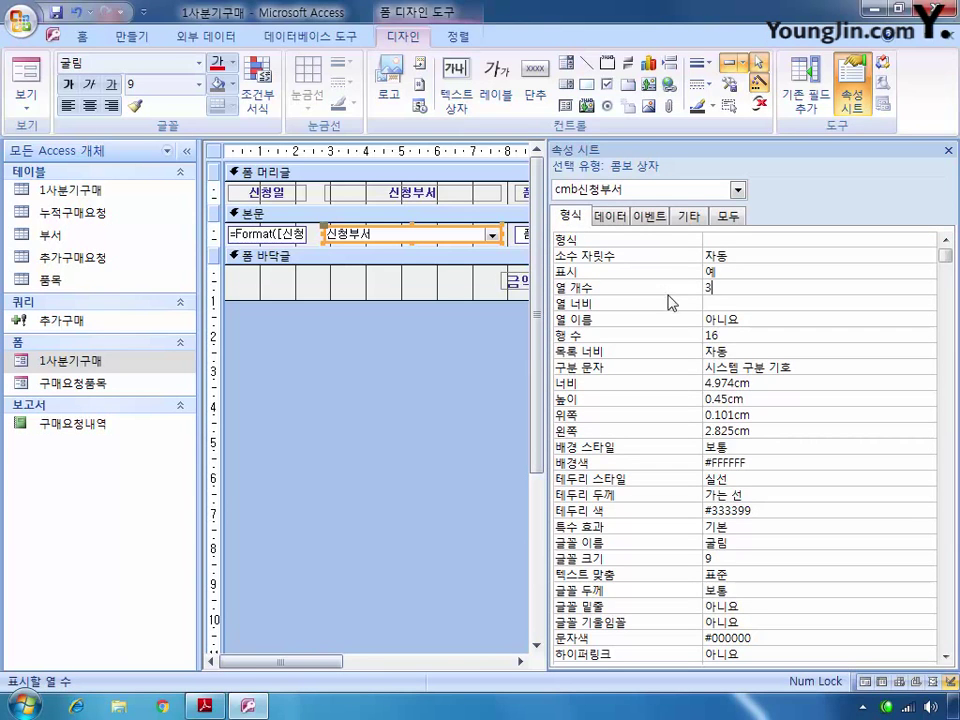
click(721, 300)
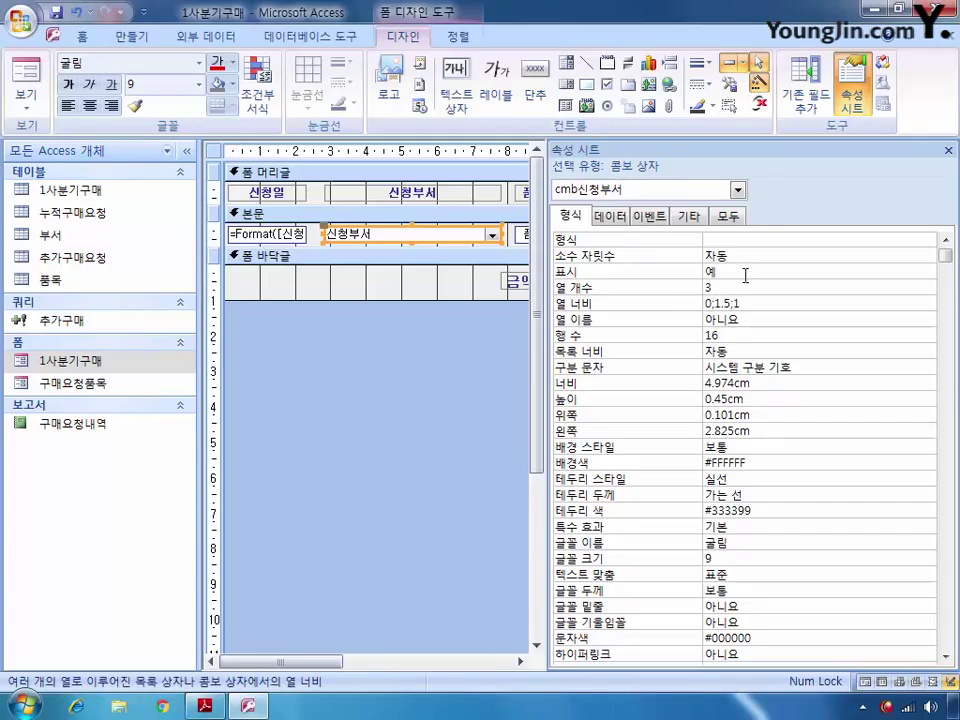
click(950, 37)
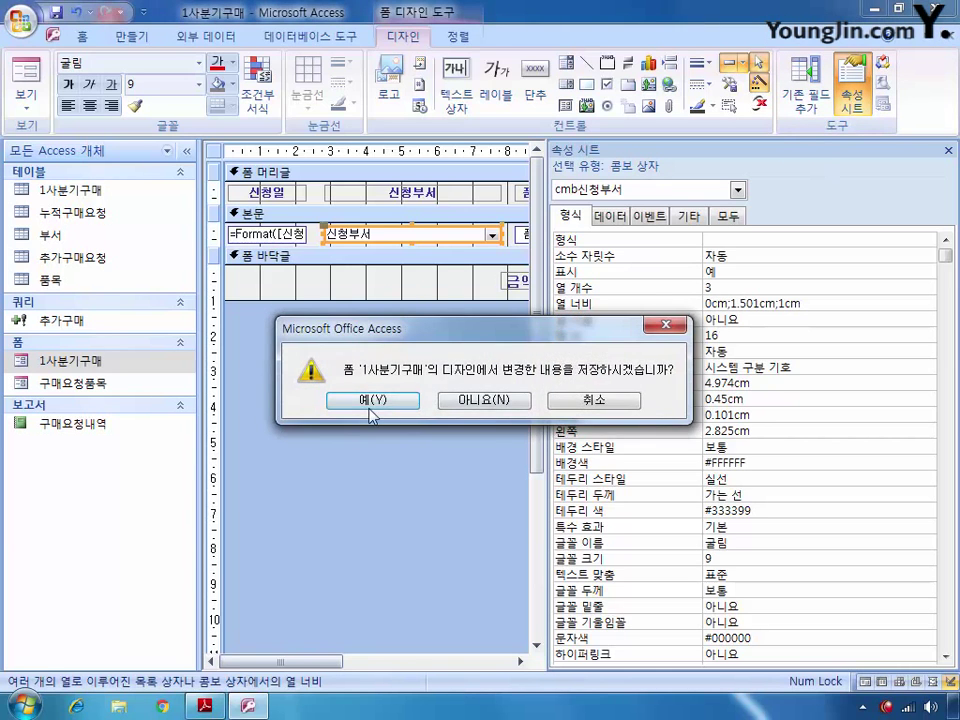
click(369, 407)
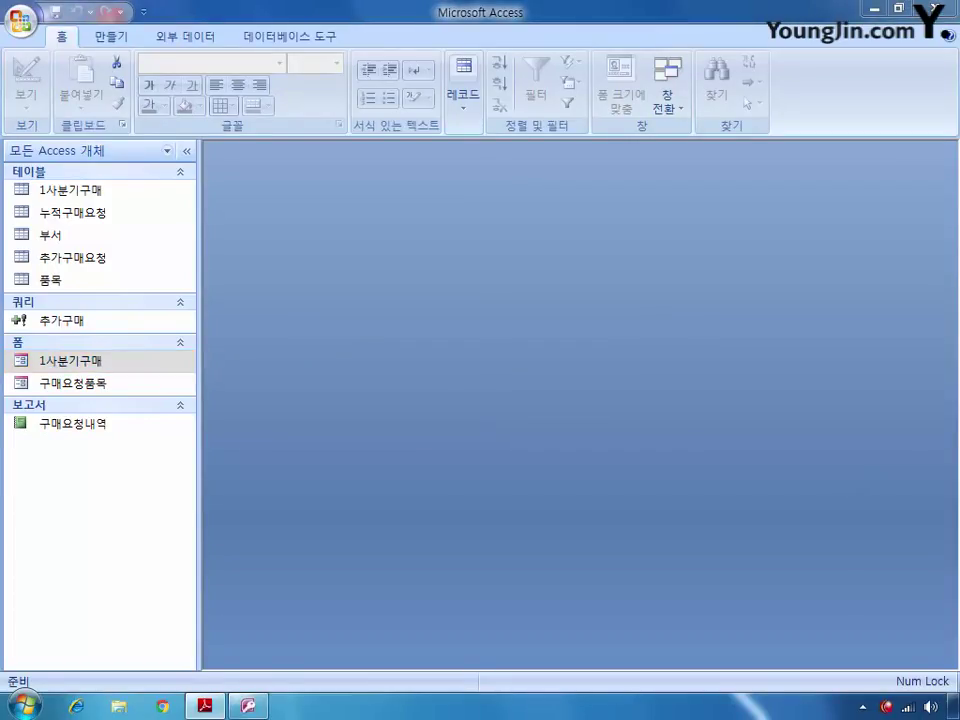
Open the 구매요청품목 form in design view, hide the property sheet, and enlarge the form window to show its full layout
right_click(99, 383)
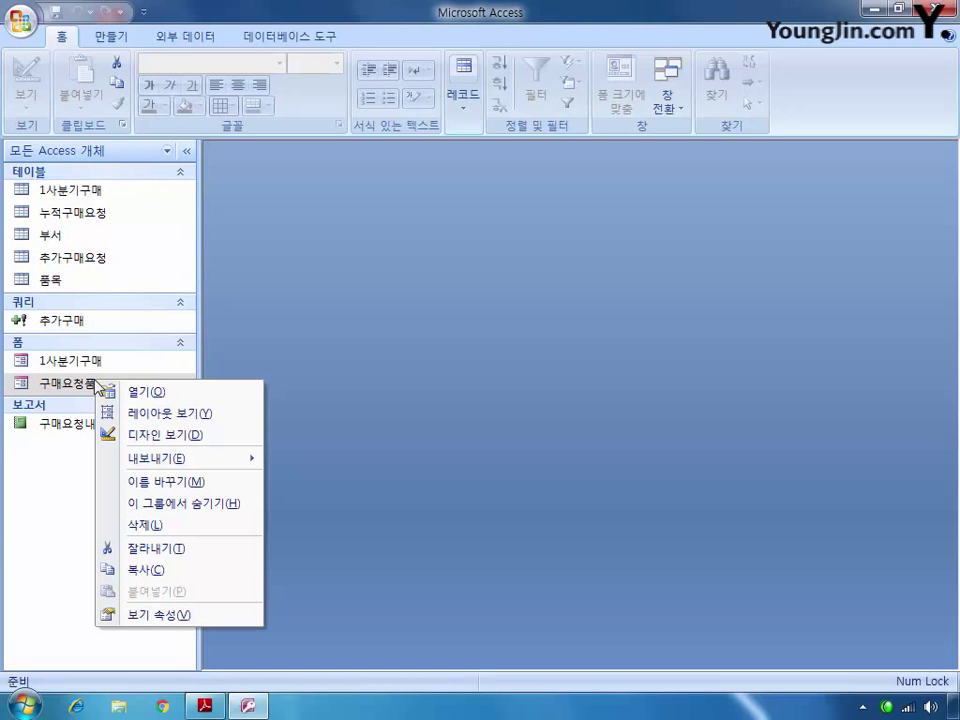
click(136, 433)
click(948, 151)
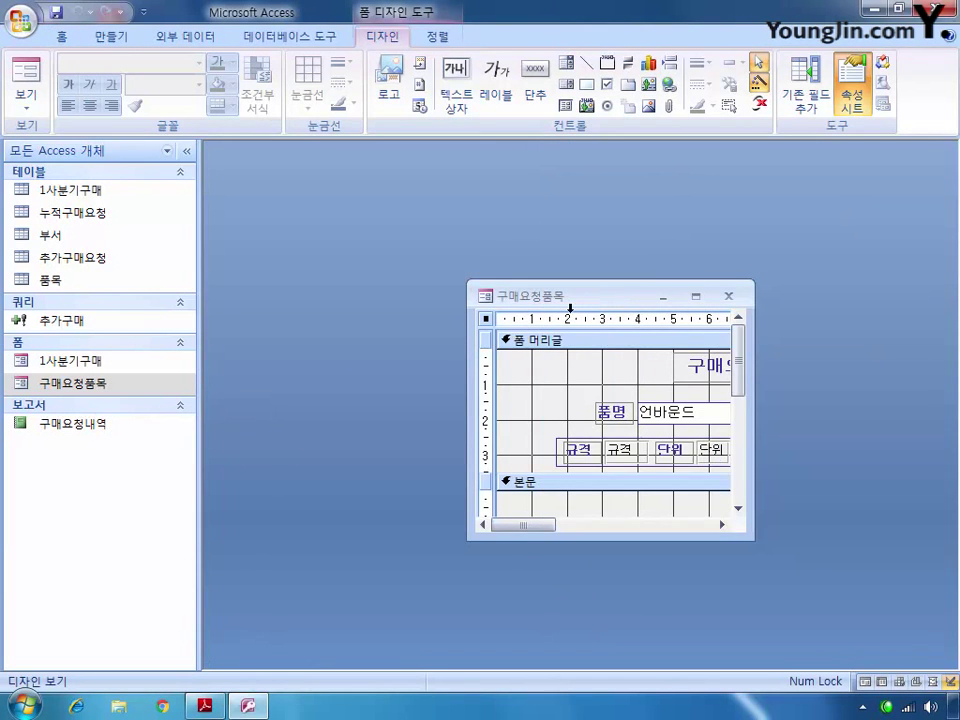
drag(568, 296, 330, 180)
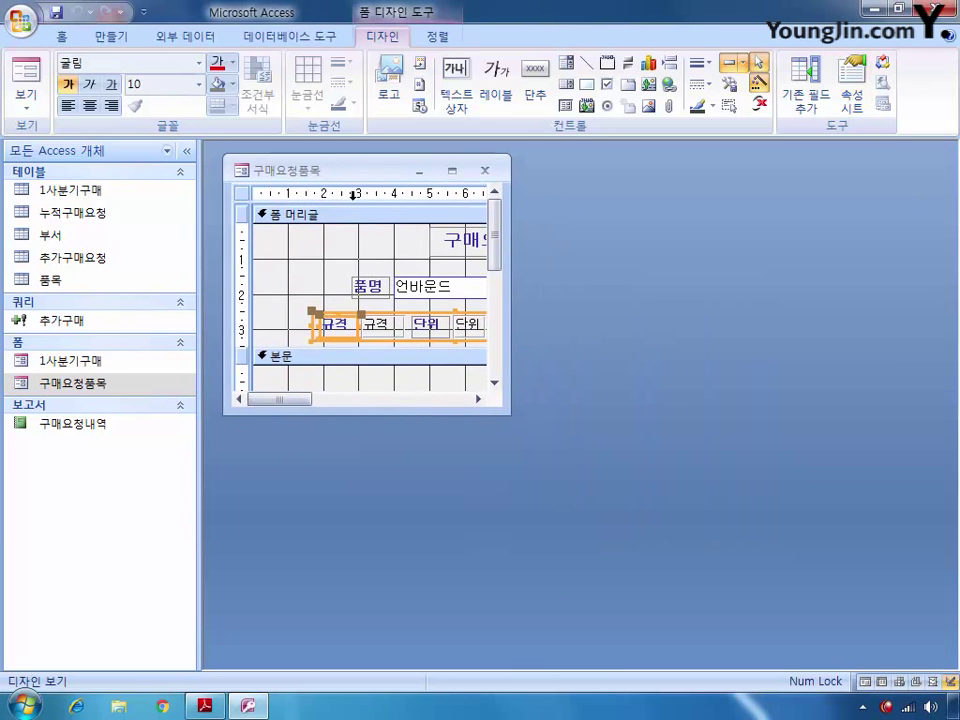
drag(509, 420, 815, 597)
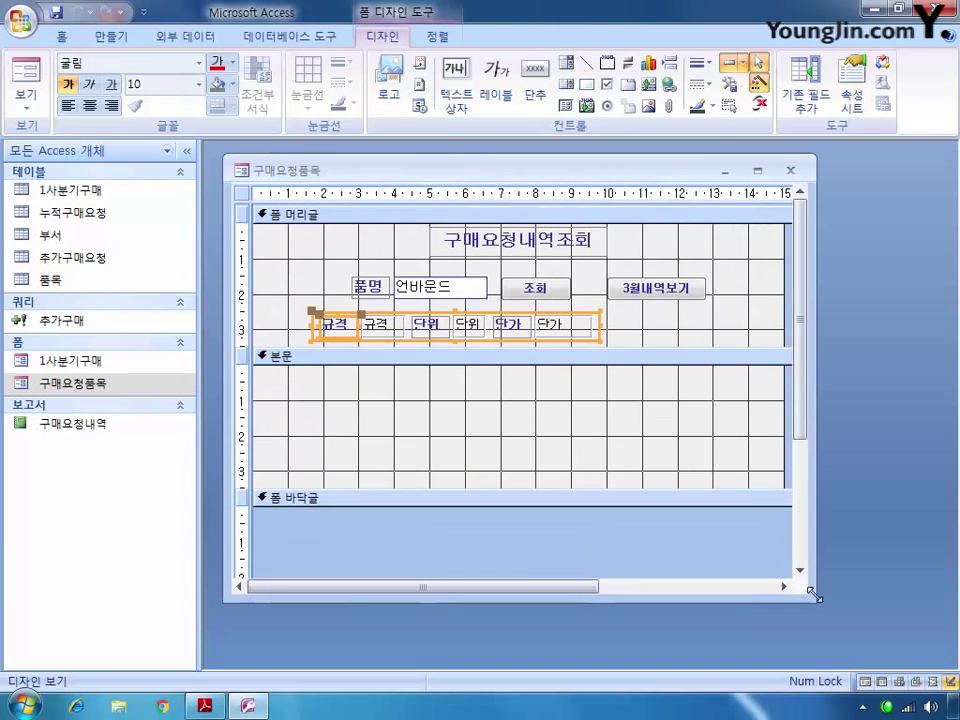
Draw a subform control about 12 cm wide and 3 cm high in the 본문 section of the form
click(345, 380)
click(568, 105)
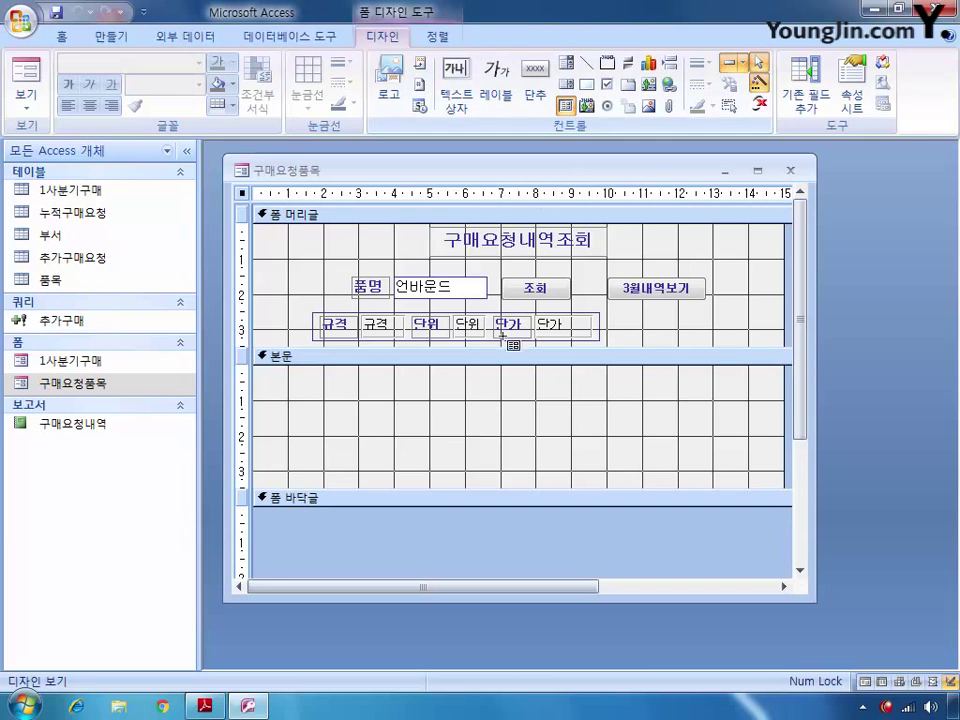
drag(302, 372, 742, 488)
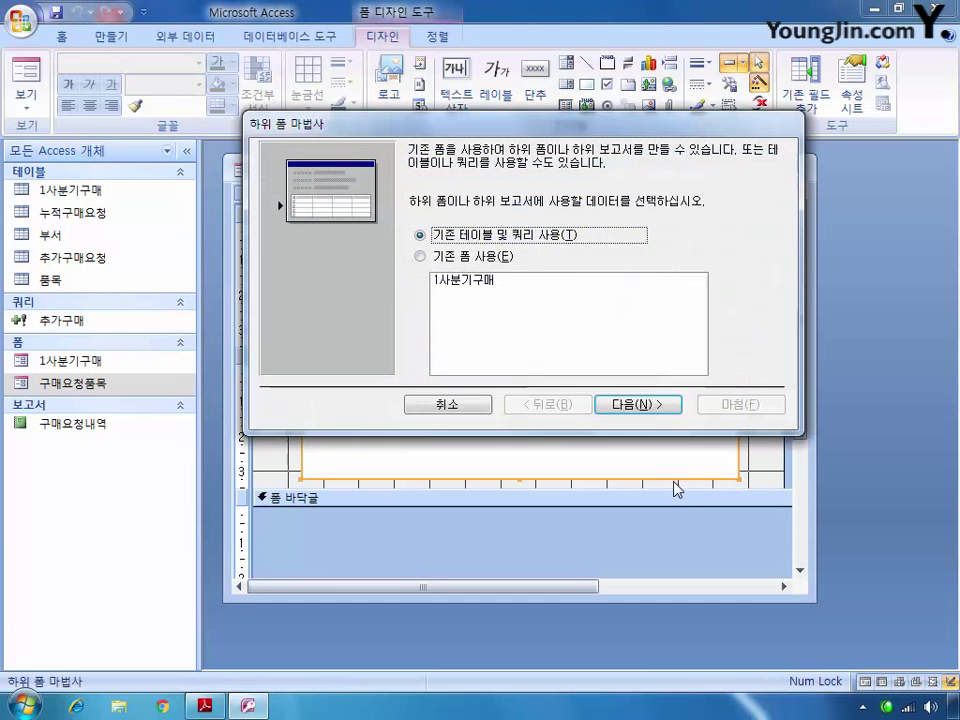
Base the subform on the existing 1사분기구매 form, linked by 번호, and name it 상세구매요청내역
click(441, 258)
click(450, 283)
click(662, 405)
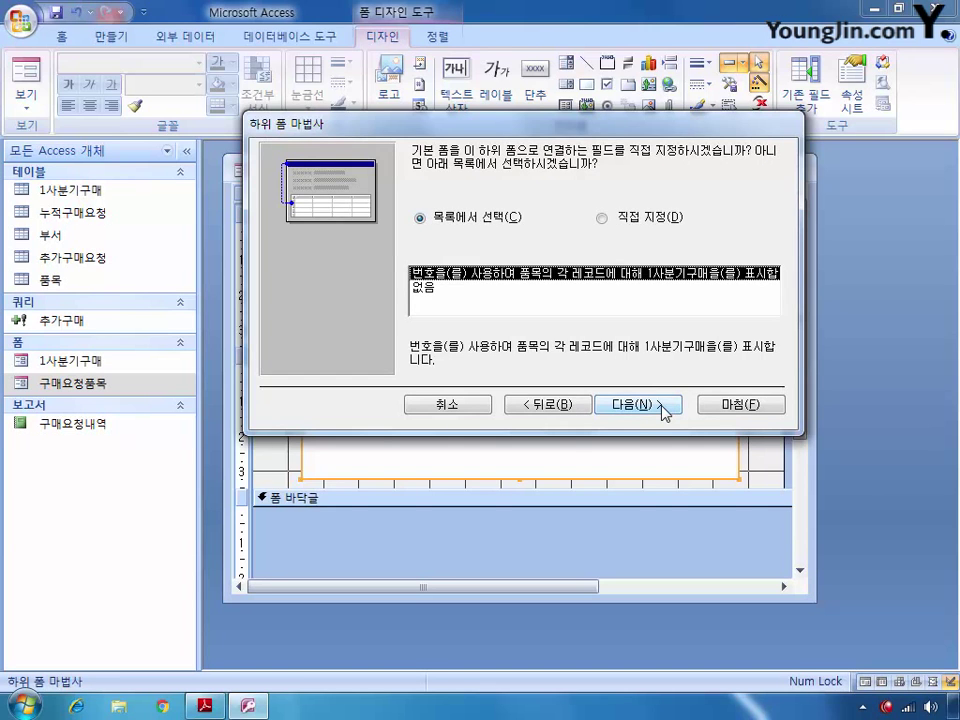
click(662, 405)
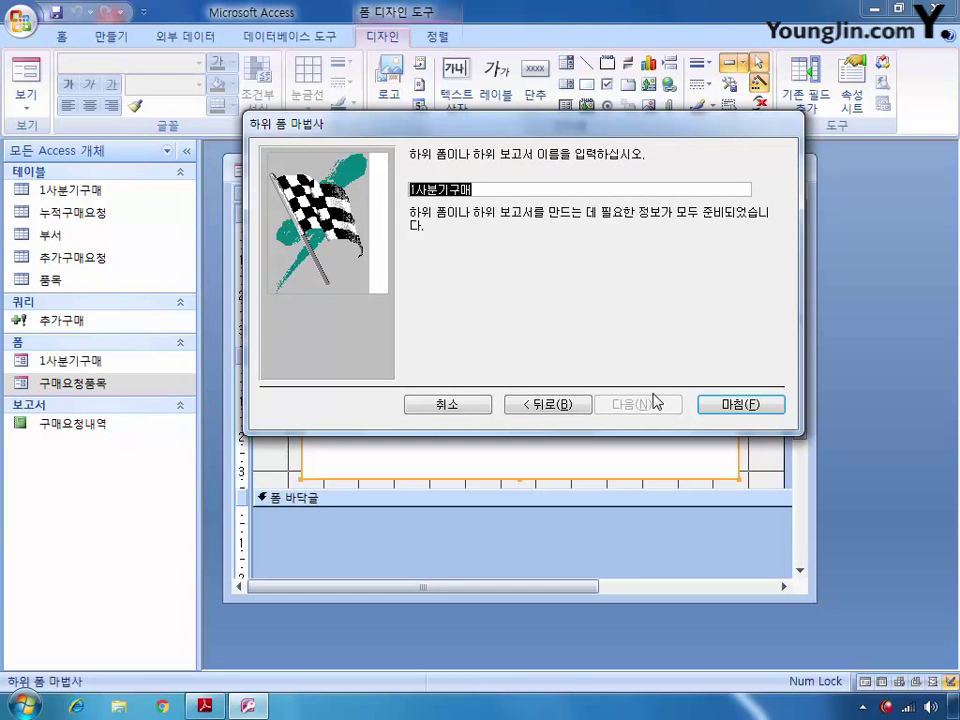
text(상세구매)
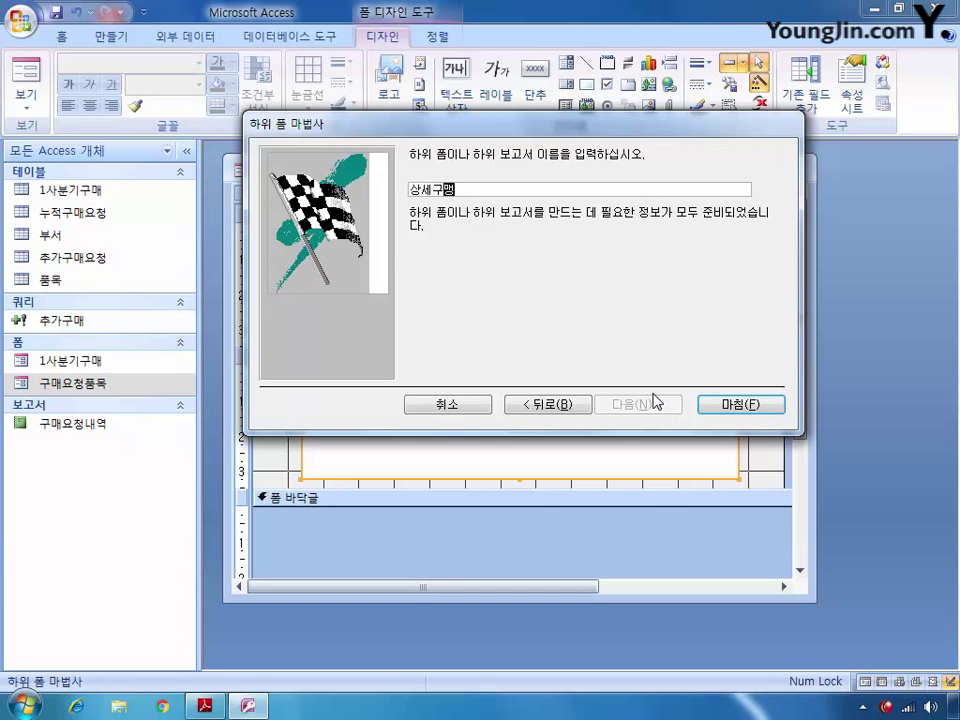
text(요청내역)
click(730, 403)
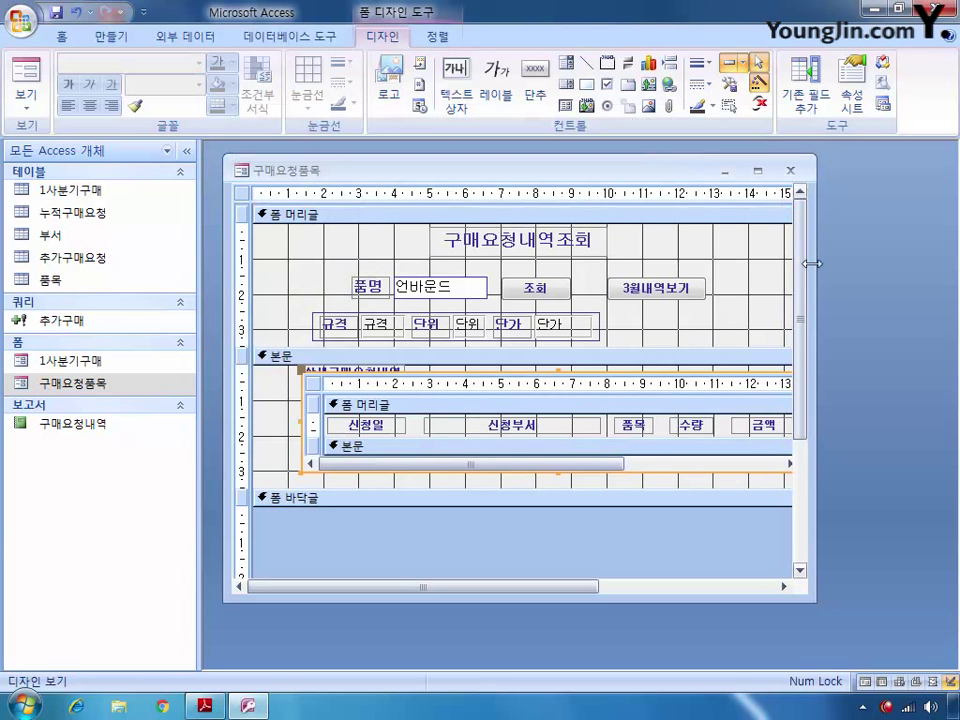
Close the 구매요청품목 form and open the 구매요청내역 report in design view, maximized with its property sheet shown
click(789, 172)
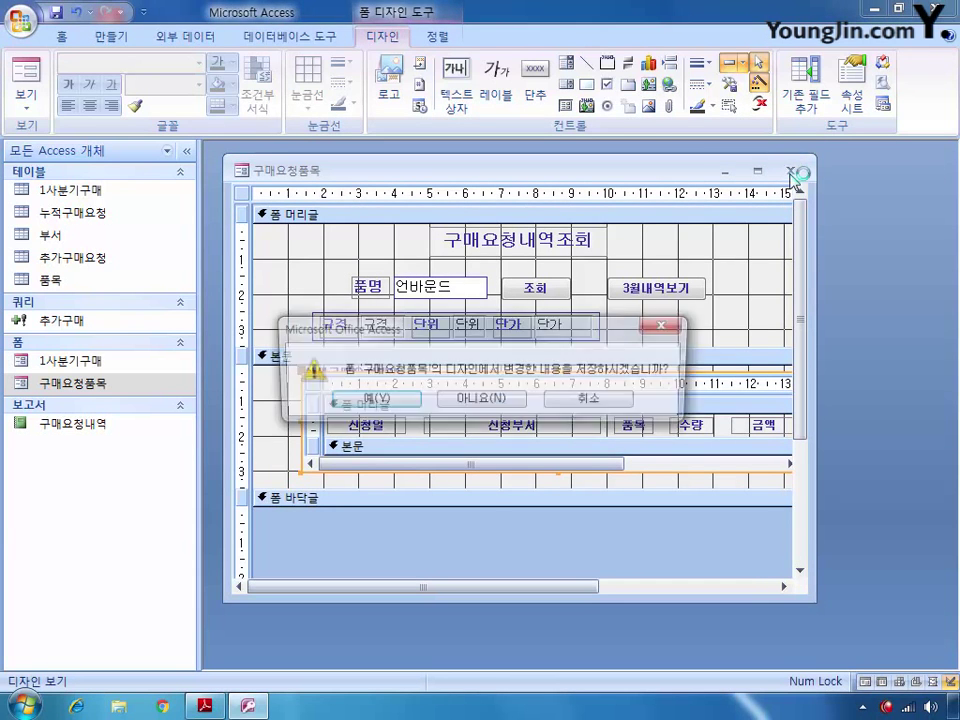
click(470, 400)
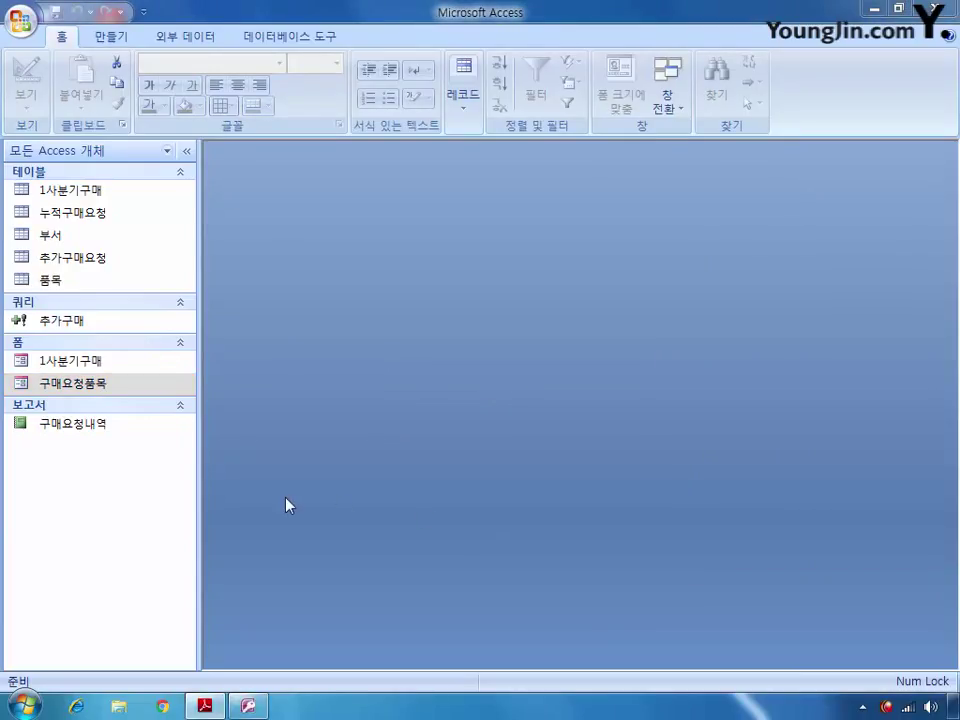
click(66, 425)
right_click(66, 425)
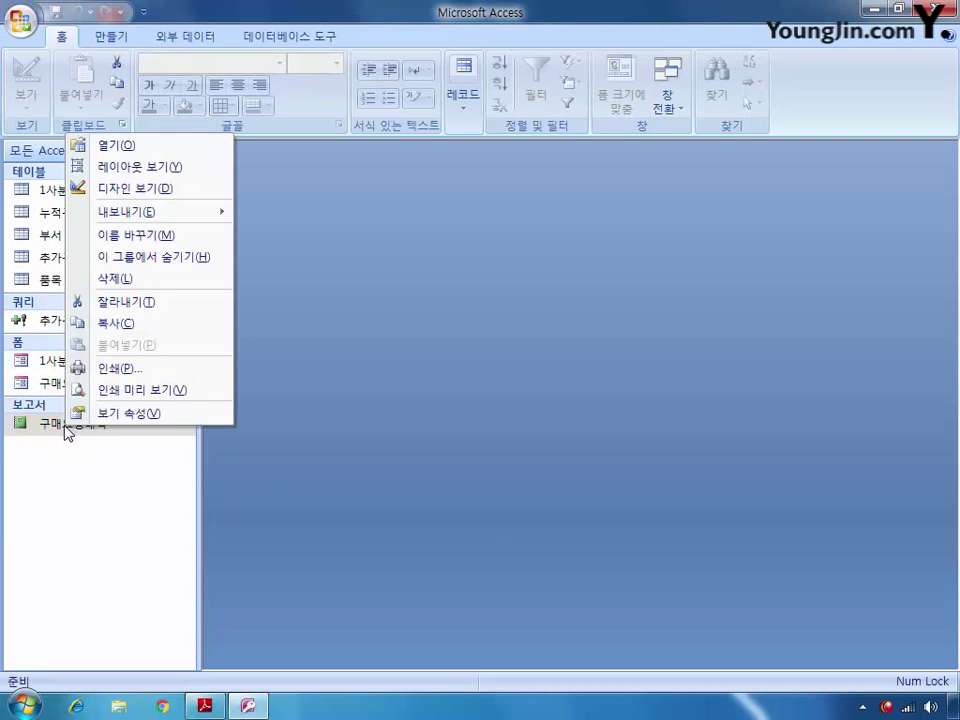
click(158, 190)
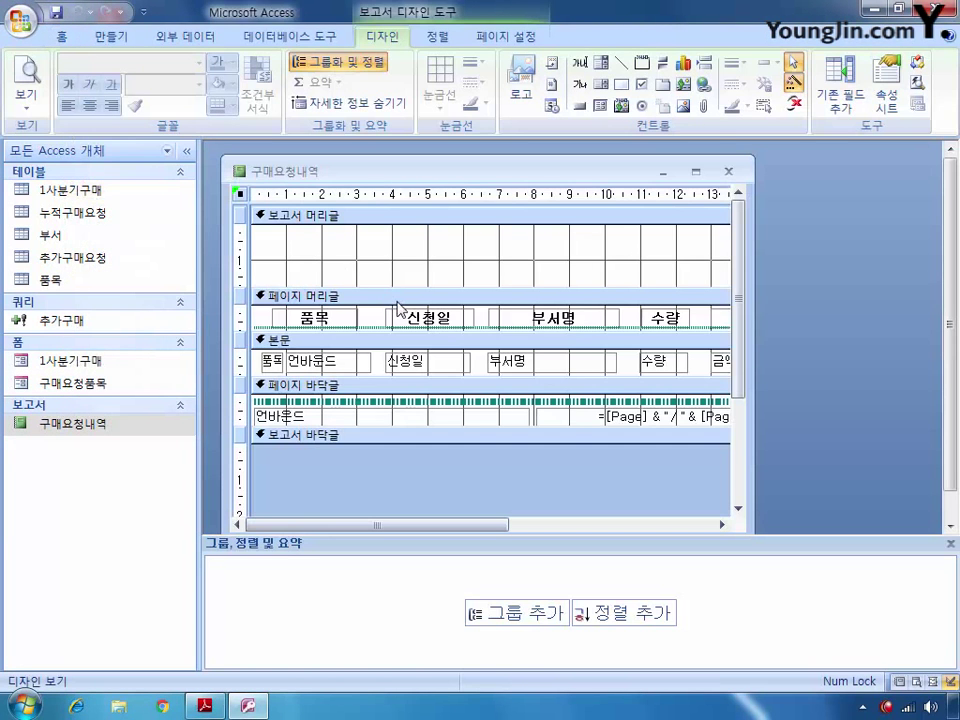
double_click(628, 167)
click(876, 100)
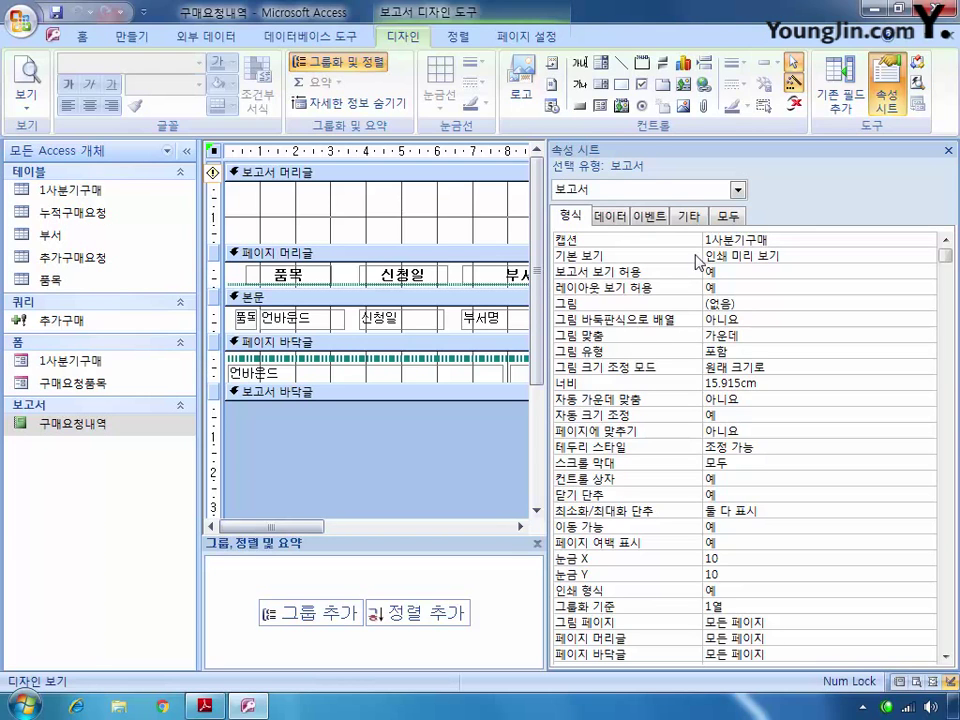
Add a label reading 구매요청내역, about 6.9 cm wide and 1 cm high, to the report header
click(581, 88)
drag(270, 195, 515, 230)
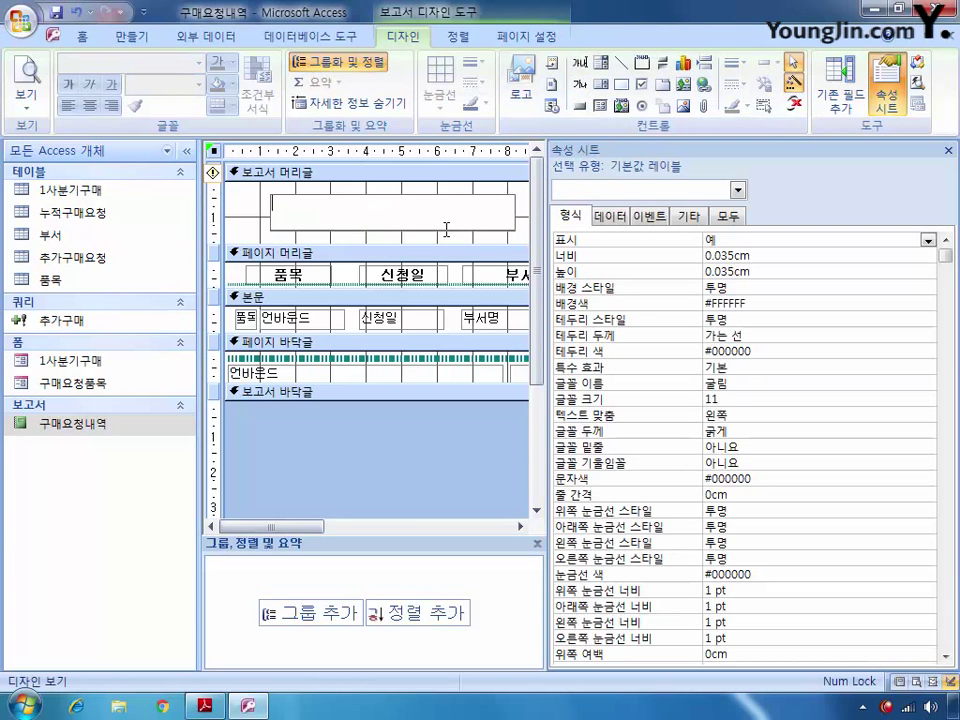
text(구매요청내역)
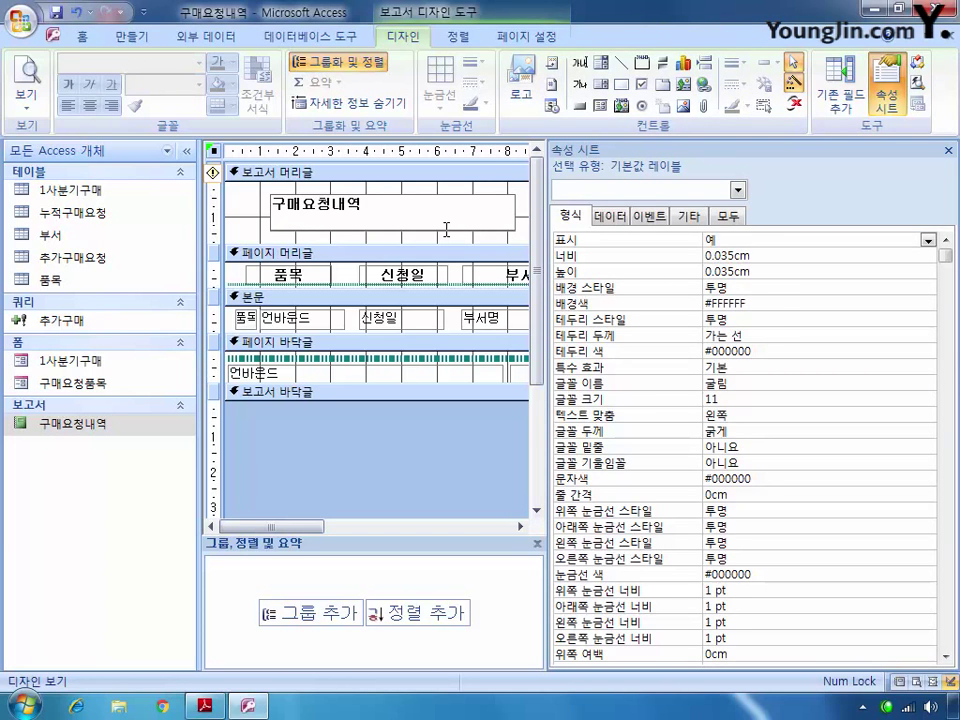
click(410, 232)
click(409, 227)
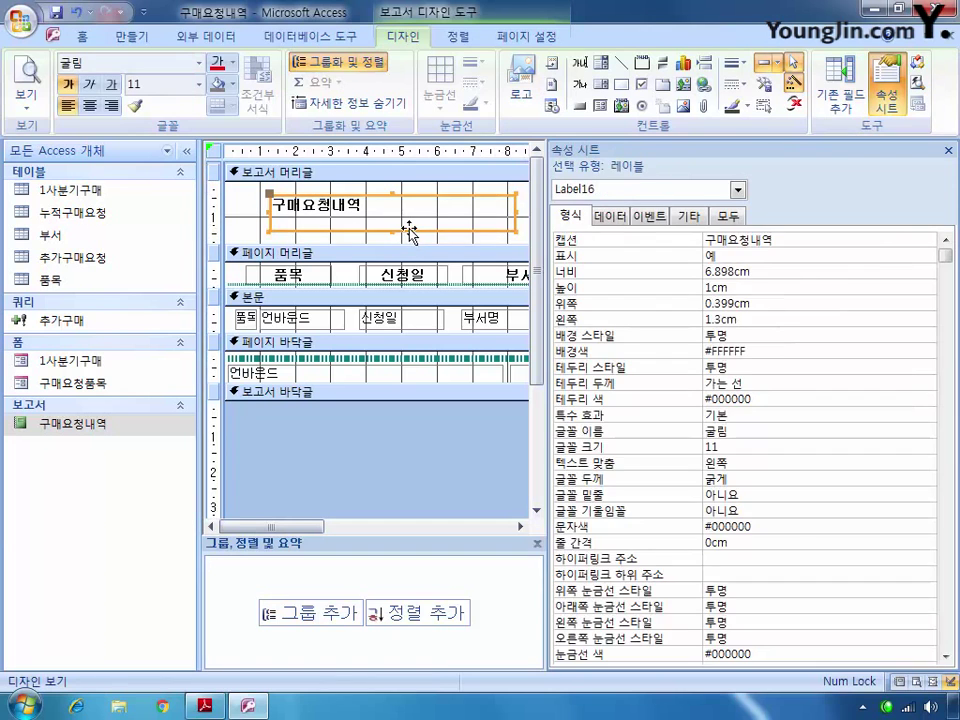
Name the title label in the report header LBL제목
click(728, 215)
click(627, 242)
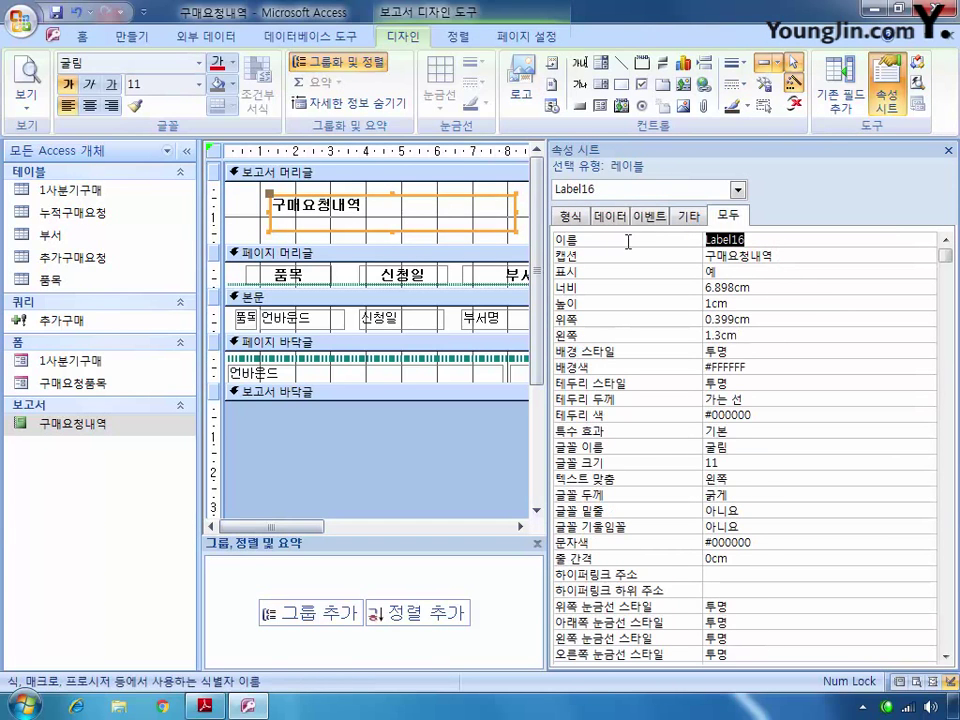
text(LBL제목)
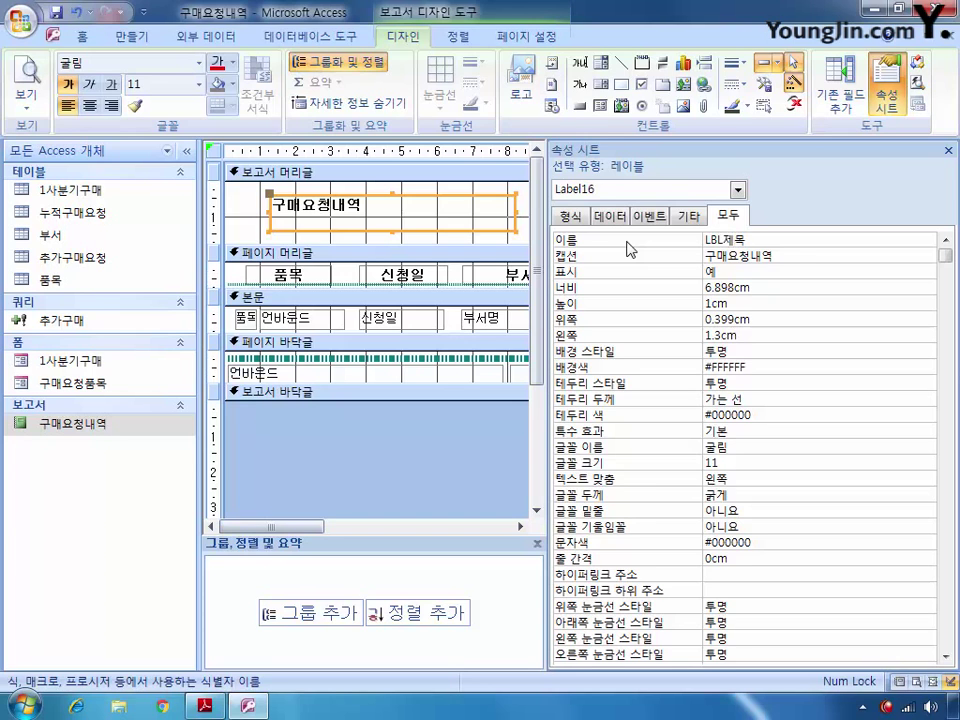
click(800, 255)
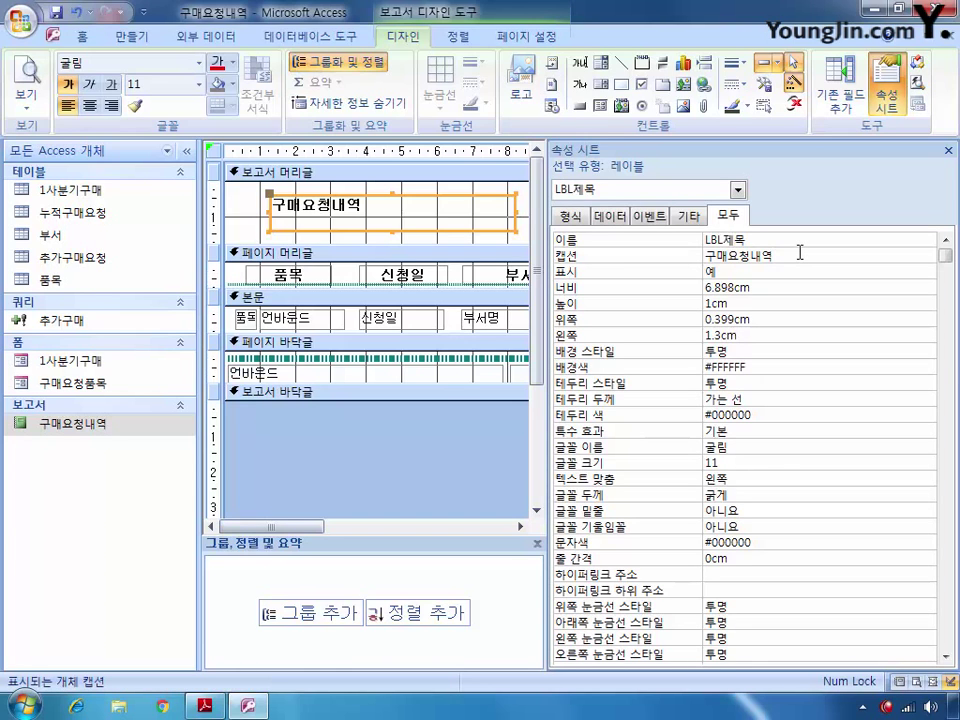
Format the LBL제목 label with the 궁서체 font at size 20 and centre (가운데) its text
click(693, 449)
text(궁서)
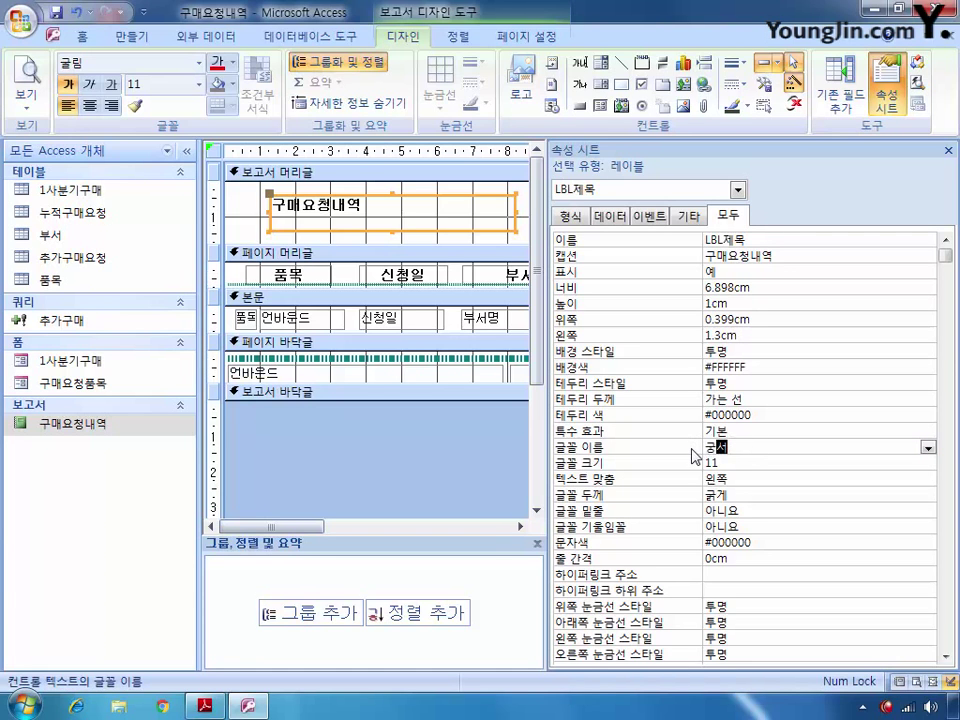
text(체)
key(Return)
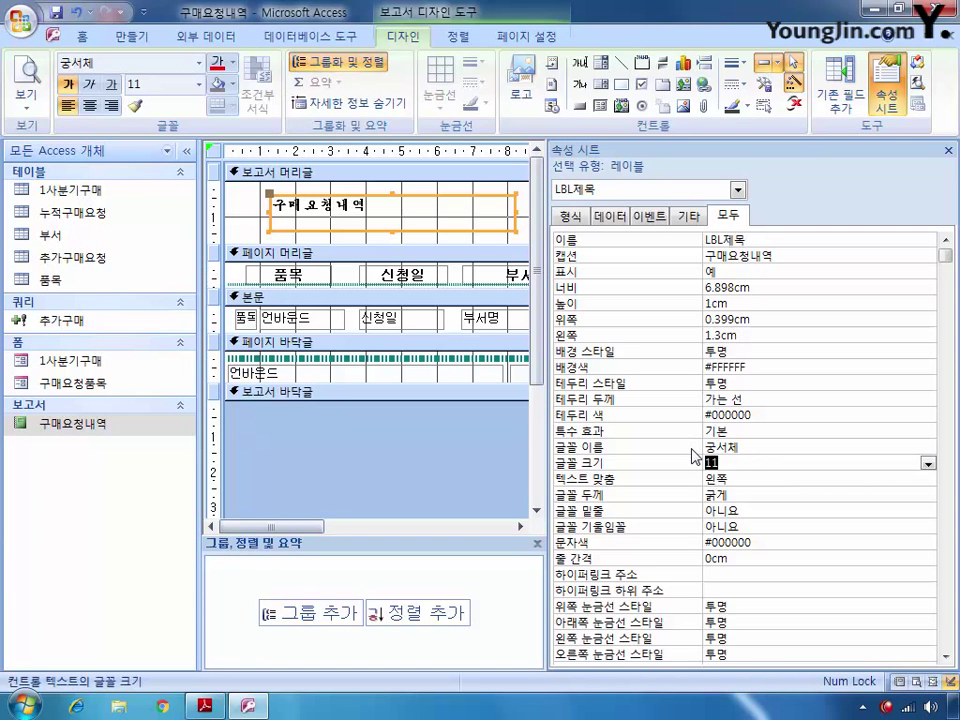
text(20)
key(Return)
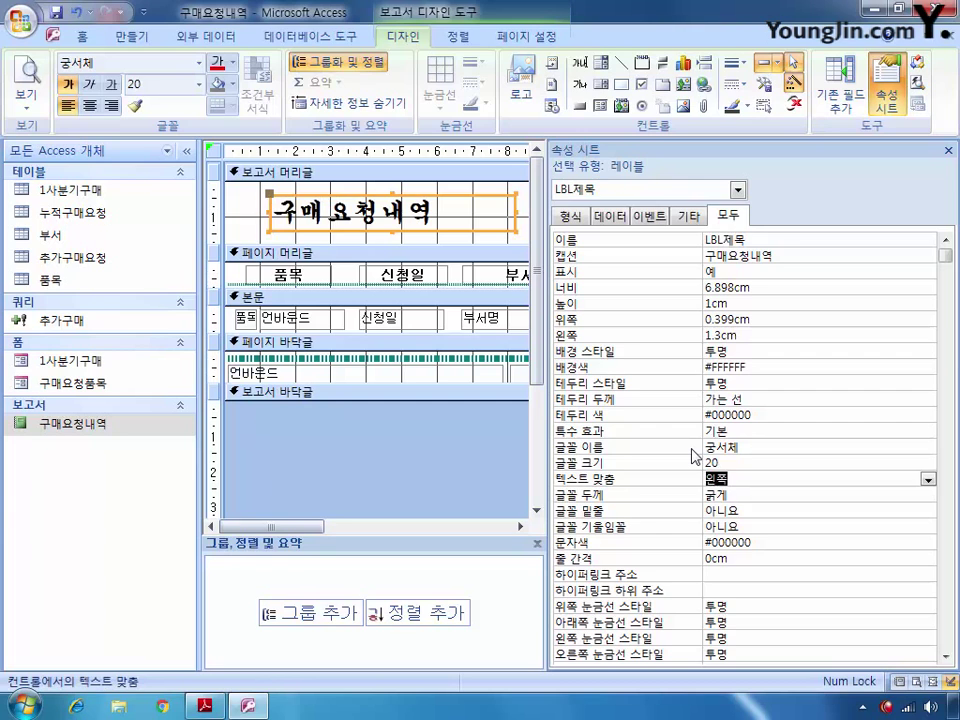
text(가운데)
key(Return)
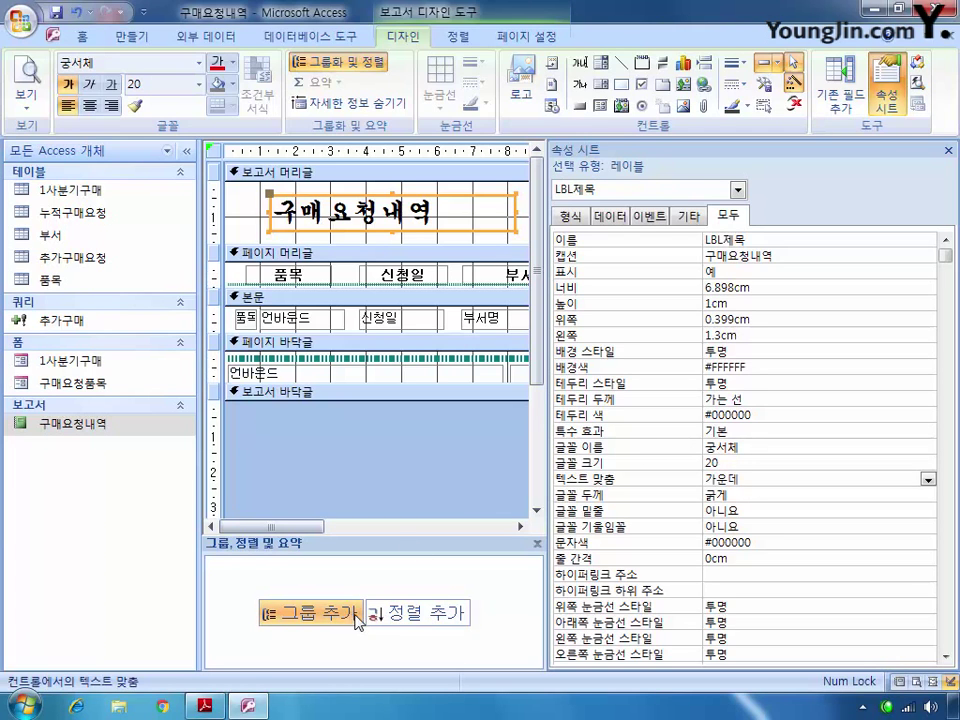
Sort the report by 품목 in ascending order, and within it by 신청일 in descending order
click(398, 614)
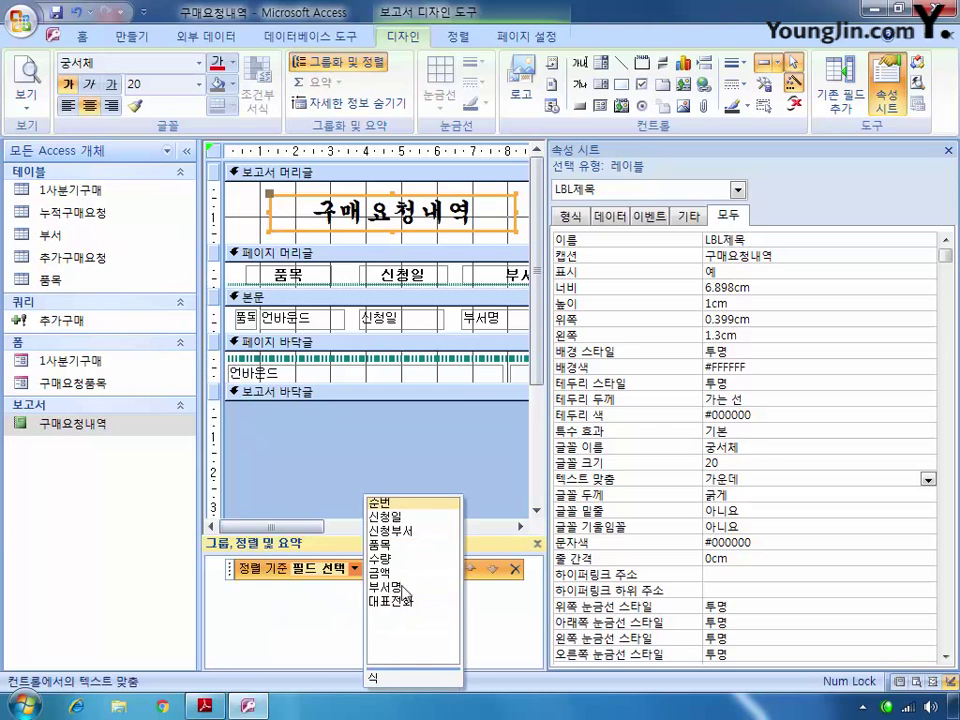
click(385, 545)
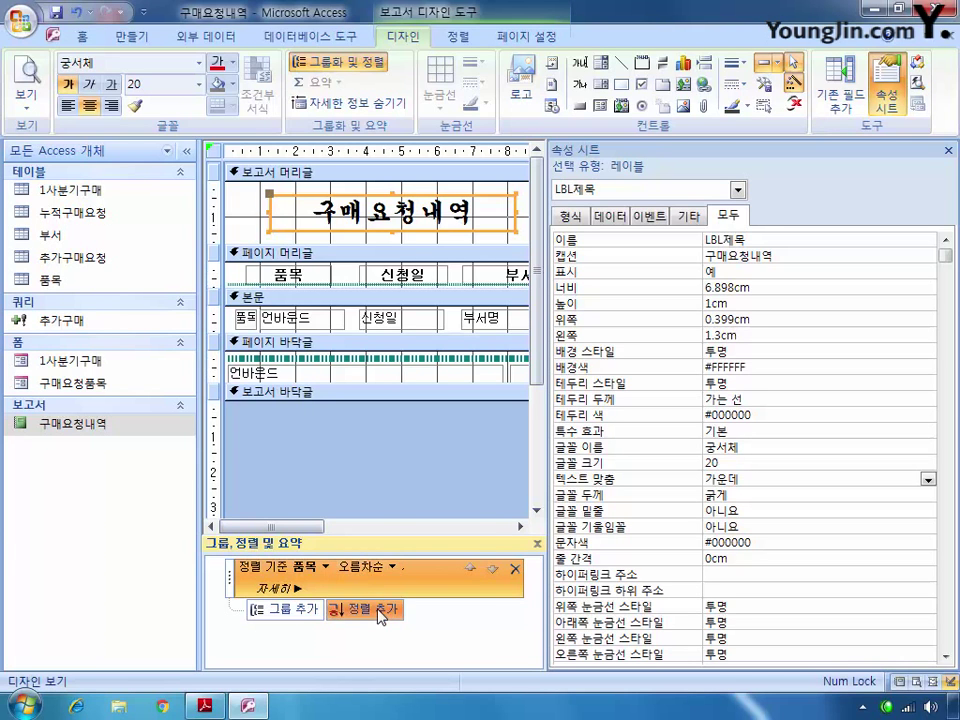
click(383, 609)
click(424, 517)
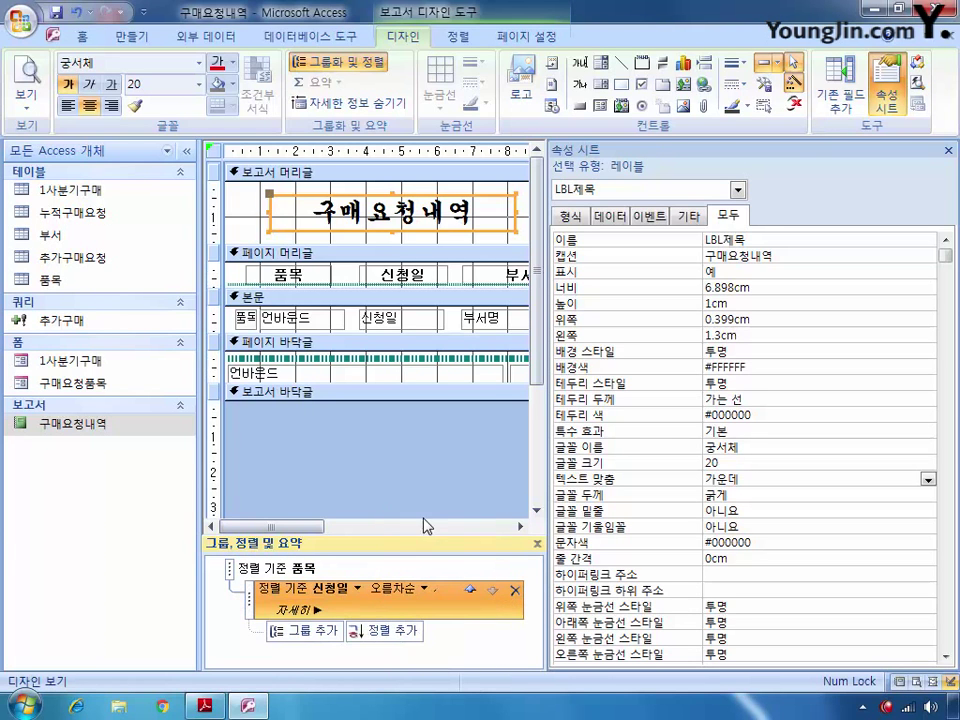
click(425, 589)
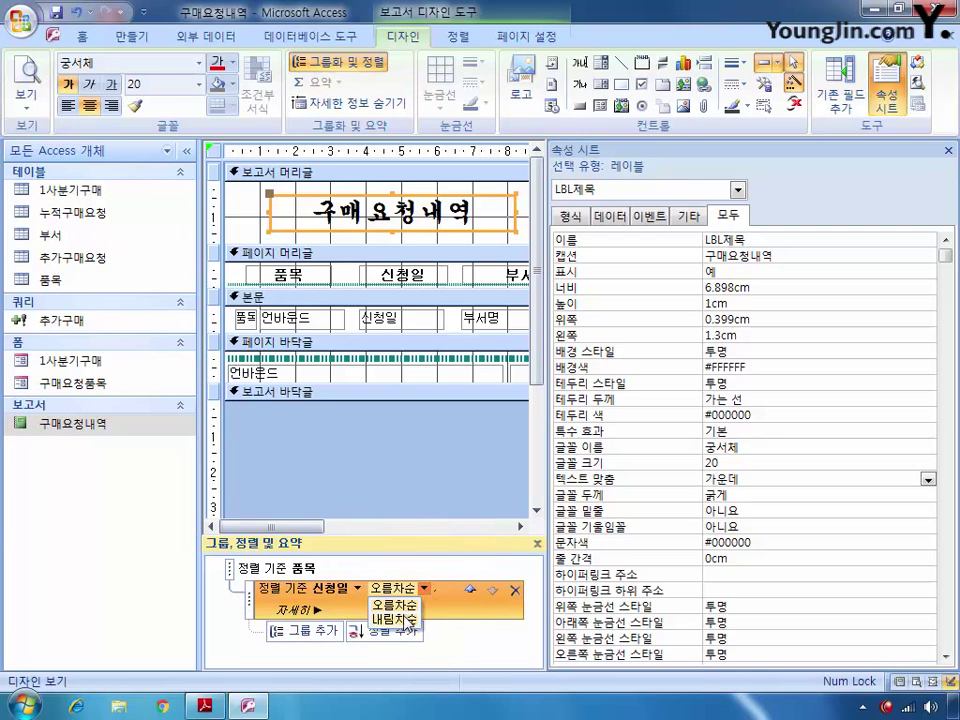
click(405, 622)
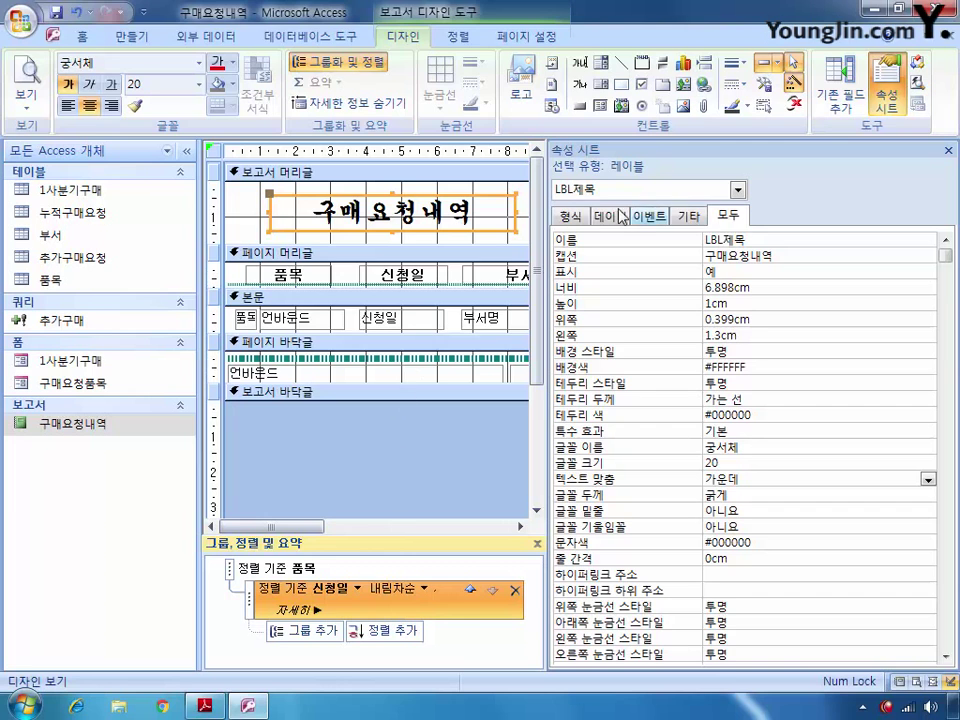
Start the control source of the txt품명 text box as a DLookUp expression with three empty quoted arguments
click(737, 190)
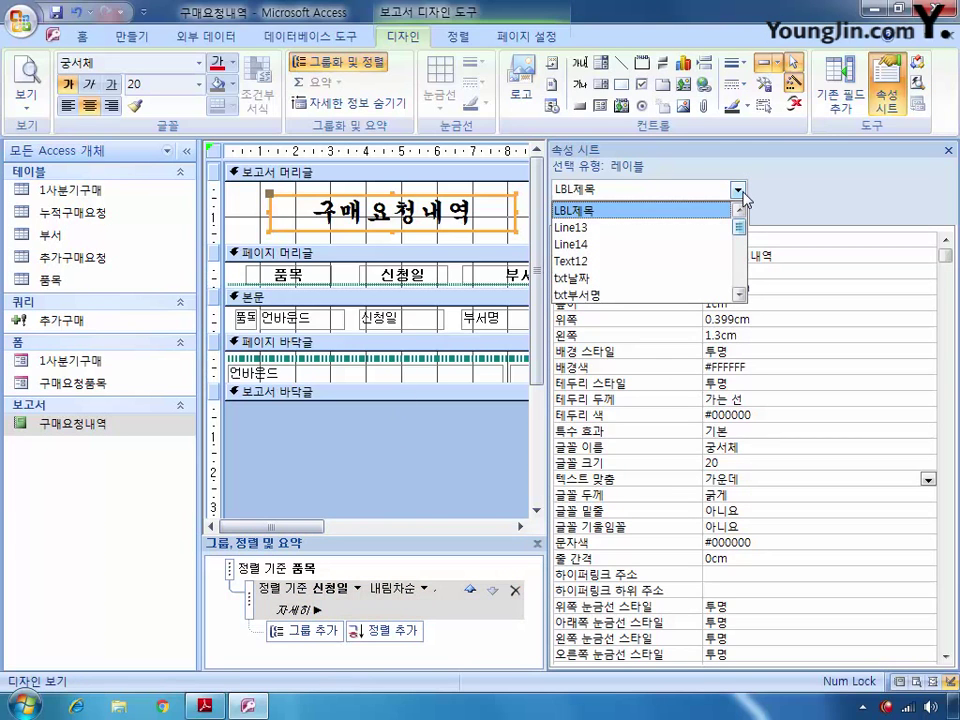
drag(741, 230, 740, 242)
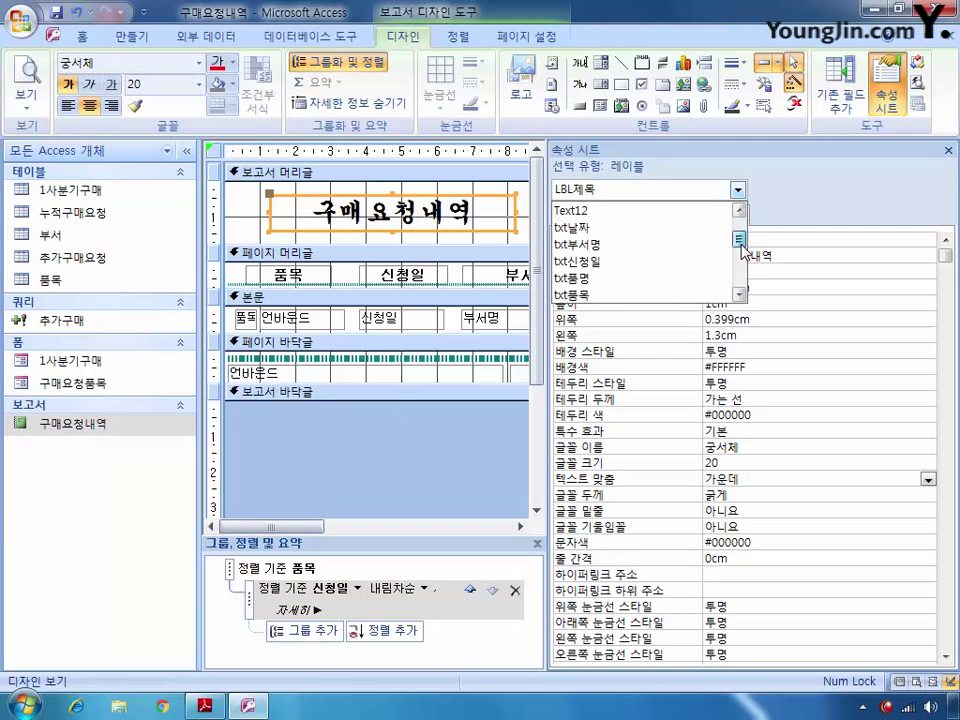
click(658, 282)
click(720, 255)
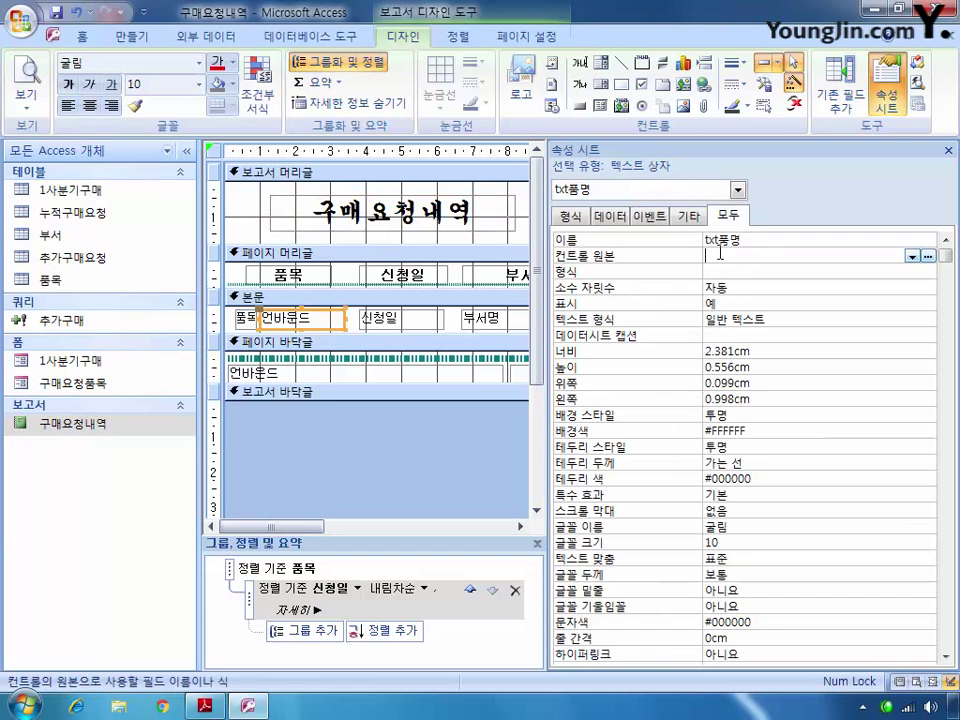
text(=)
key(BackSpace)
text(dlooku)
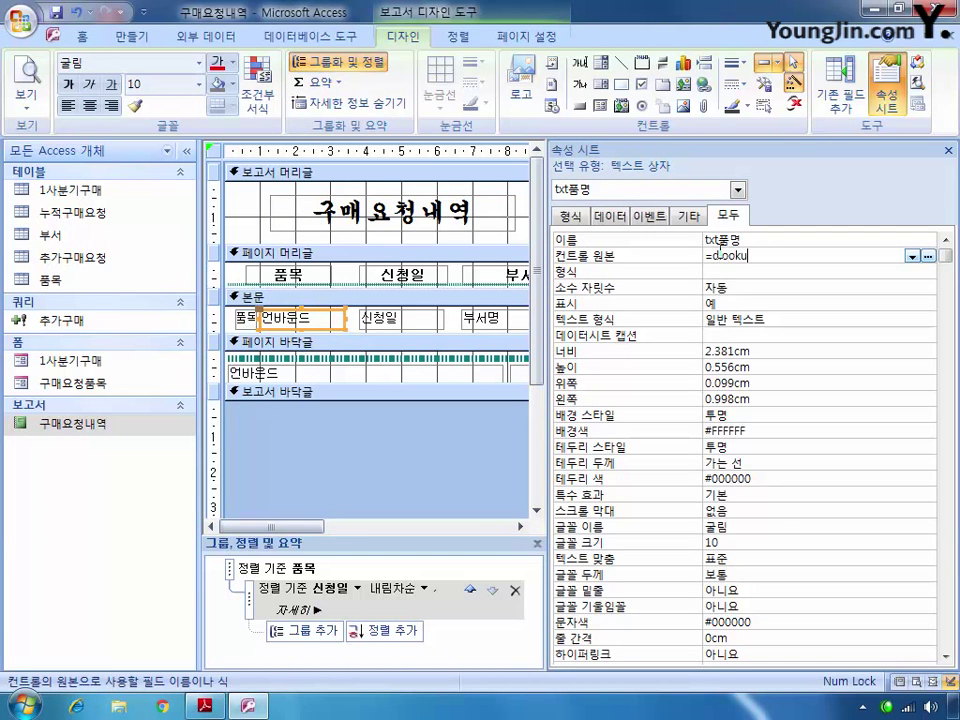
text(p("","",""))
Complete the txt품명 lookup expression as =DLookUp("[품명]","품명","[txt품목]=[번호]")
click(764, 255)
text(품명)
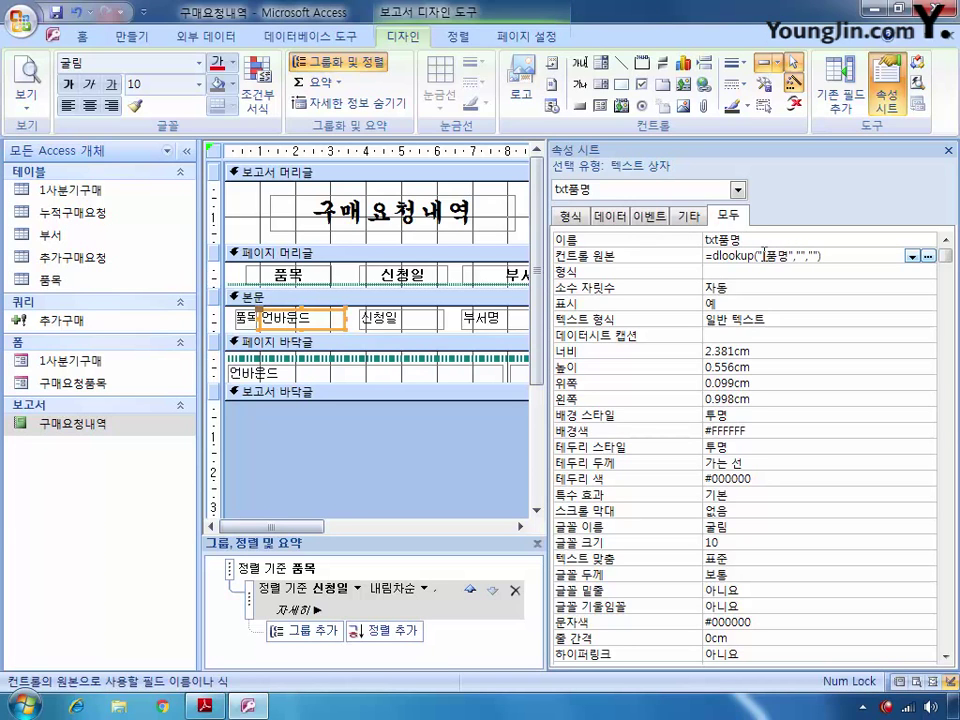
key(Right)
key(Right)
key(Right)
text(품명)
key(Right)
key(Right)
text([txt품명)
key(Right)
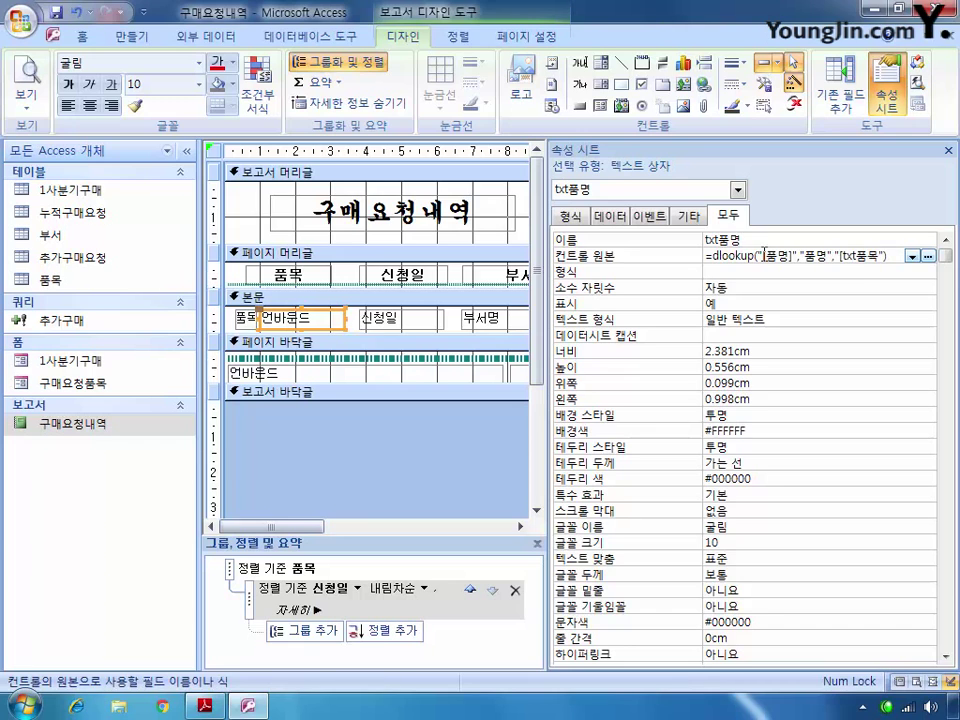
text(]=[번호])
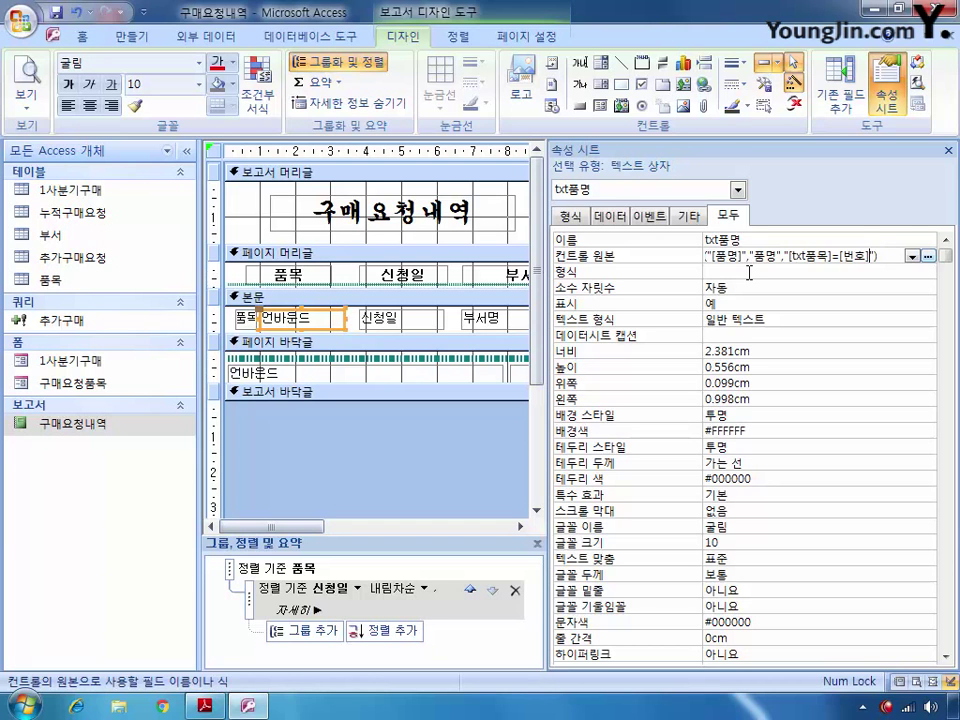
click(749, 272)
Change the control source of the txt부서명 text box to =[부서명] & "(" & [대표전화]
click(737, 189)
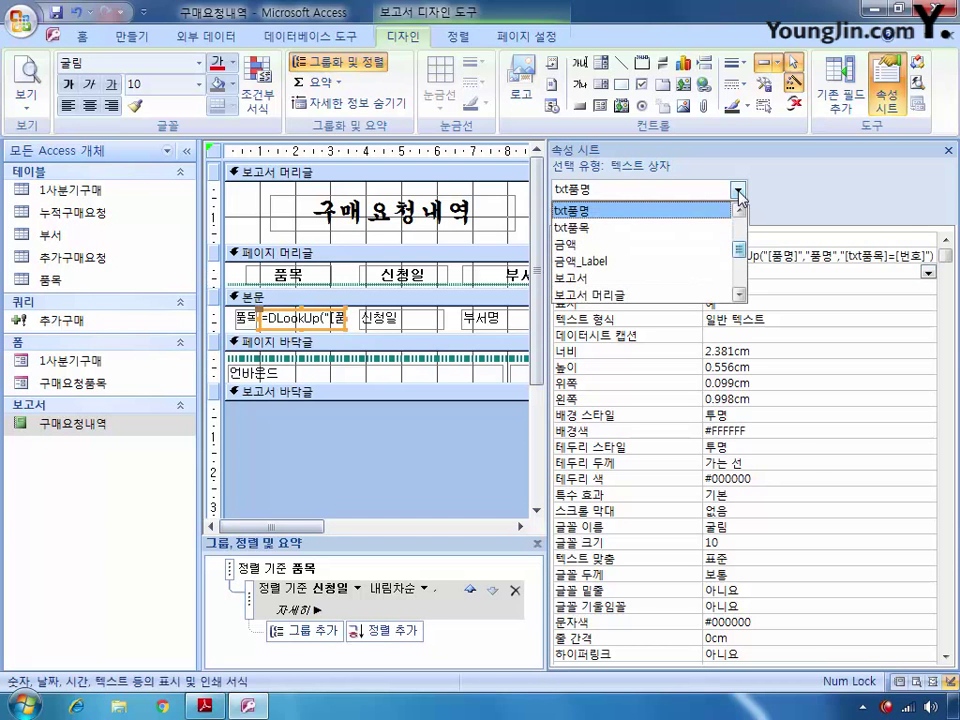
click(740, 210)
click(740, 210)
click(740, 210)
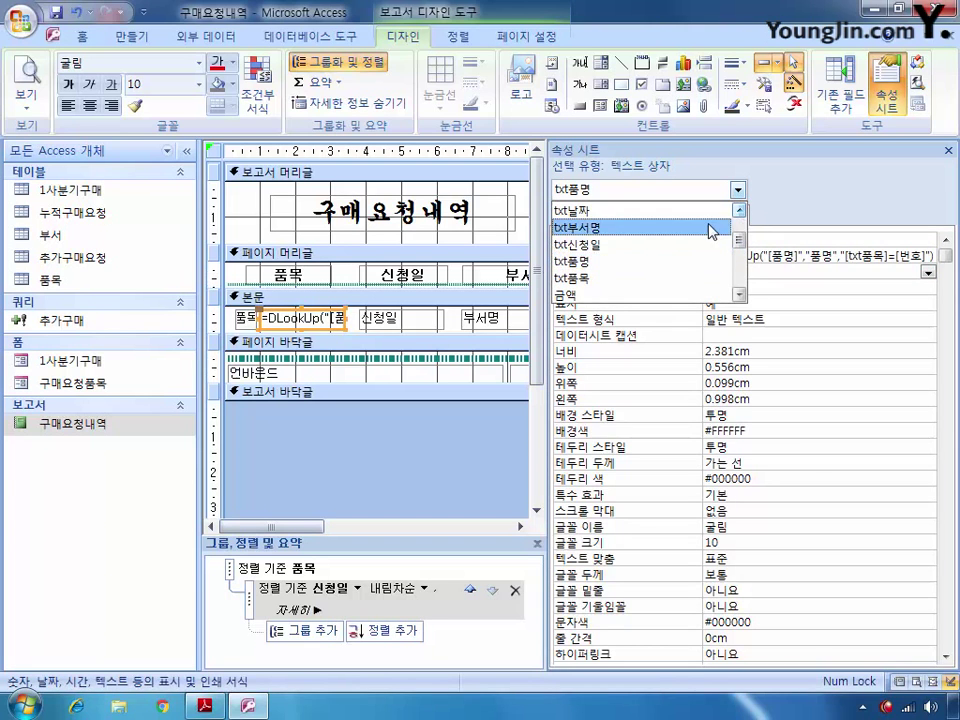
click(712, 231)
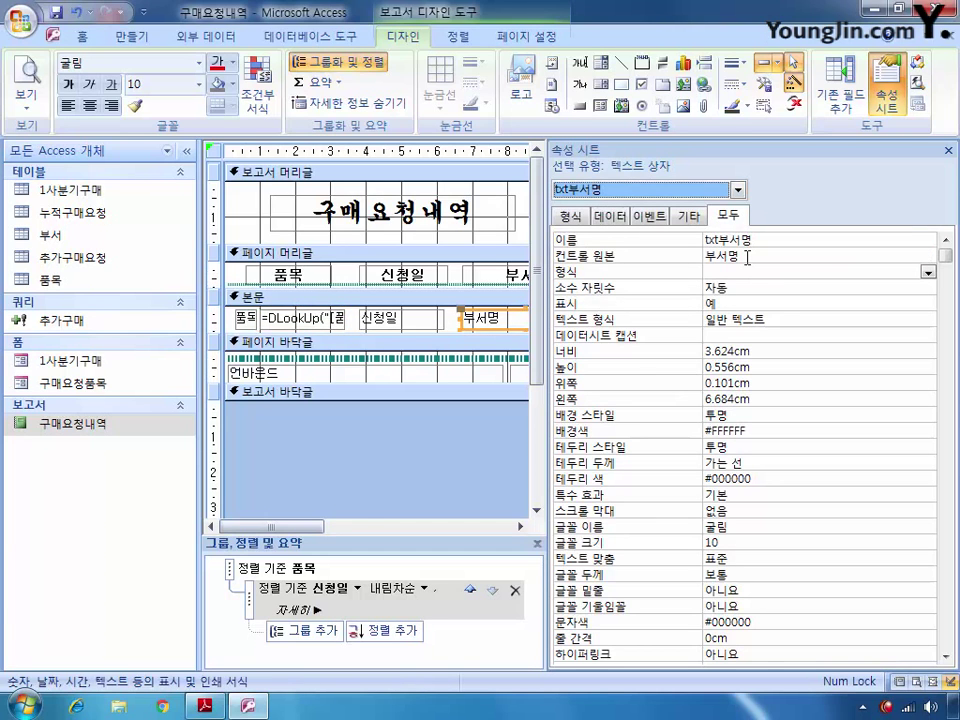
click(747, 257)
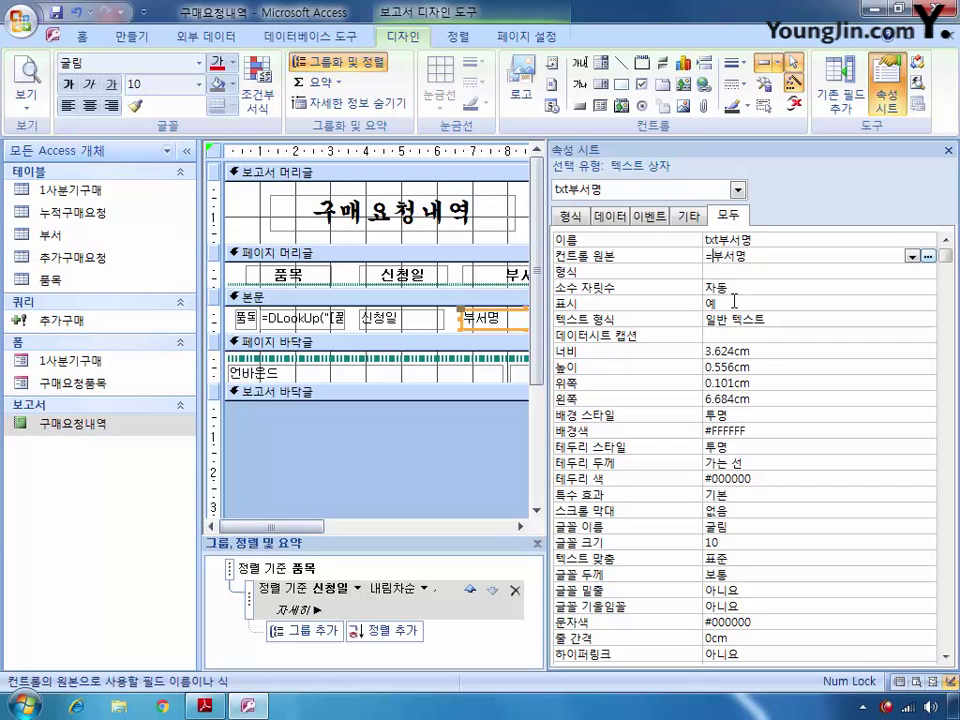
key(Home)
text(=[)
key(End)
text(])
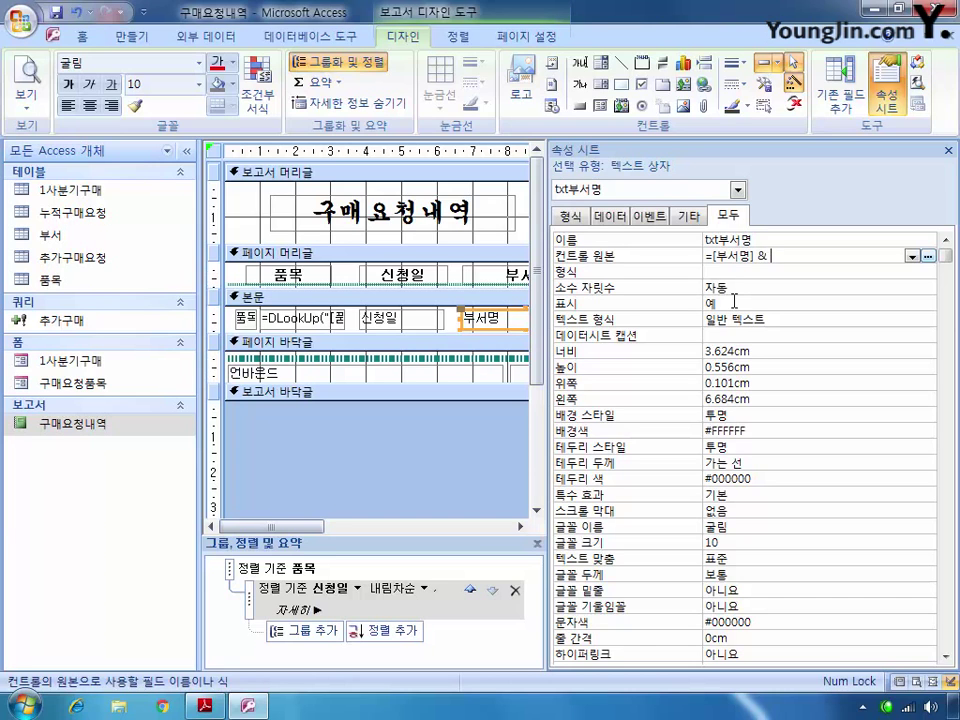
text("(" & [부표전화])
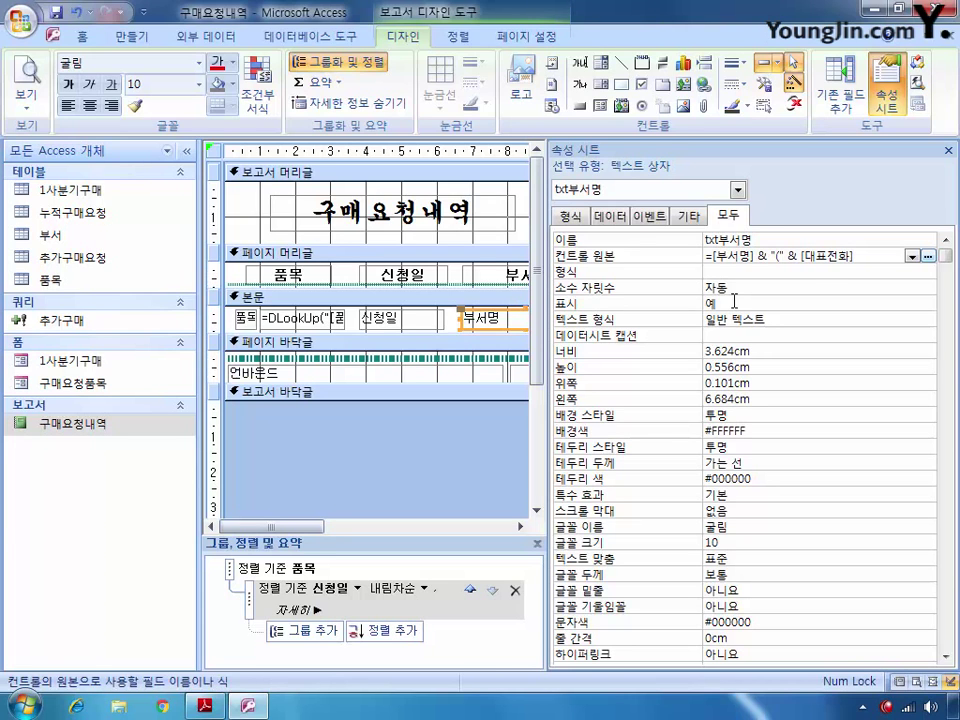
Append & ")" to the txt부서명 expression and insert the ☎ symbol after its opening parenthesis
text( &)
key(Left)
key(Left)
key(Left)
key(Left)
key(Left)
key(Left)
key(Left)
key(Left)
key(Left)
key(Left)
key(Left)
key(Left)
key(Left)
key(Left)
key(Left)
key(Left)
text(ㅁ)
key(Hangul_Hanja)
click(855, 465)
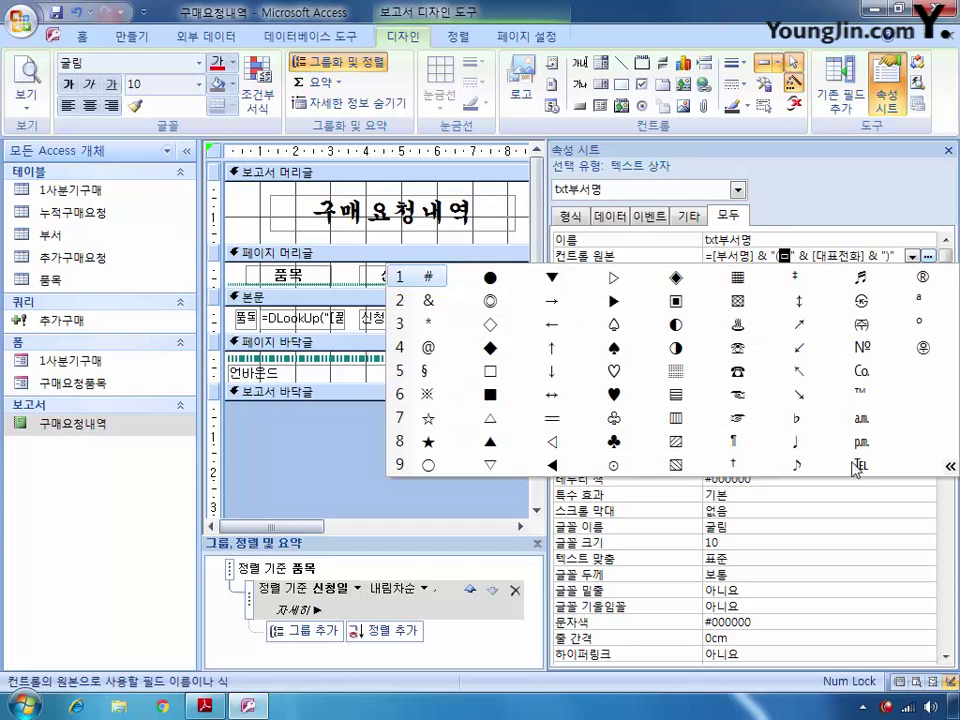
click(738, 370)
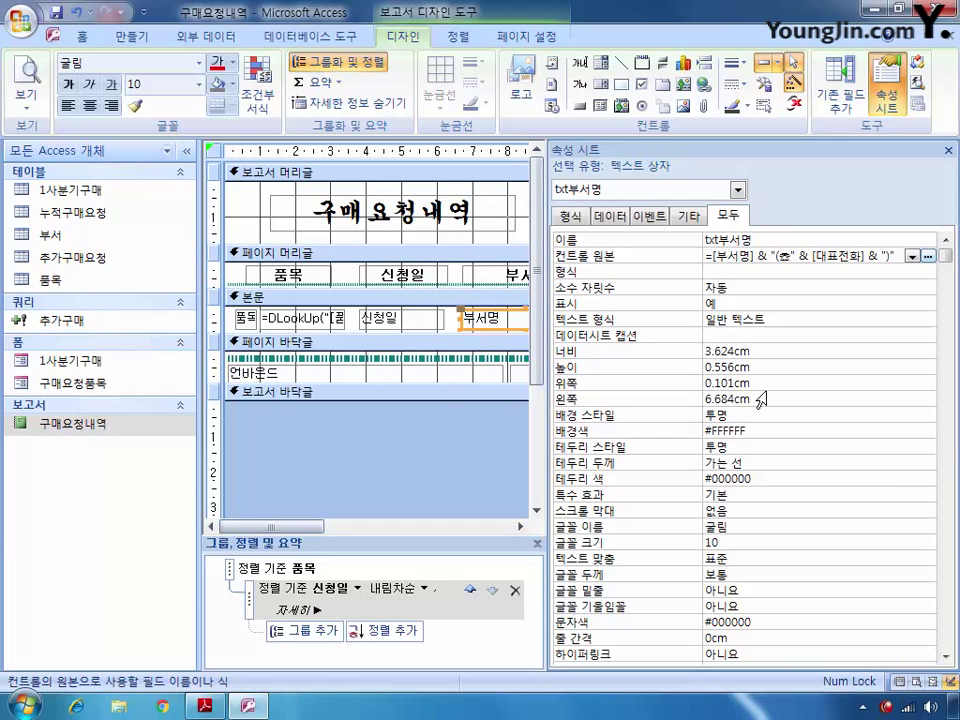
Set the control source of the txt날짜 text box in the page footer to =date()
click(737, 190)
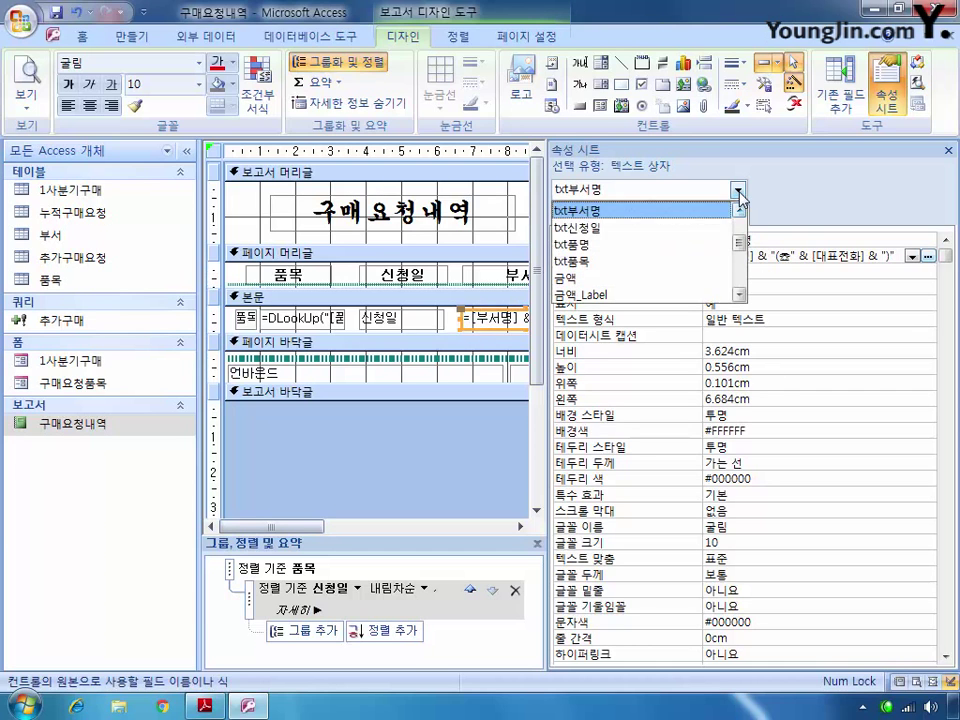
click(739, 210)
click(739, 210)
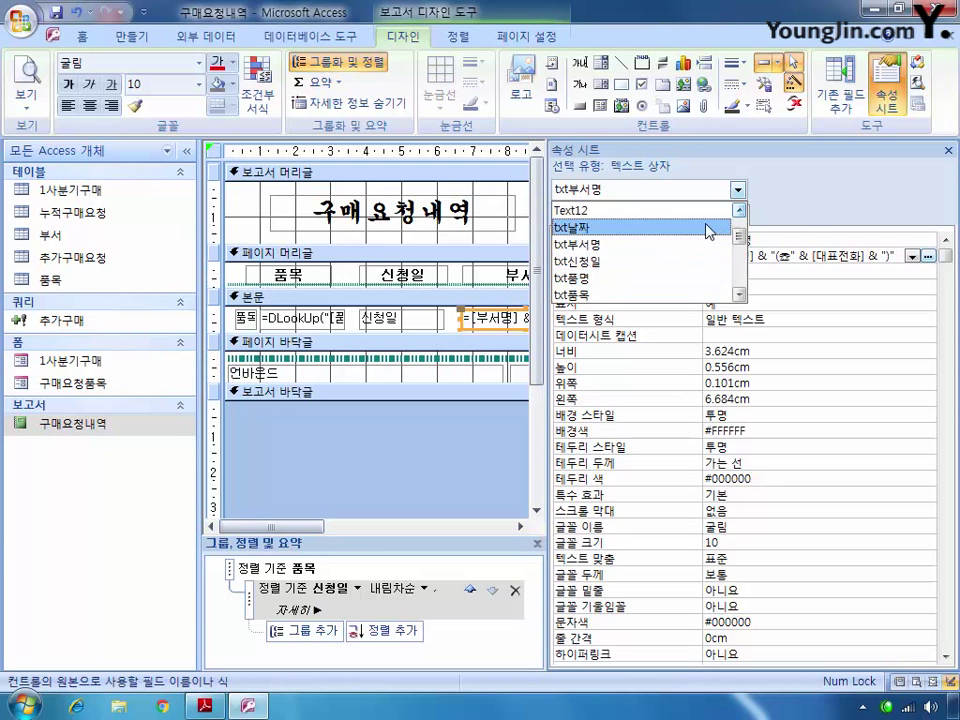
click(708, 229)
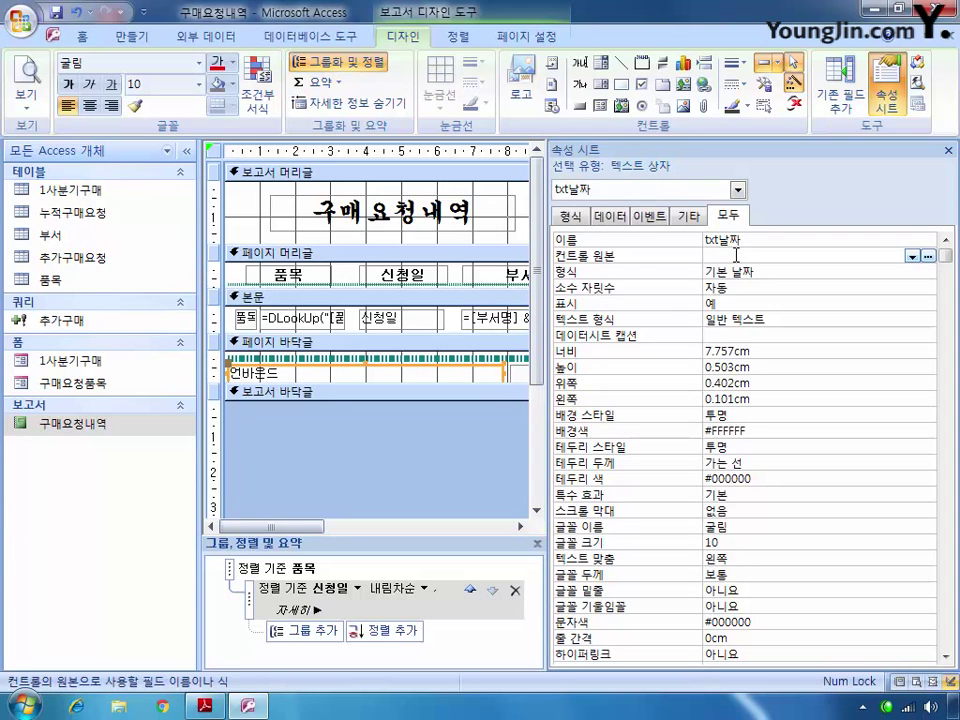
text(=date())
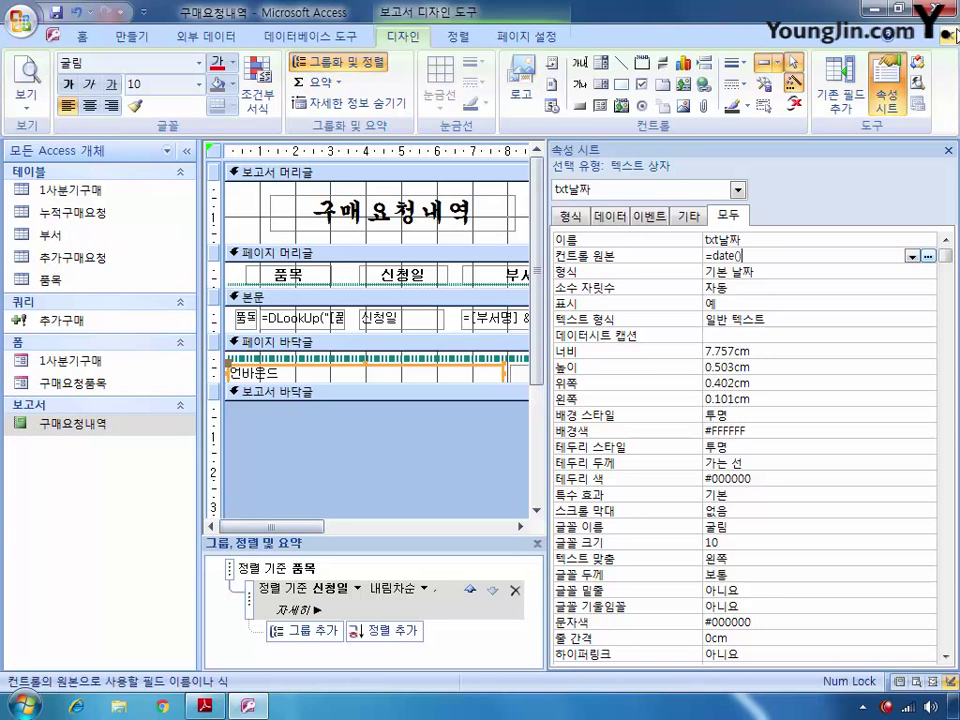
Close the 구매요청내역 report and save its design changes
click(862, 113)
key(ctrl+F4)
click(379, 401)
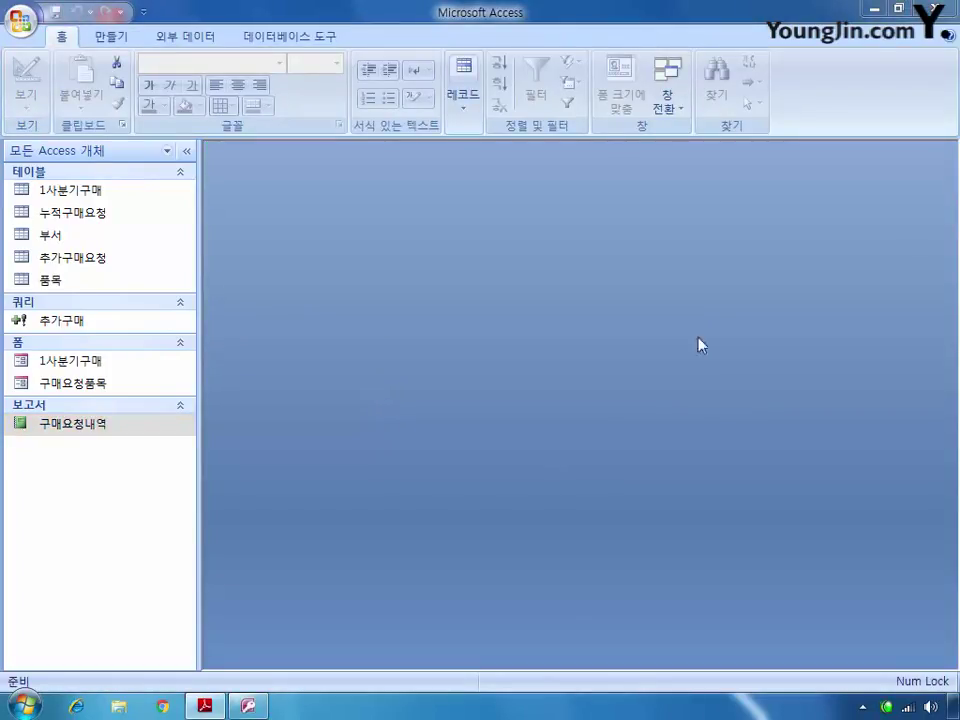
Open the 구매요청품목 form in design view and select the txt품명 text box
click(80, 386)
right_click(80, 386)
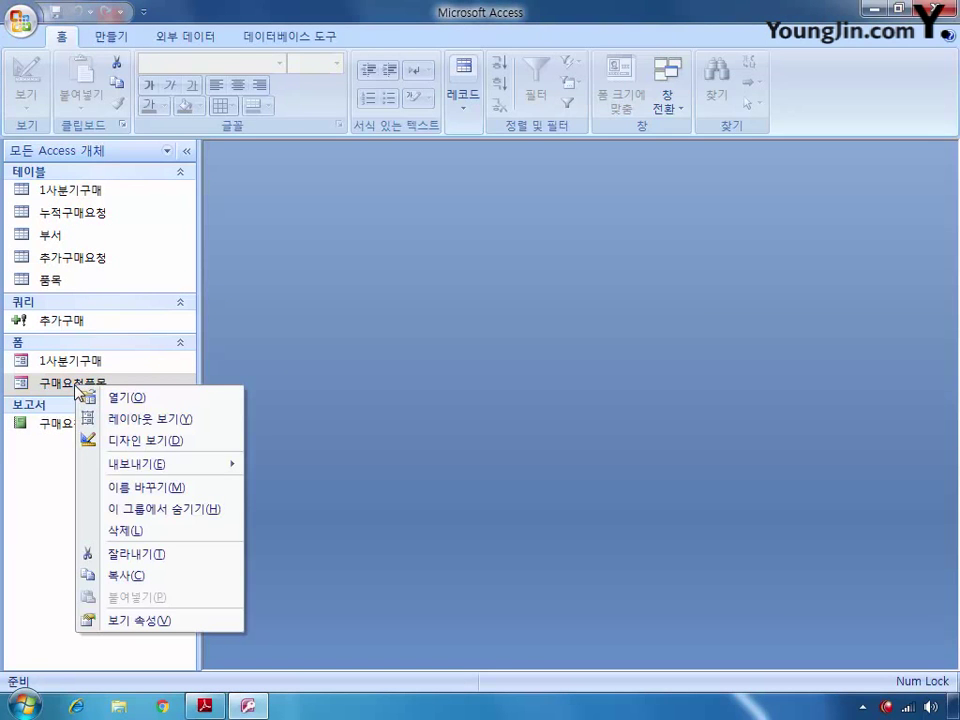
click(143, 441)
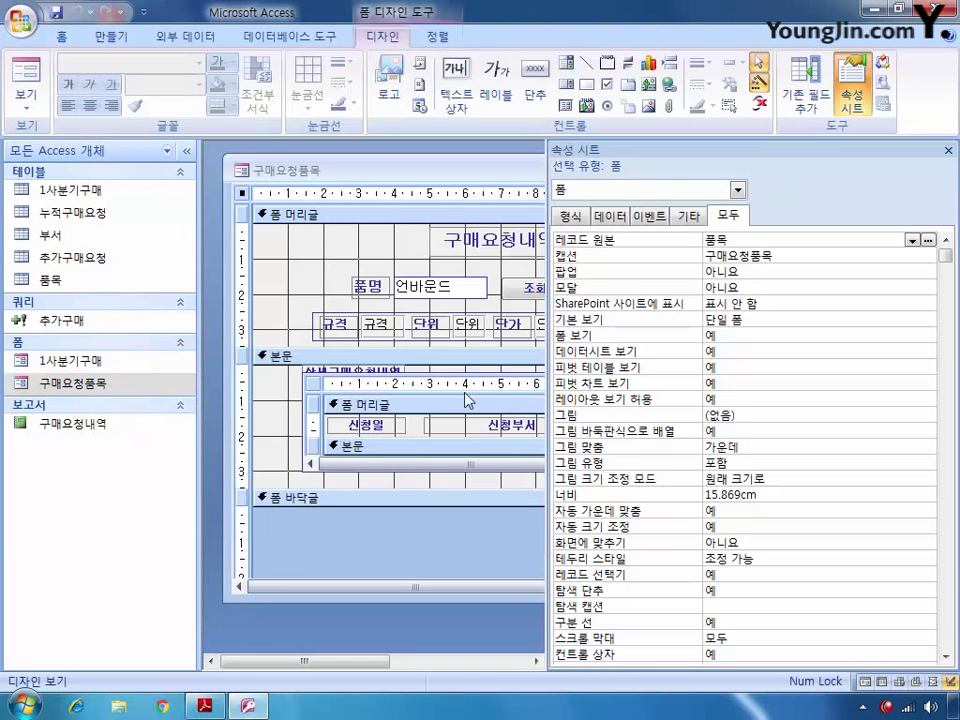
click(737, 190)
click(741, 211)
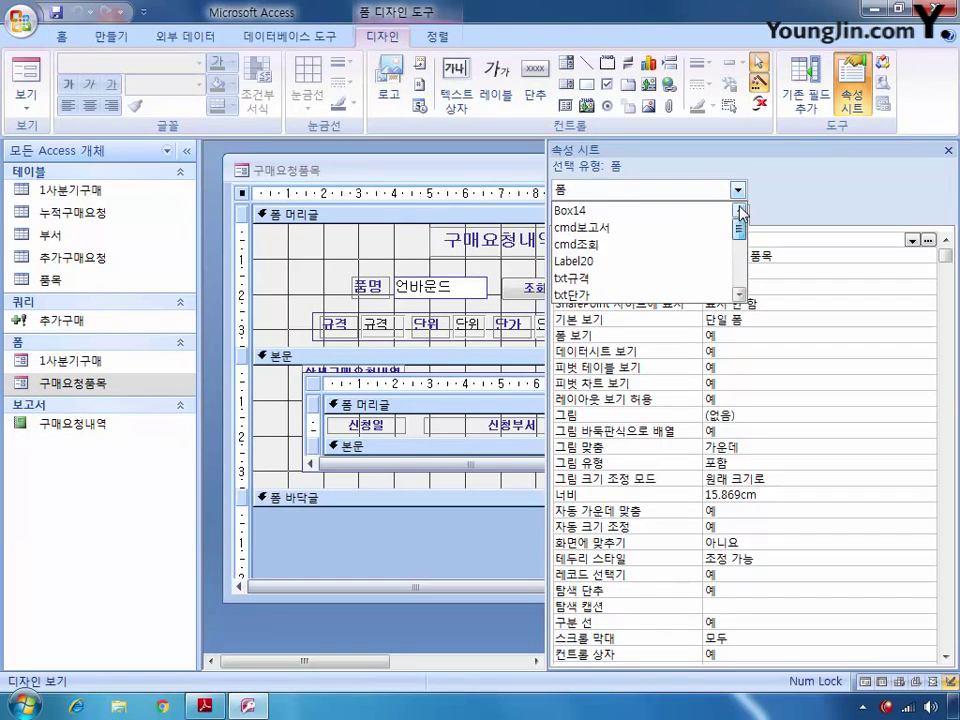
scroll(739, 240, down, 4)
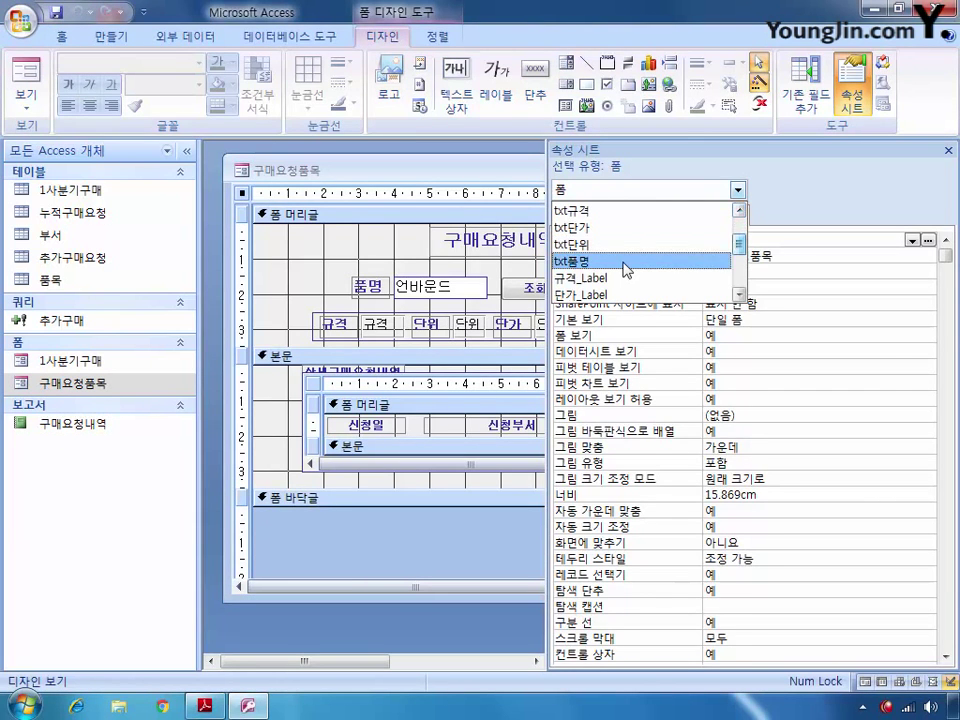
click(626, 262)
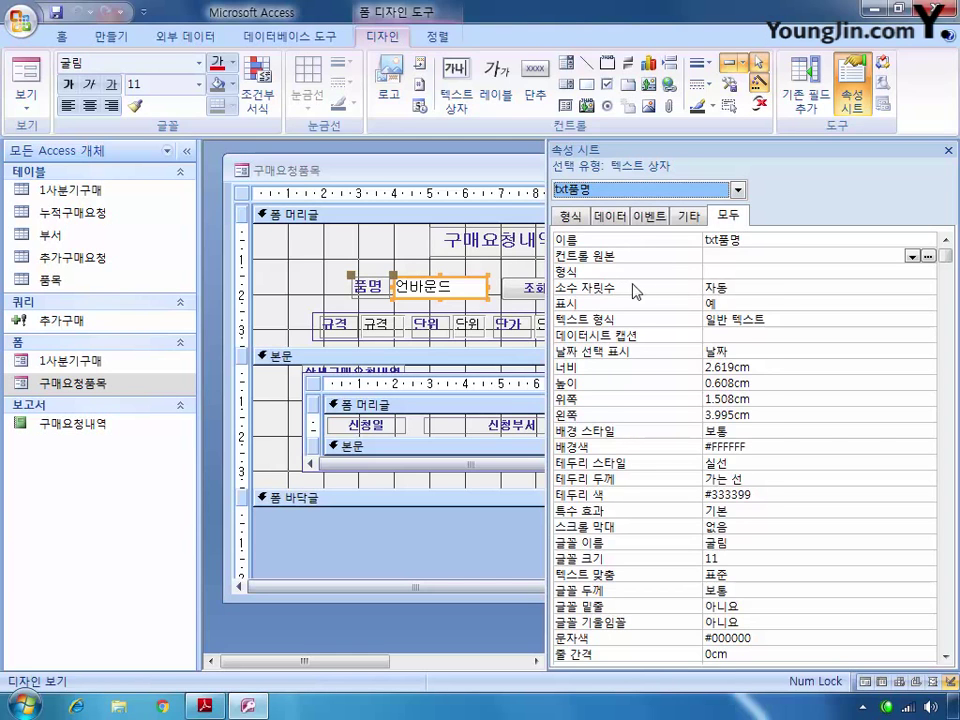
Create an event procedure for the On Click event of the txt품명 text box
click(649, 216)
click(786, 238)
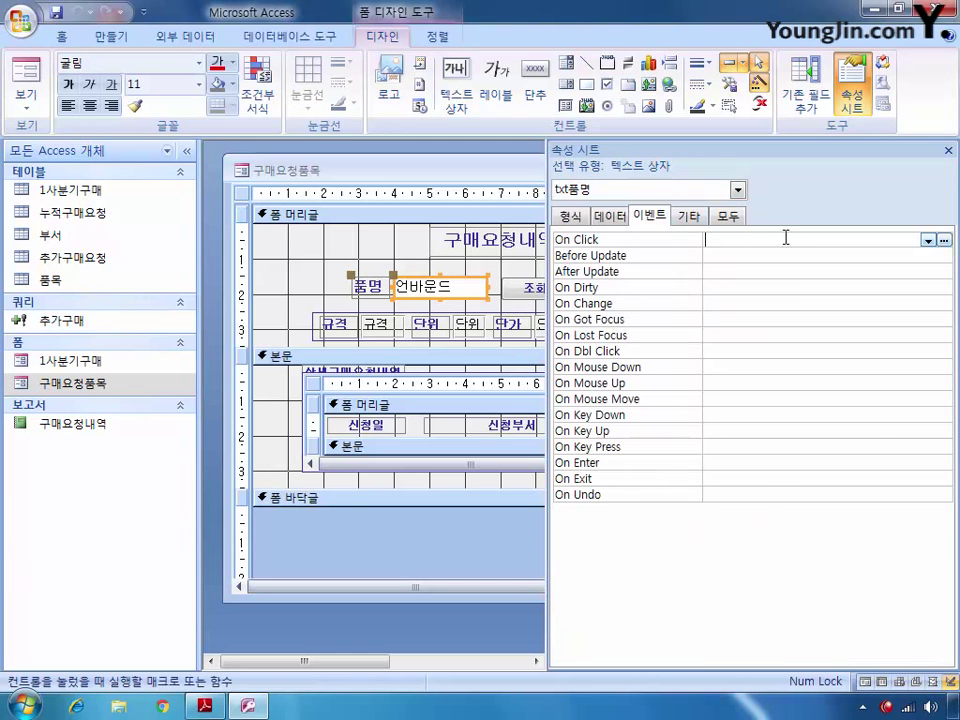
click(928, 240)
click(884, 254)
click(944, 240)
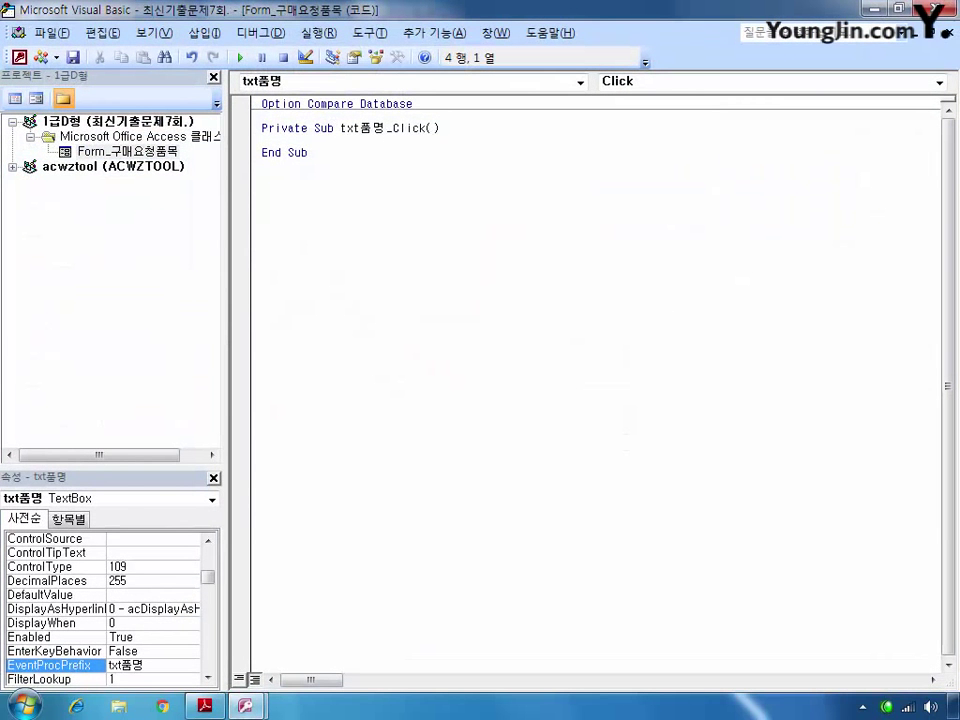
Begin a DoCmd.ApplyFilter statement in the txt품명_Click procedure, leaving its filter name argument empty
text(docmd.)
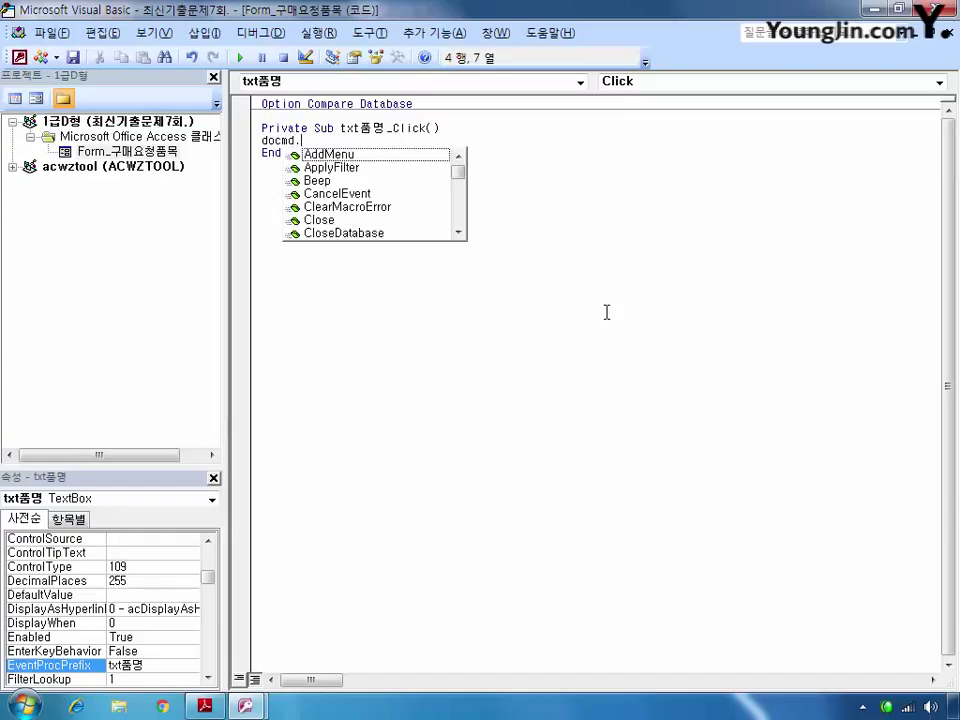
key(Down)
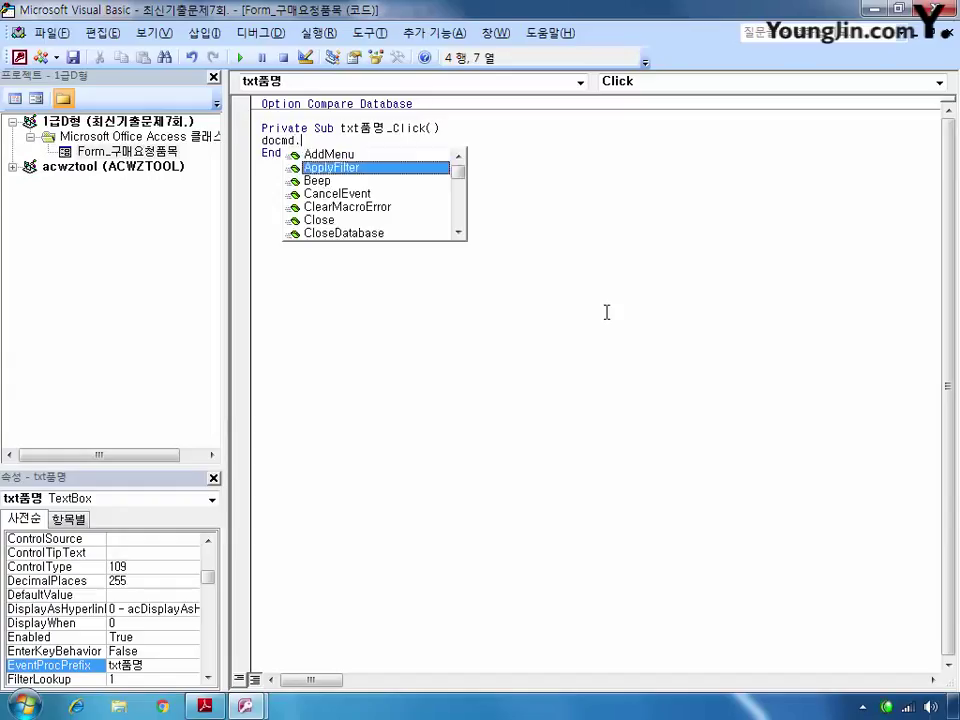
key(Tab)
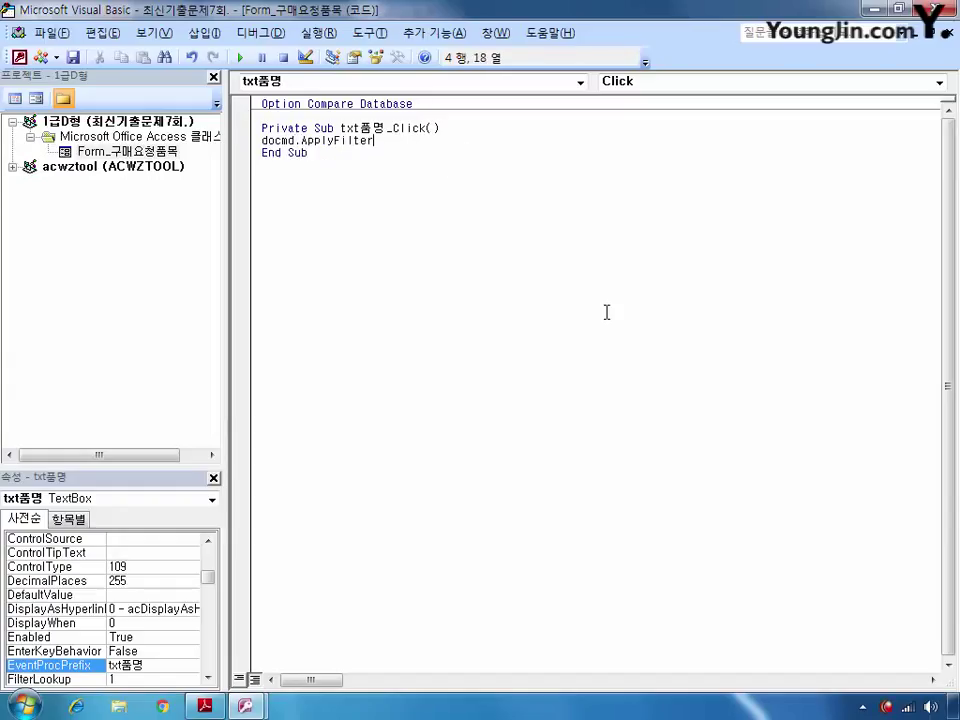
text(,)
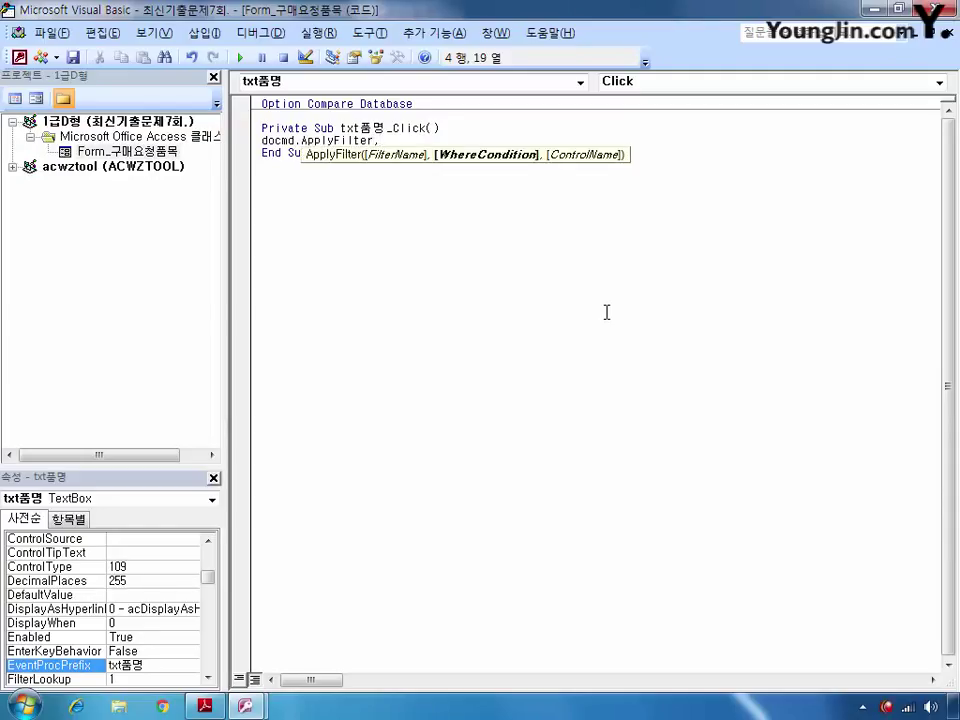
Enter "품명 like '*" & txt품명 & "*'" as the ApplyFilter where condition and close the code editor
text( "품명 like)
text(& ㅅㅌㅅ)
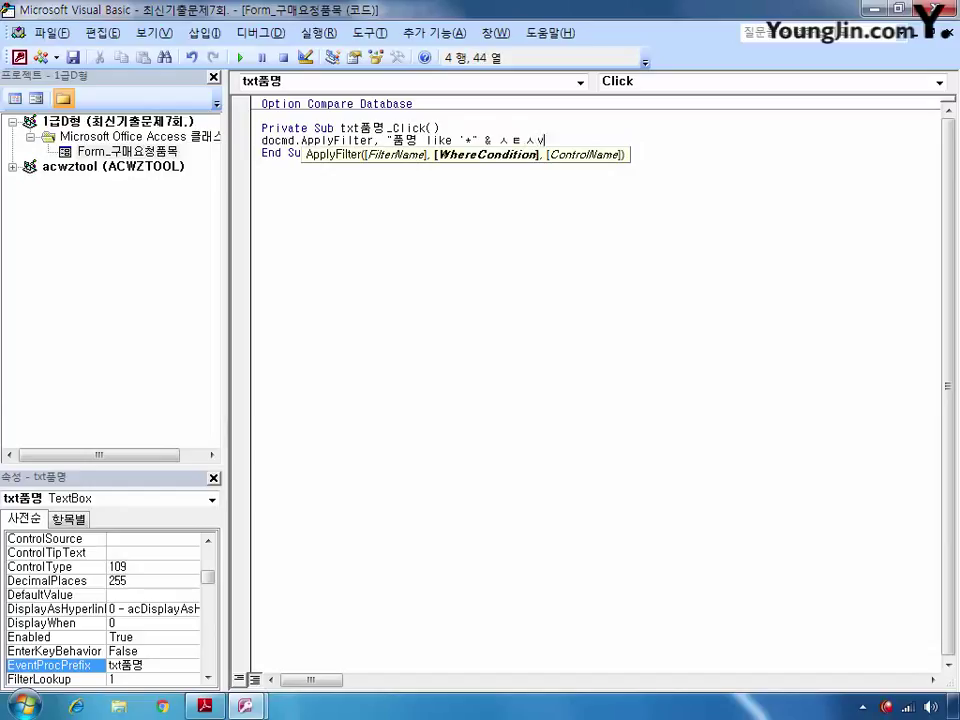
key(BackSpace)
key(BackSpace)
key(BackSpace)
key(BackSpace)
text(ㅅㅌㅅ)
key(BackSpace)
key(BackSpace)
key(BackSpace)
key(Hangul)
text(txt)
key(Hangul)
text(품명 &)
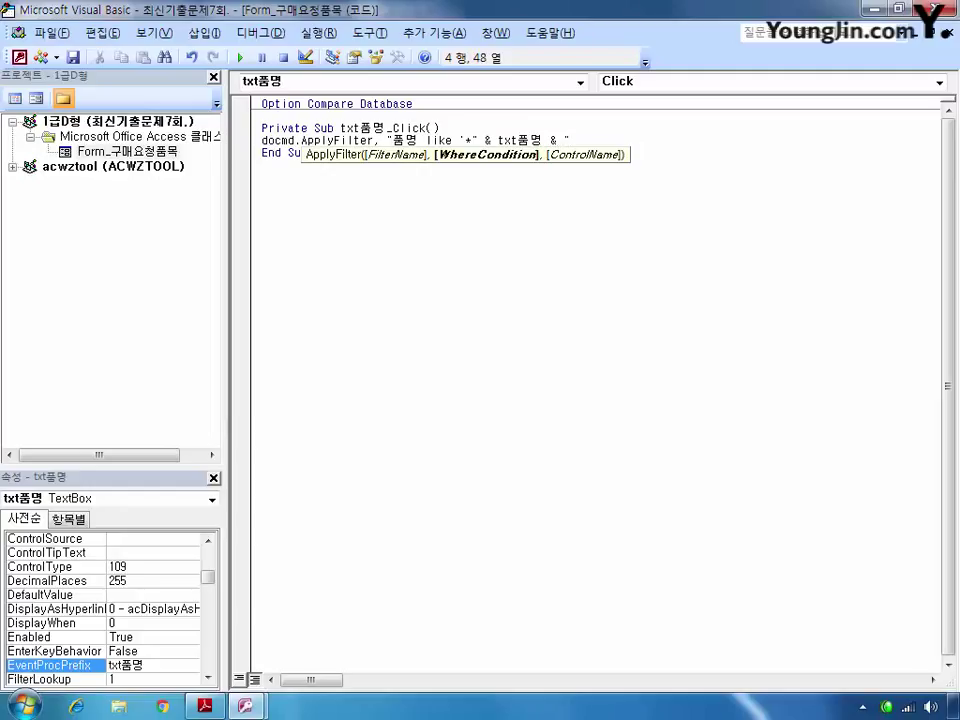
text( "*'")
click(628, 392)
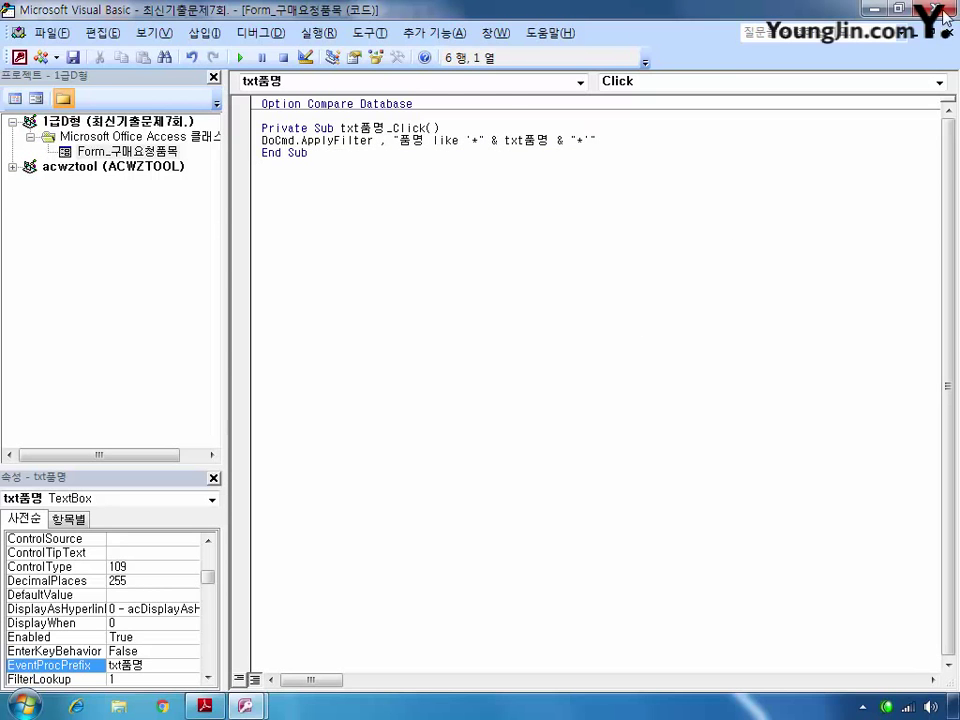
click(943, 10)
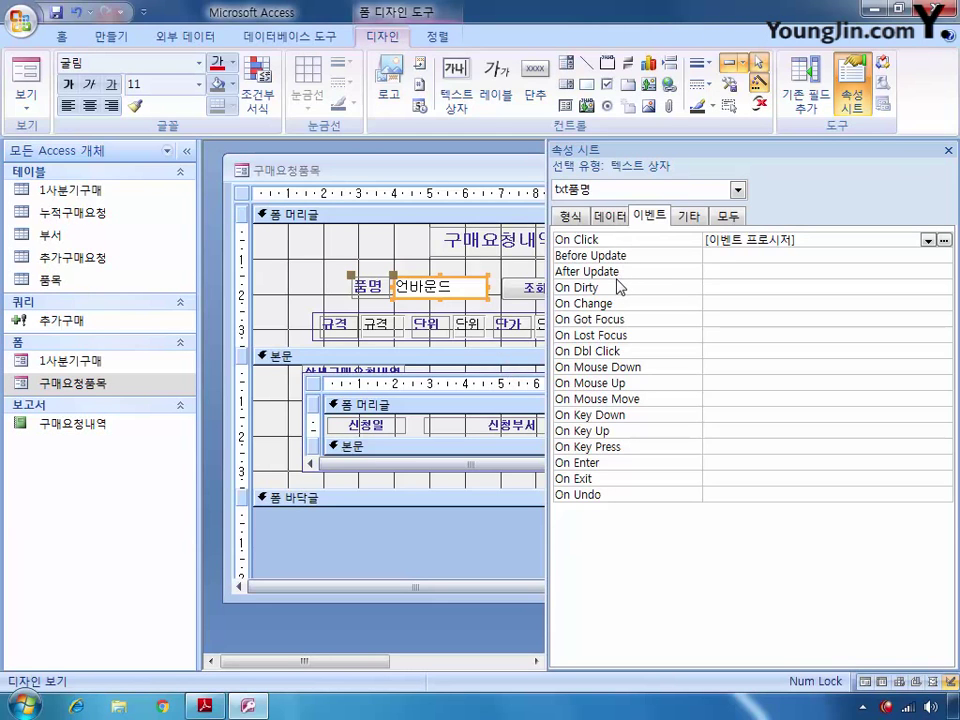
click(737, 190)
mouse_move(740, 260)
mouse_down()
mouse_move(740, 222)
mouse_move(740, 280)
mouse_up()
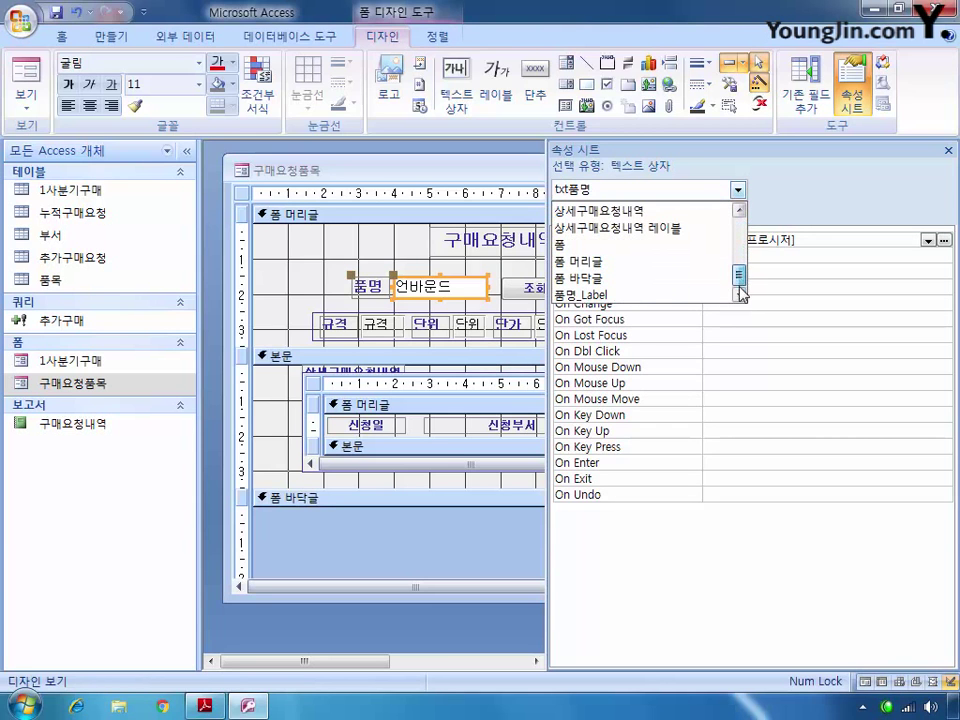
click(305, 250)
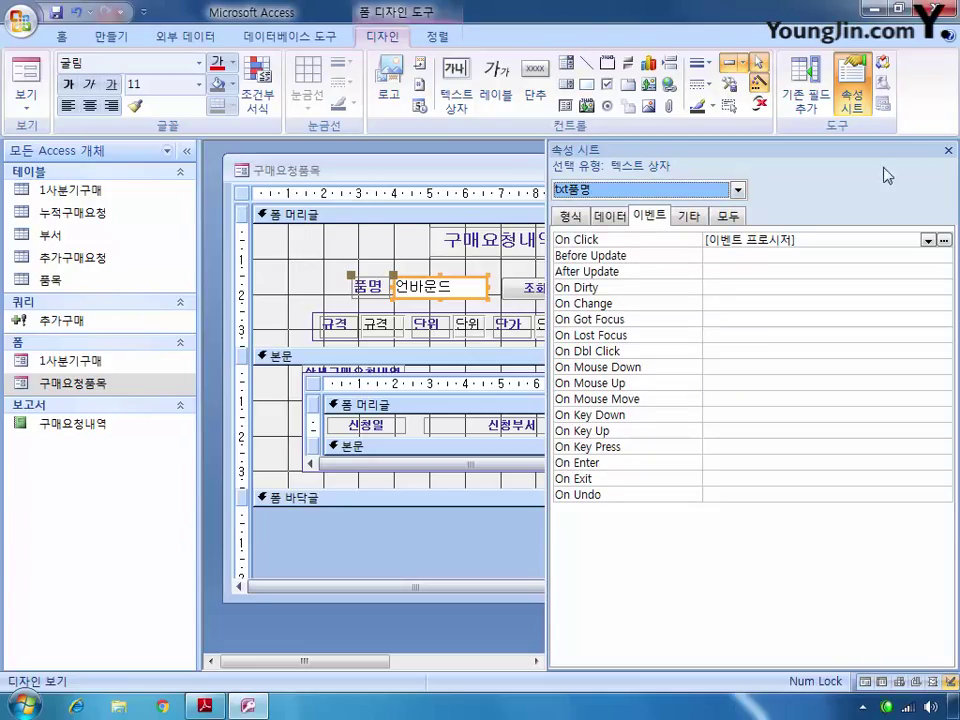
Start the macro builder for the On Click event of the 3월내역보기 button in the form header
click(948, 150)
click(632, 292)
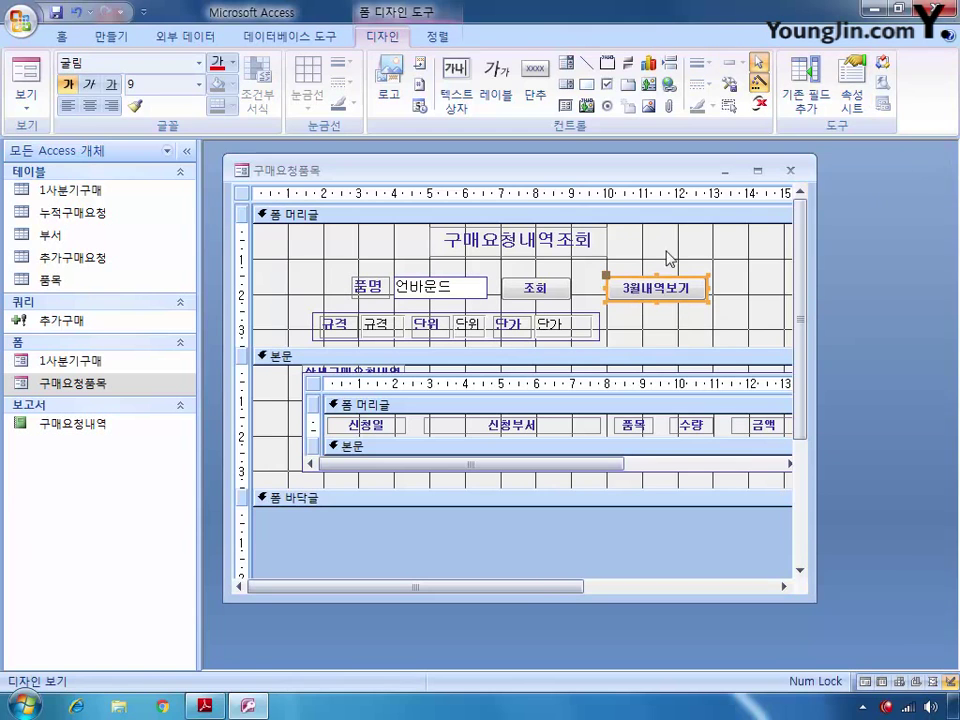
click(851, 88)
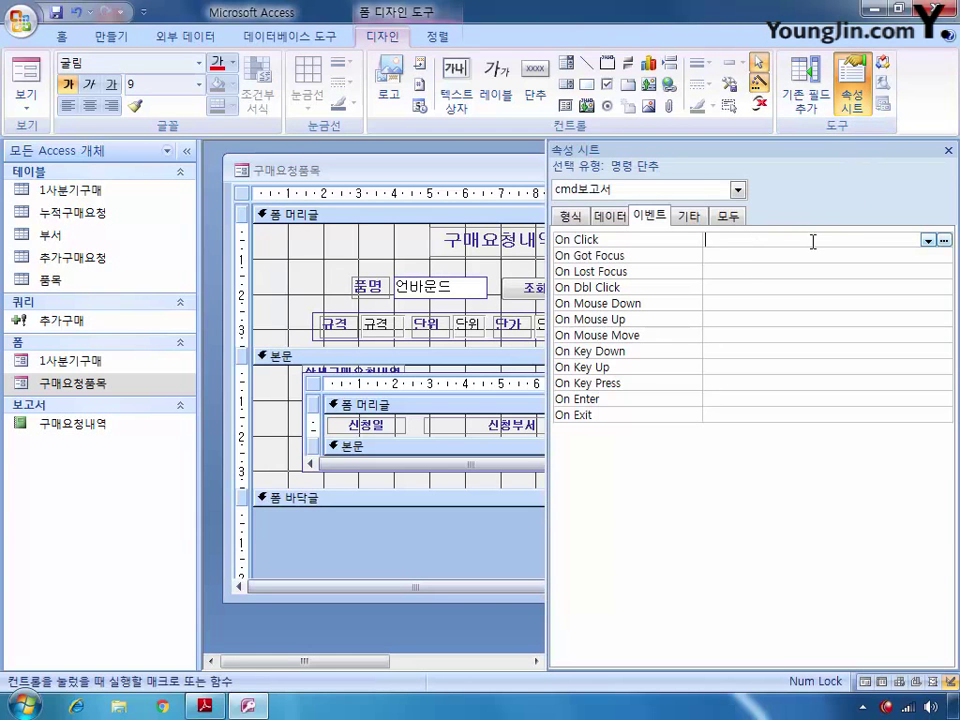
click(943, 240)
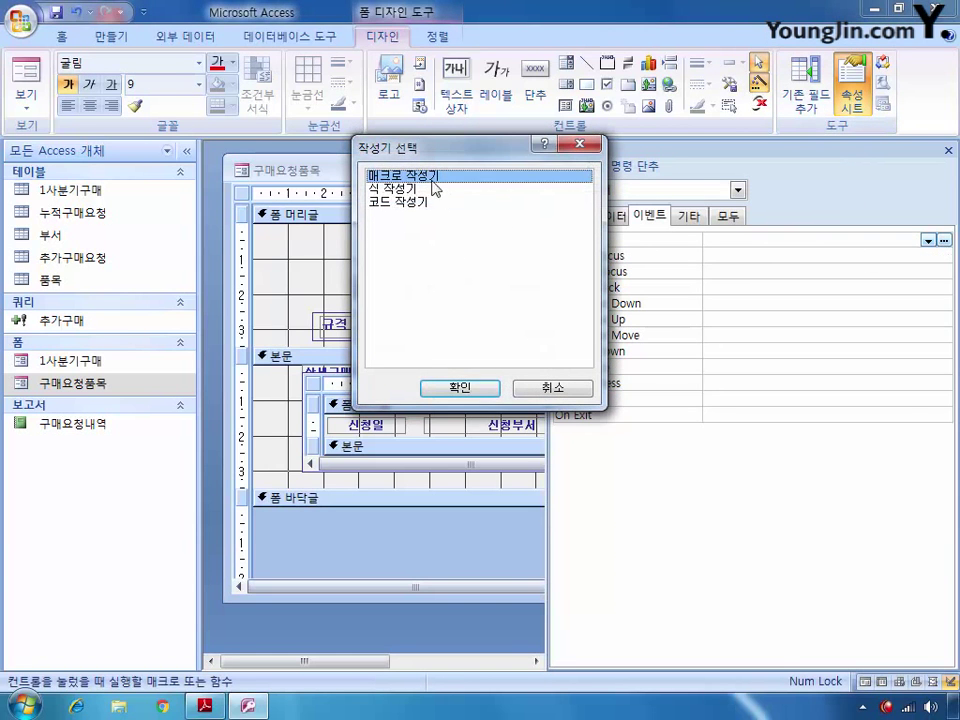
click(460, 388)
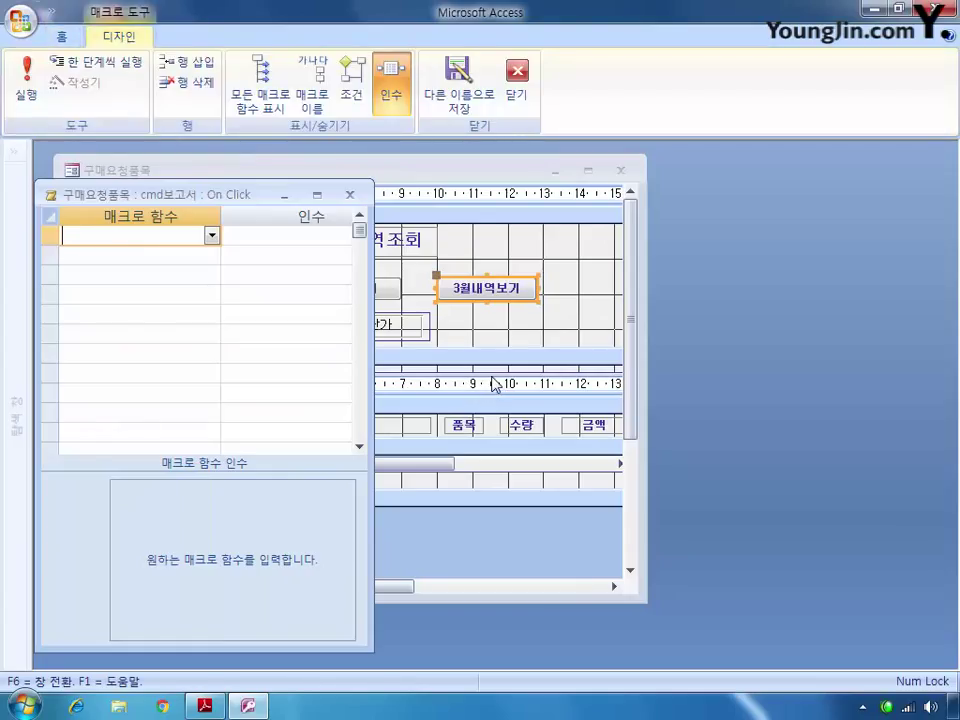
Add an OpenReport action to the macro with 구매요청내역 as the report name
click(212, 235)
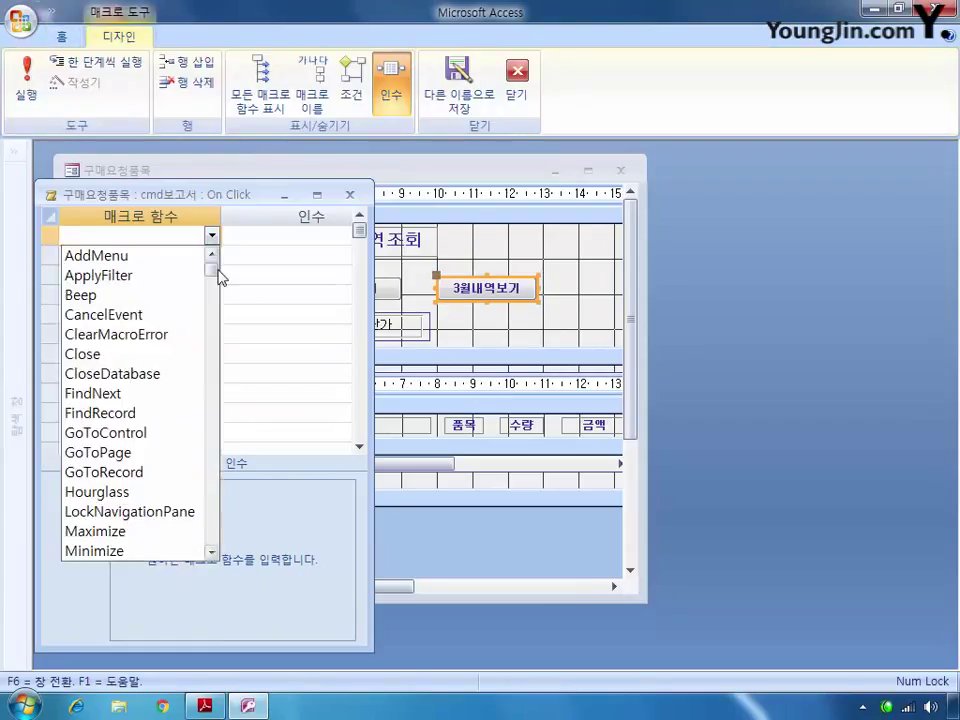
drag(220, 277, 214, 407)
click(190, 414)
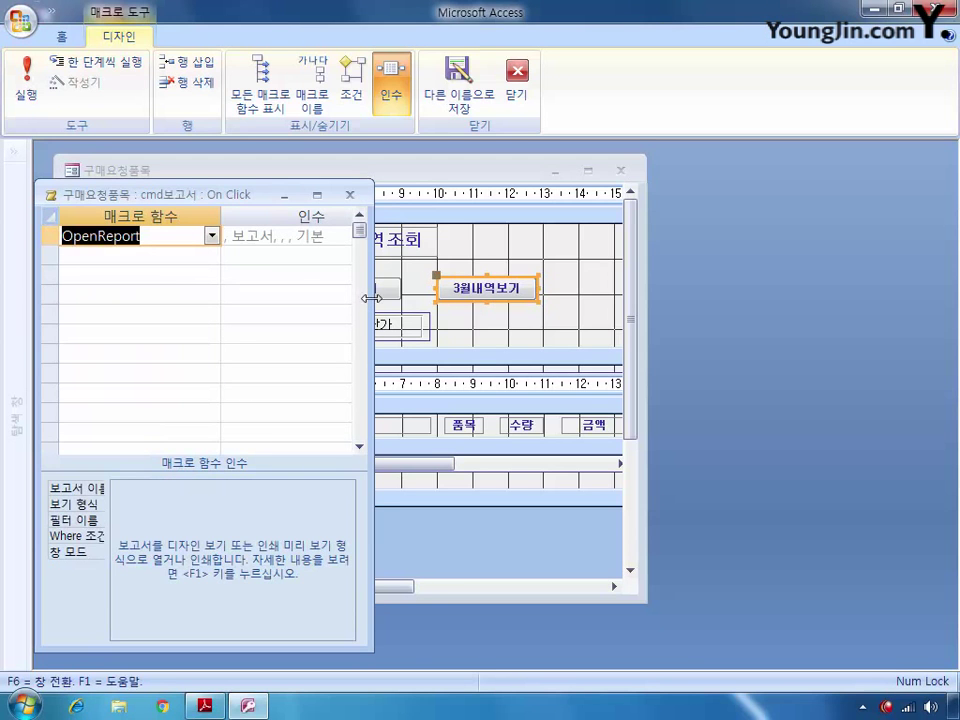
drag(371, 301, 760, 302)
click(251, 486)
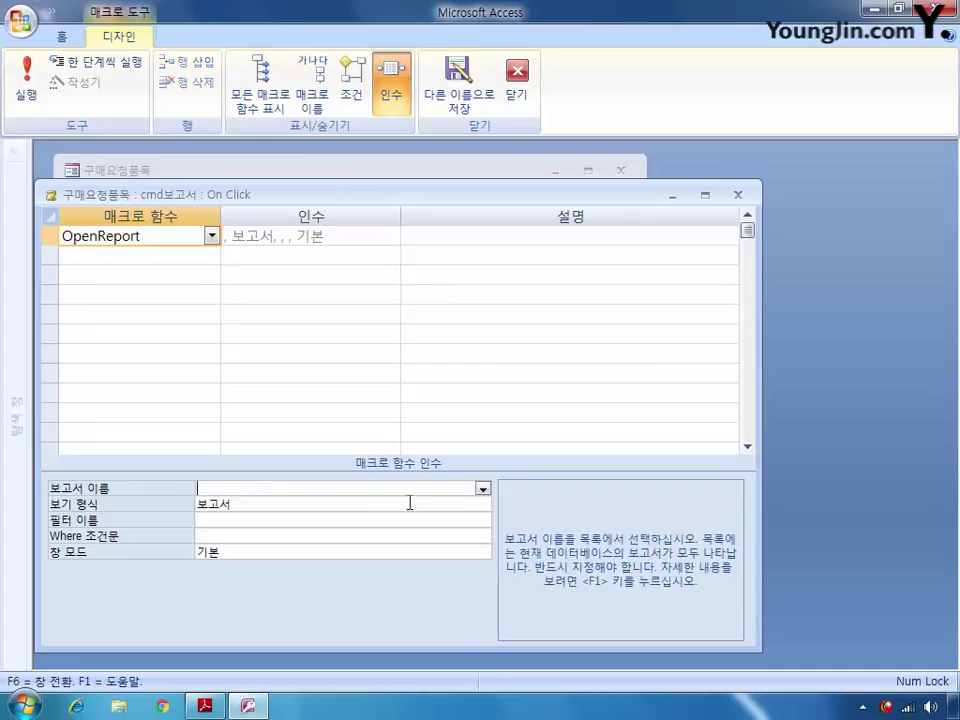
click(484, 491)
click(453, 504)
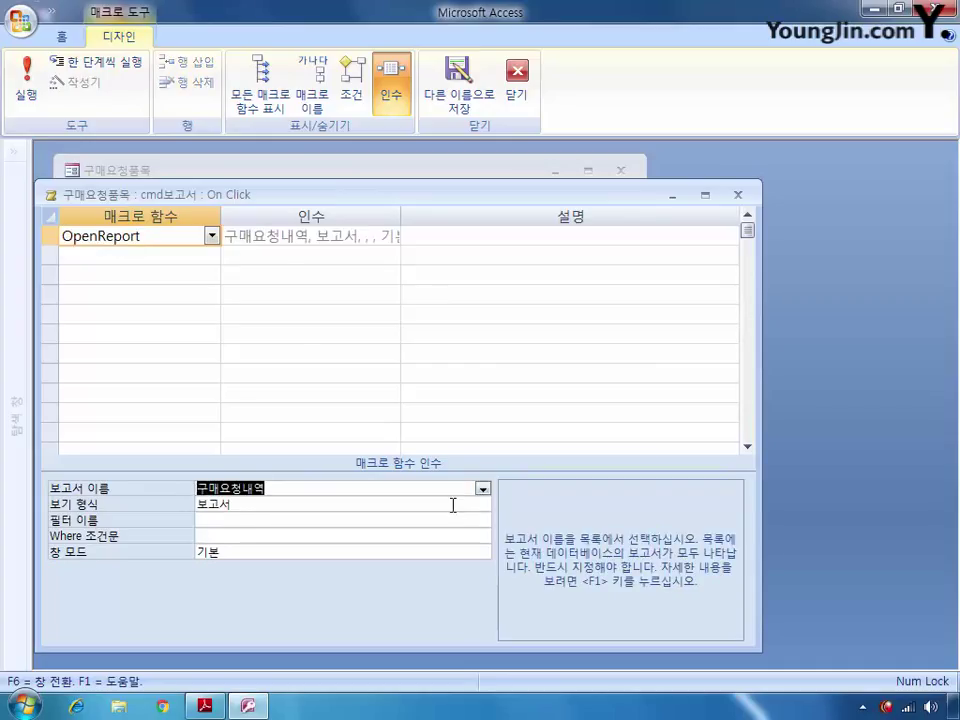
Set the OpenReport view to 인쇄 미리 보기 and its where condition to month([신청일])=3
click(380, 505)
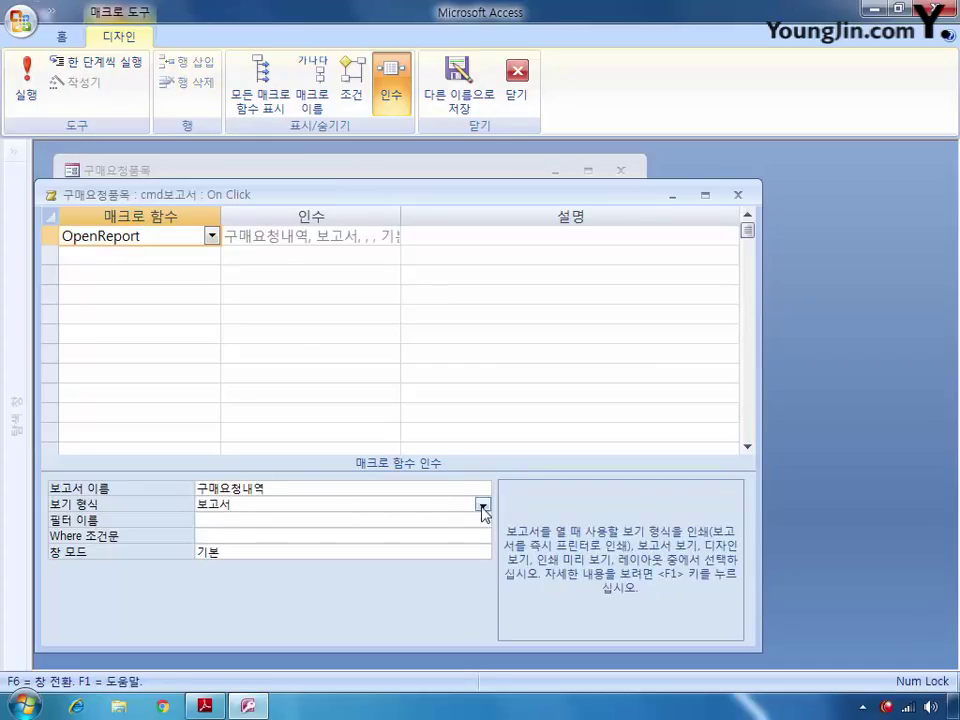
click(482, 504)
click(396, 549)
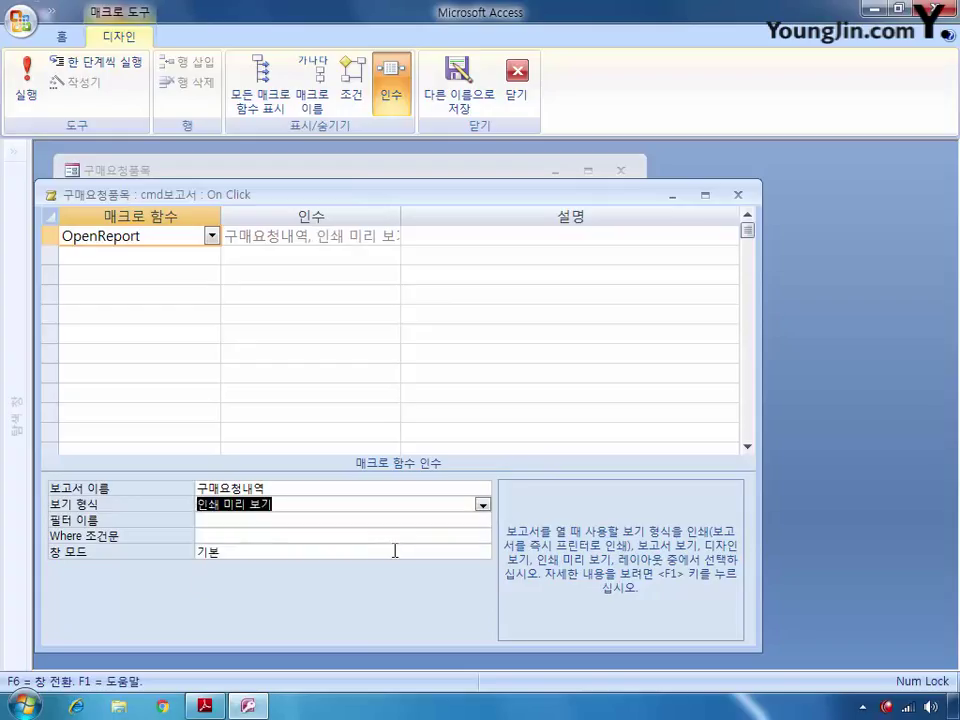
click(261, 551)
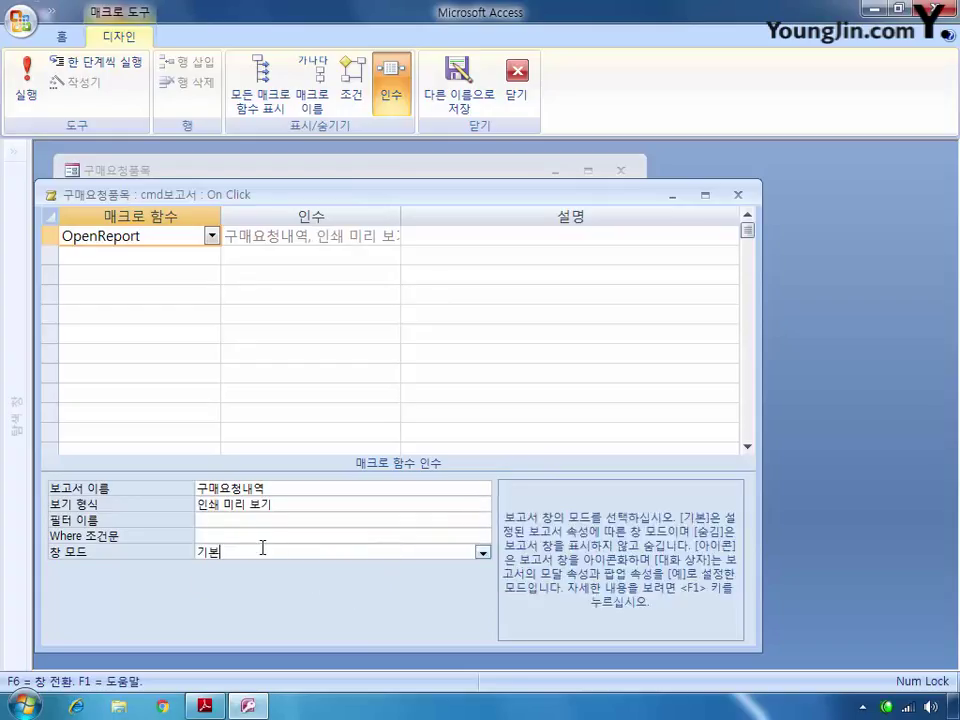
click(251, 536)
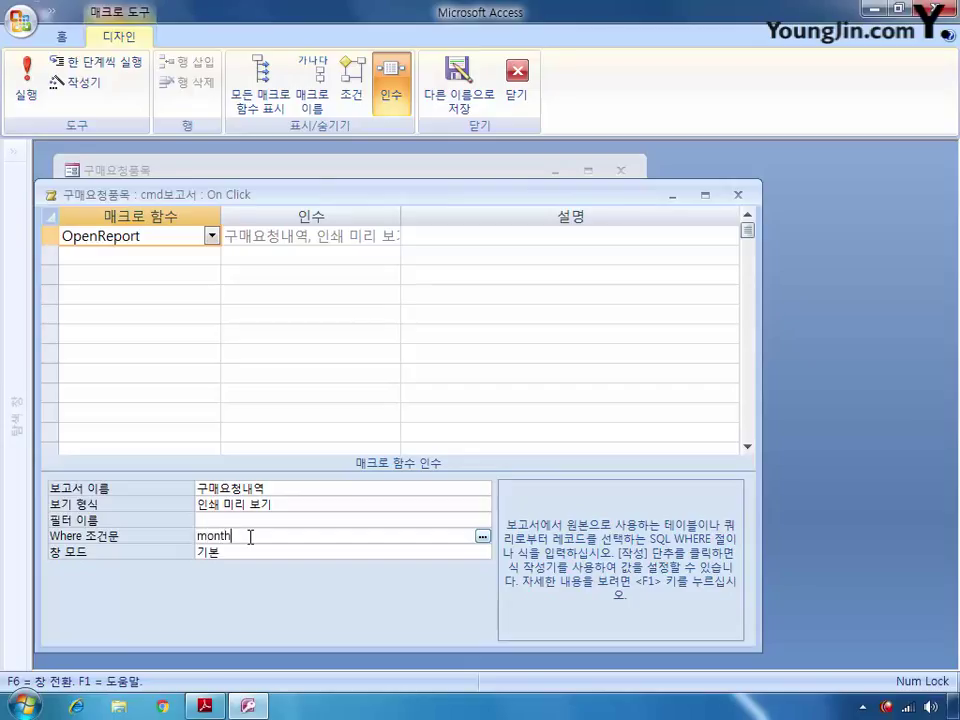
text(month([신청일])=3)
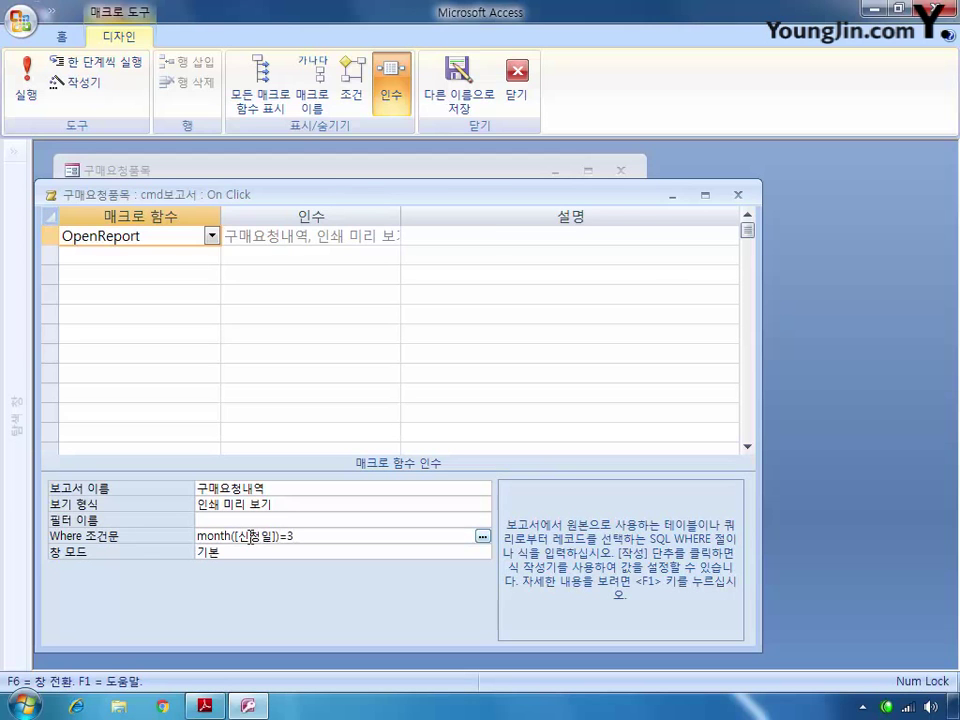
Save the macro as 3월내역보기 and close it, updating the button's On Click property
click(458, 80)
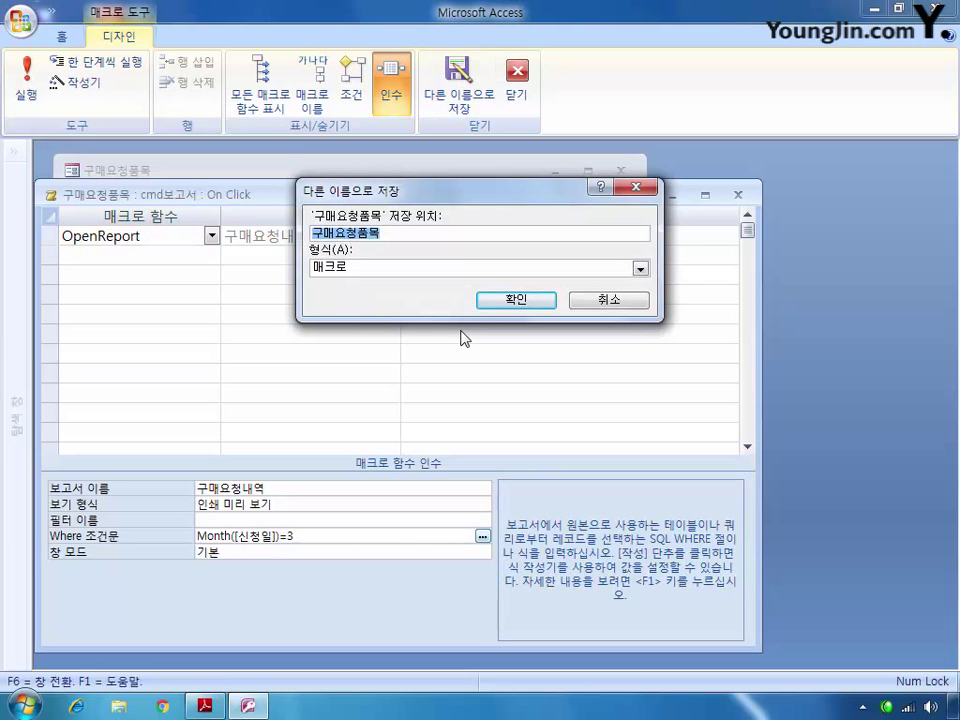
text(3dnj)
key(BackSpace)
key(BackSpace)
key(BackSpace)
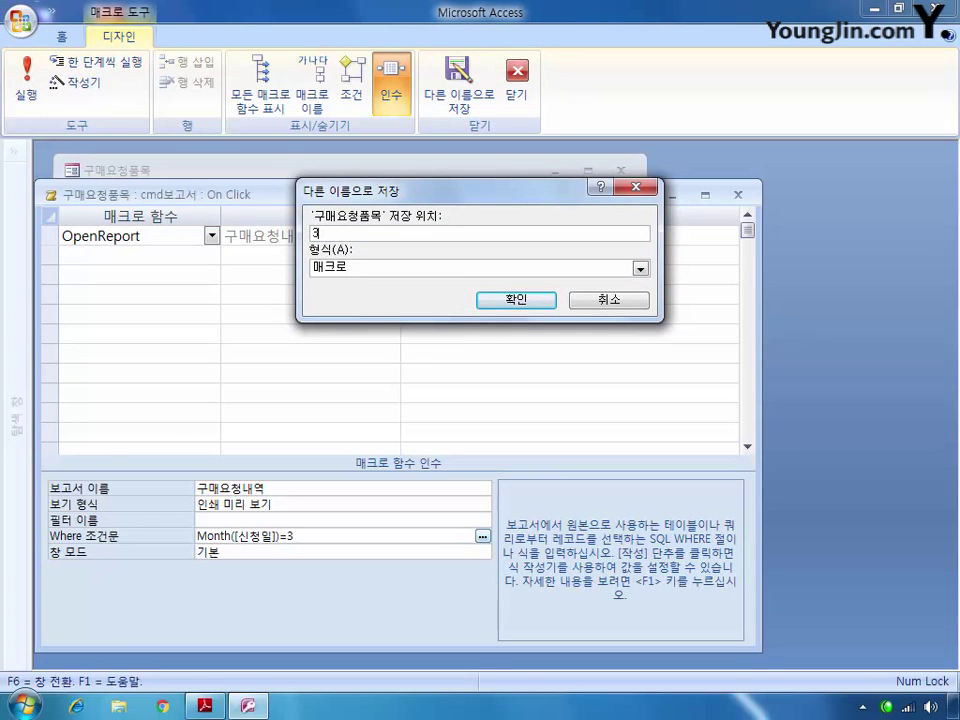
key(Hangul)
text(월내역보기)
click(515, 300)
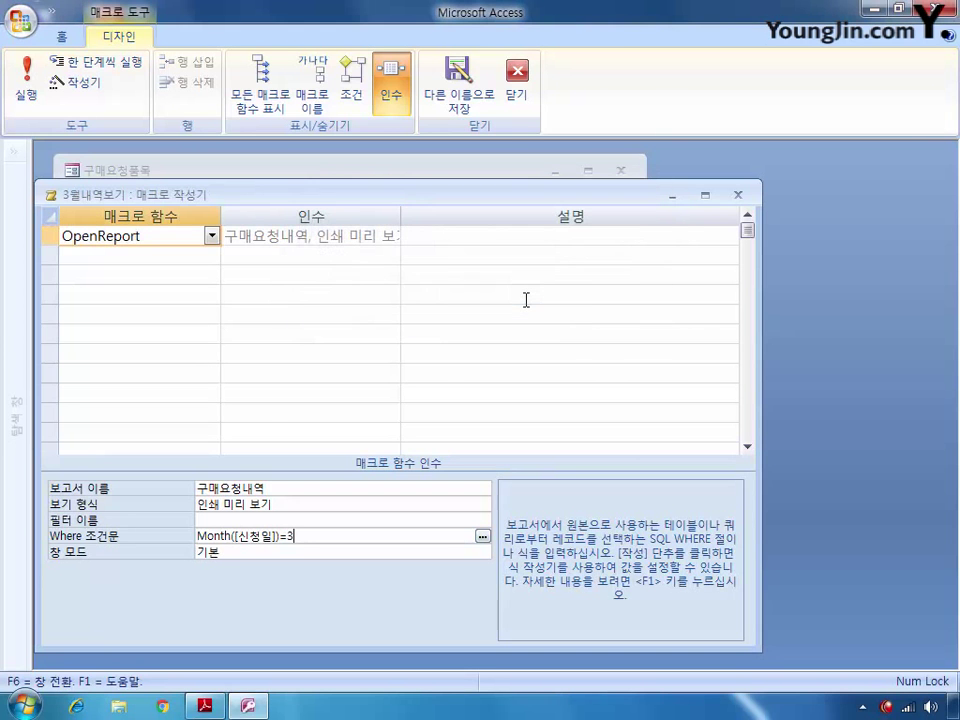
click(738, 195)
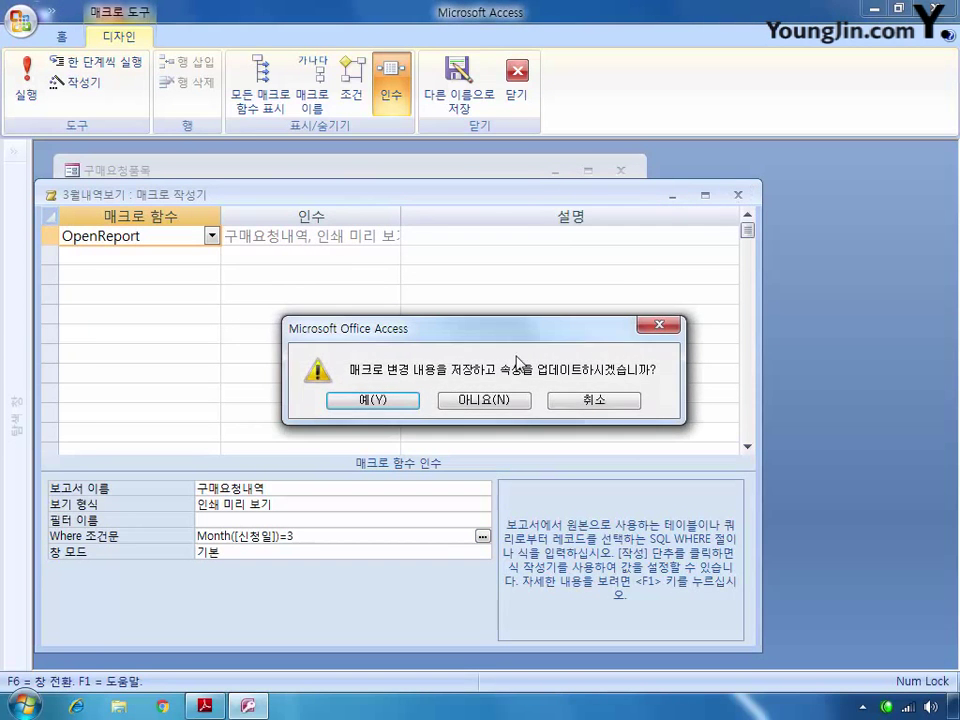
click(375, 399)
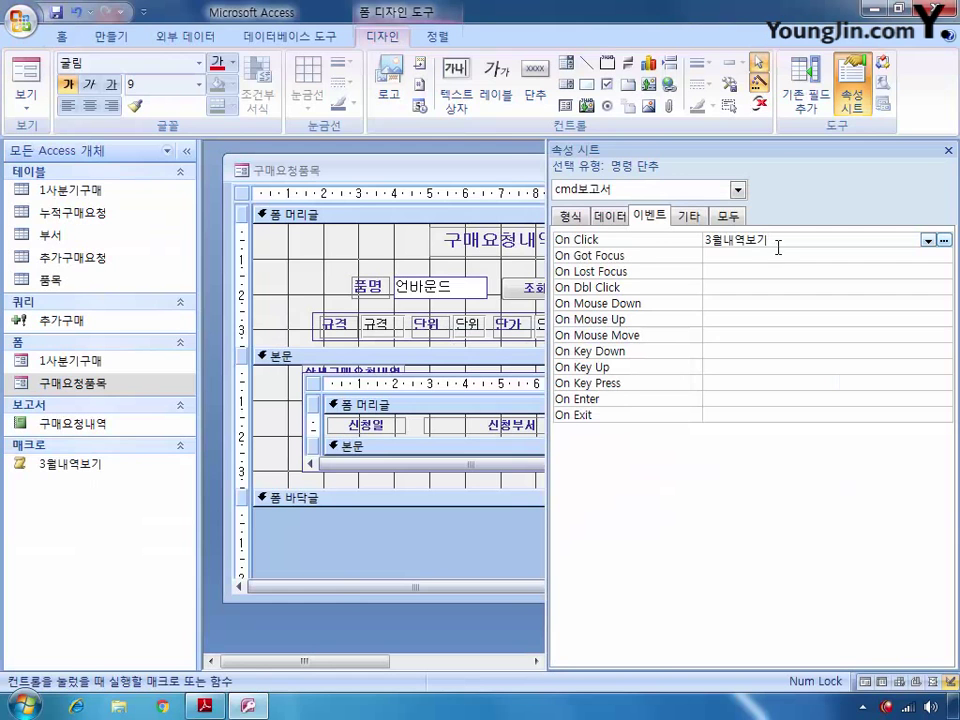
Close the 구매요청품목 form design and save its changes
double_click(500, 172)
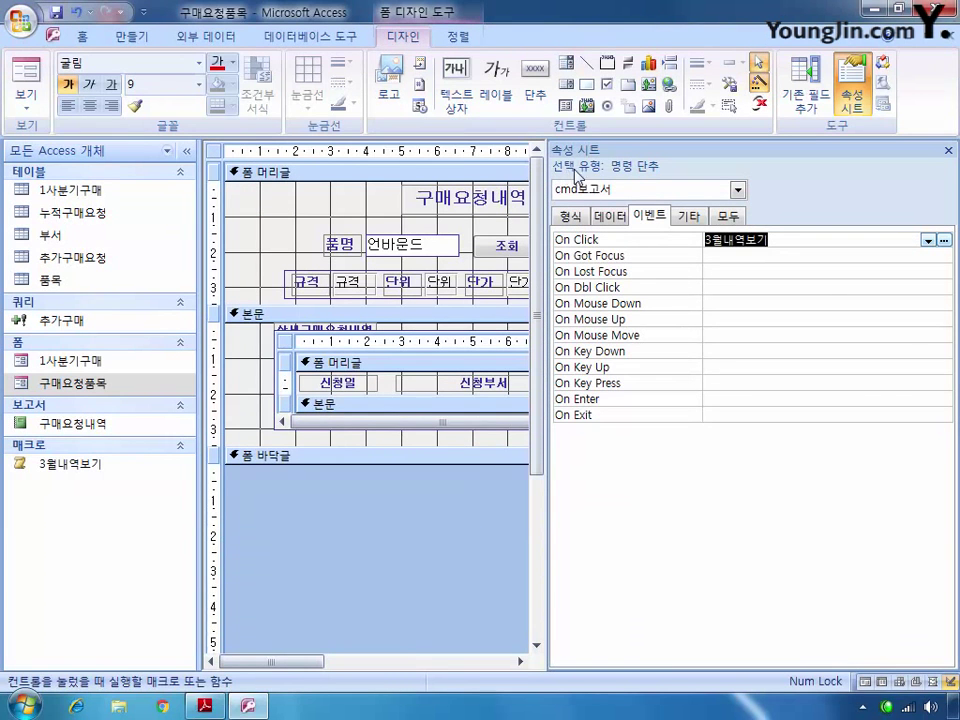
click(947, 37)
click(381, 400)
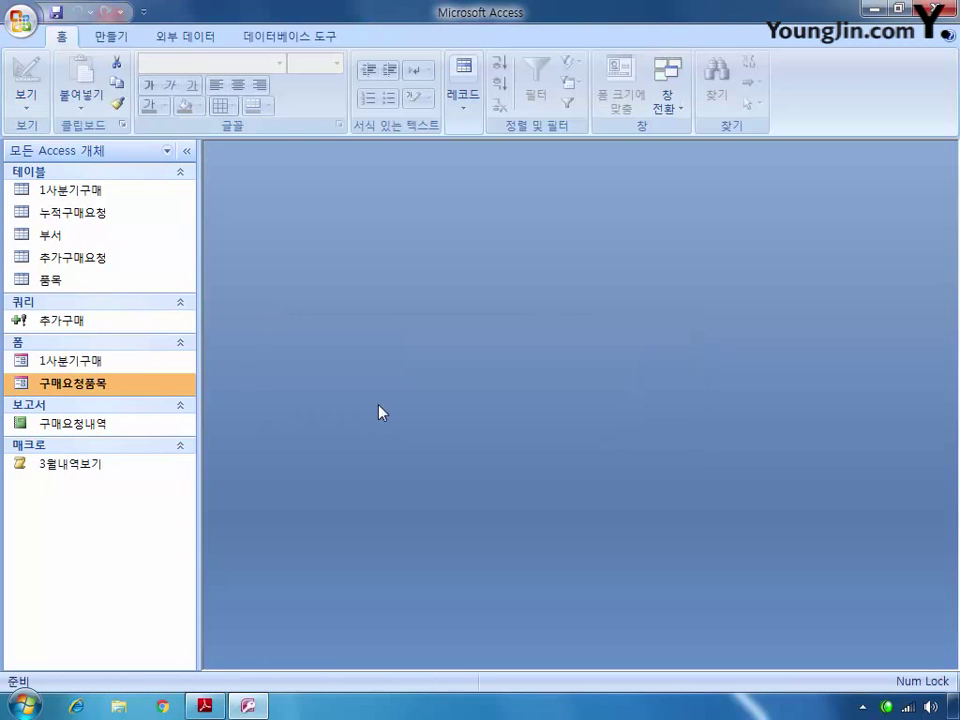
Reopen the 구매요청품목 form in design view, check the 3월내역보기 button's On Click property, and close the form
right_click(95, 386)
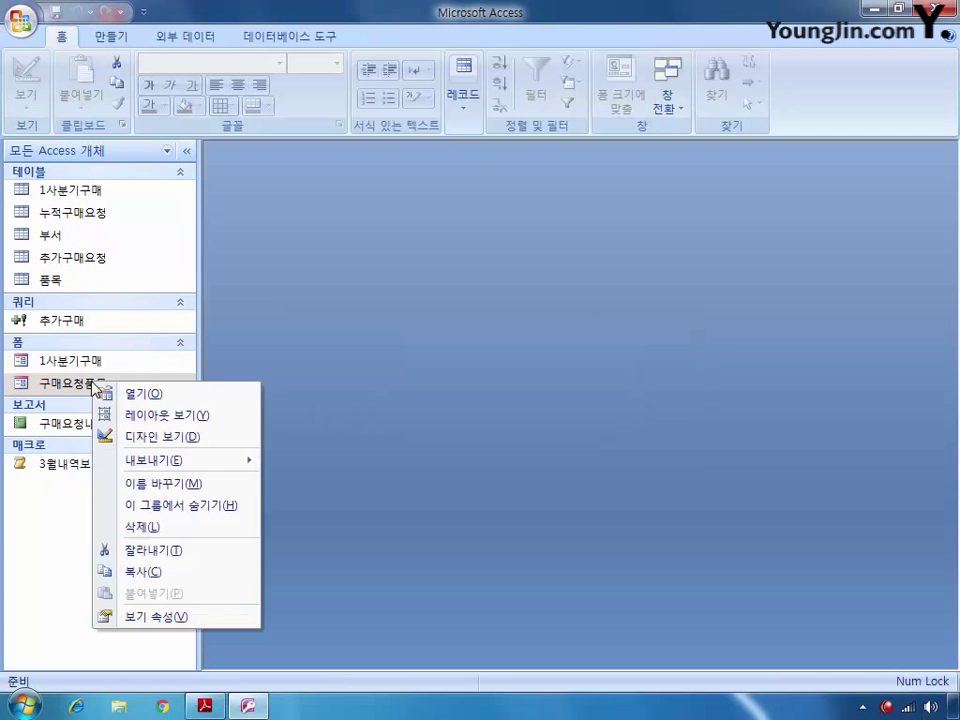
click(150, 436)
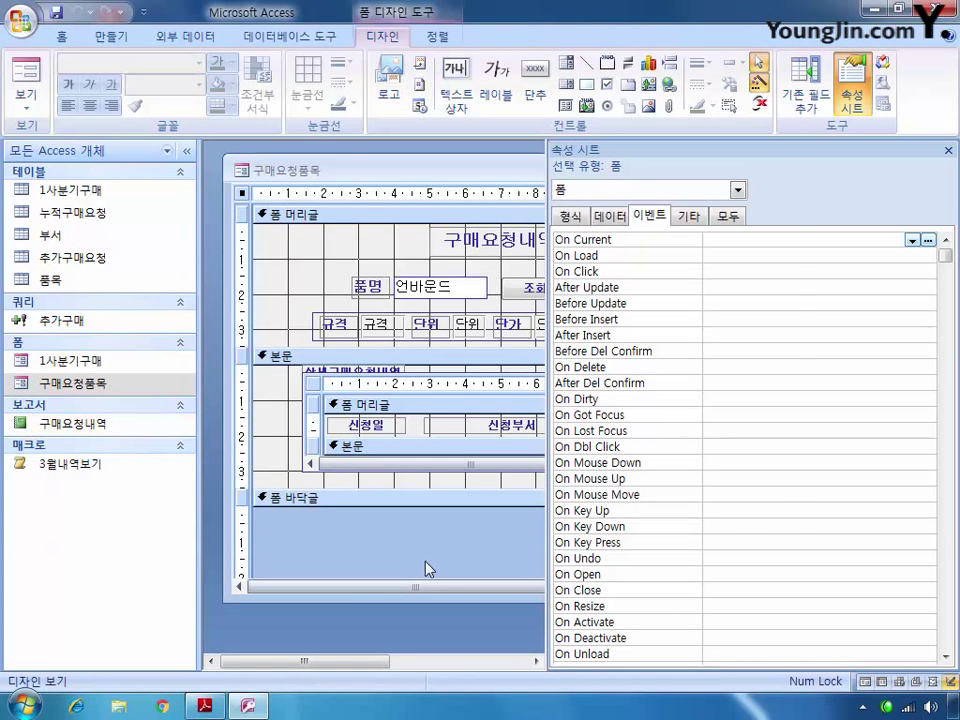
drag(429, 586, 514, 589)
click(517, 288)
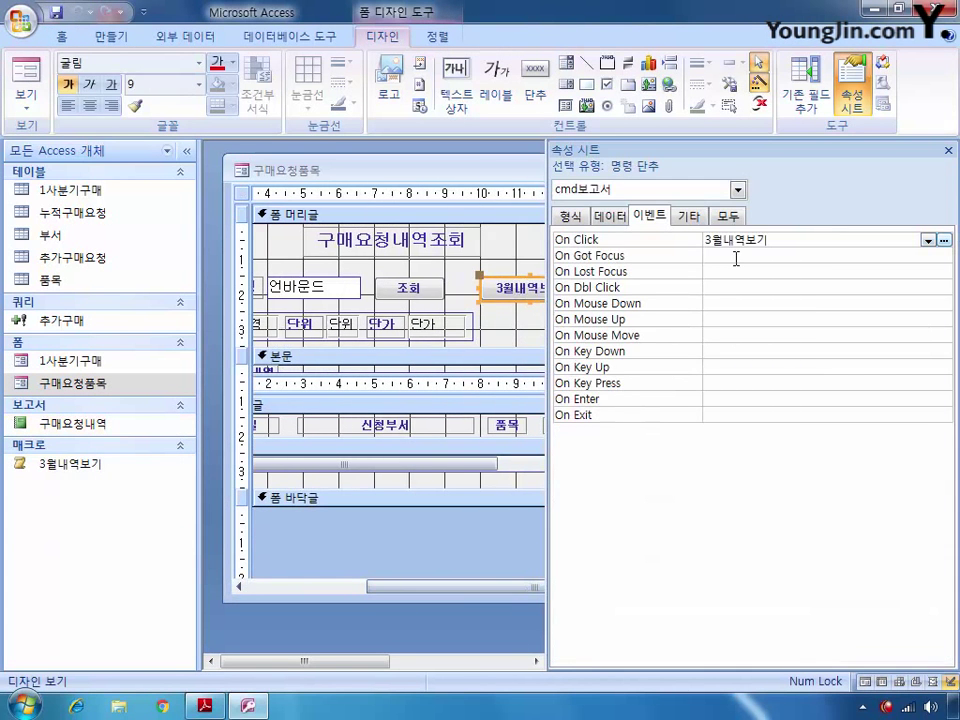
double_click(455, 171)
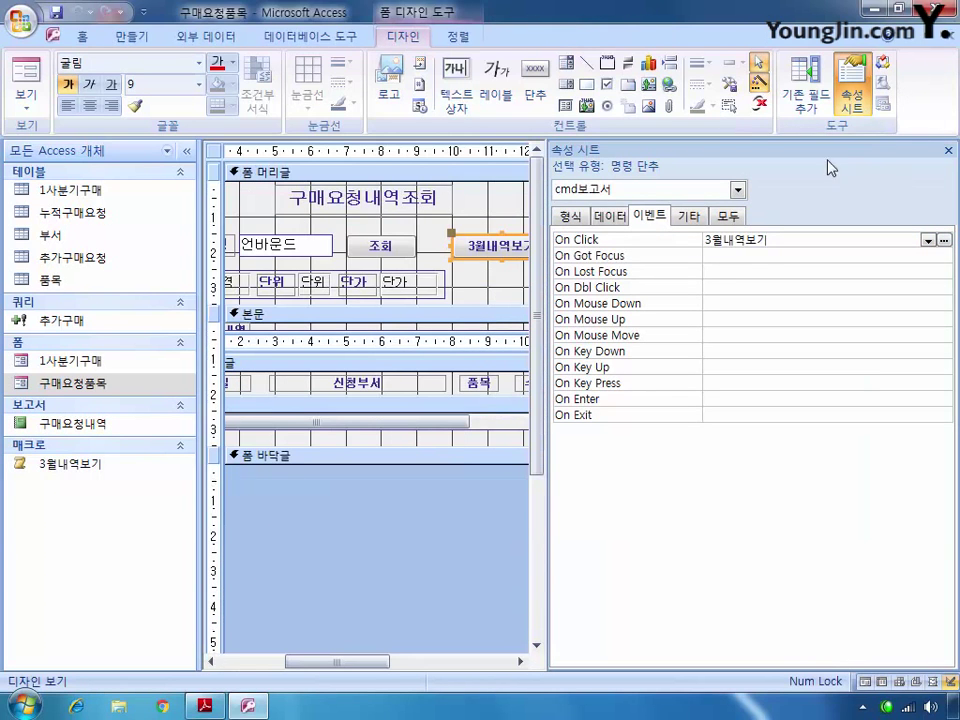
click(948, 36)
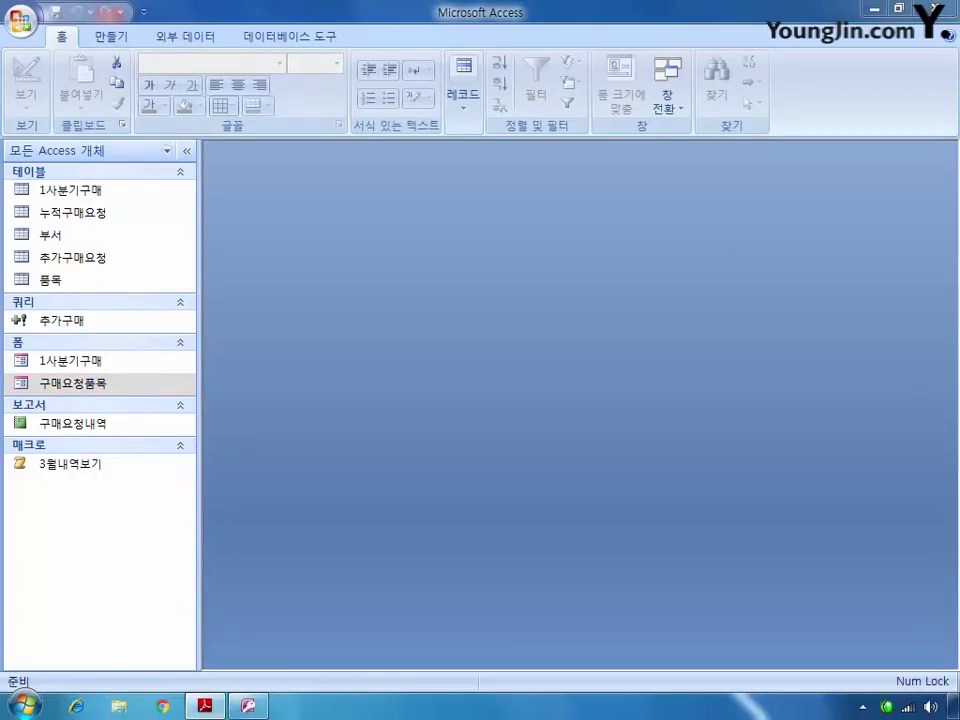
click(380, 467)
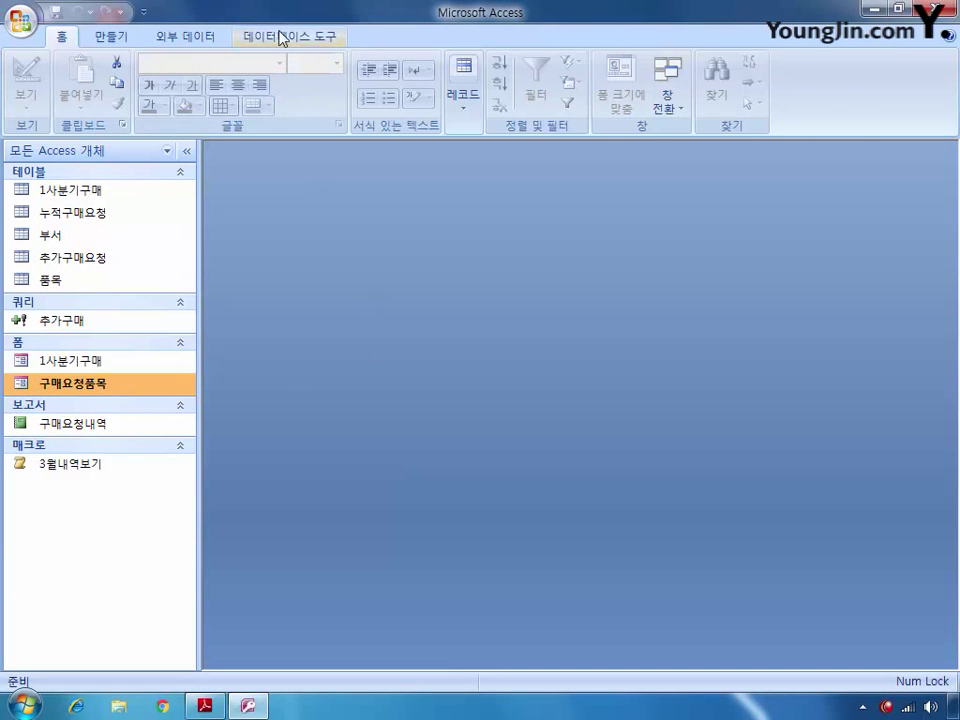
Create a new query in design view based on the 1사분기구매 table and close the property sheet
click(118, 36)
click(818, 86)
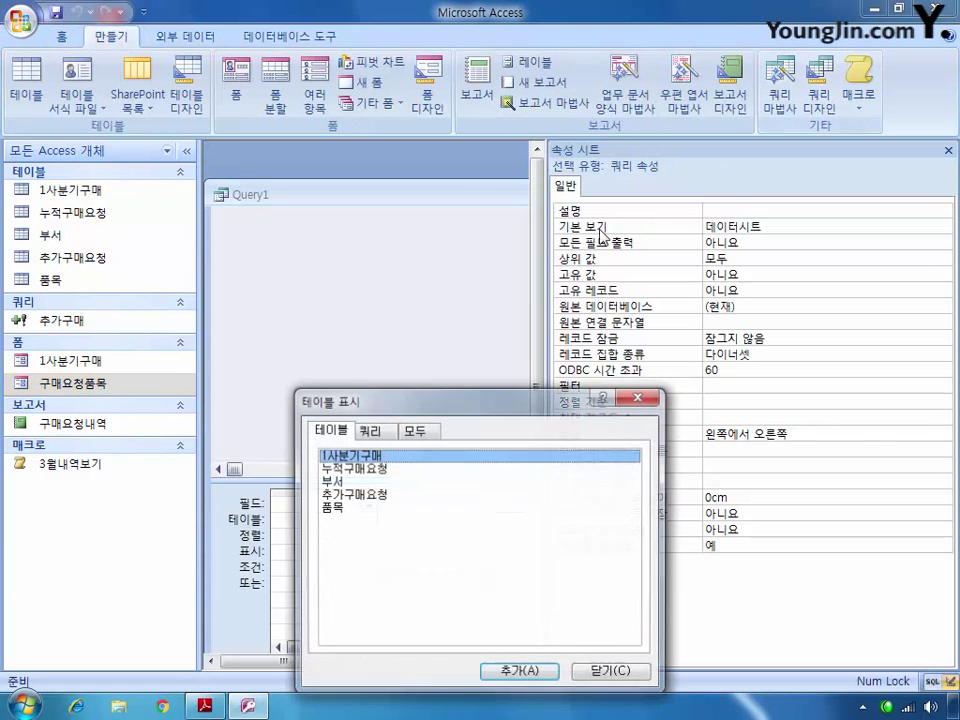
click(519, 672)
click(613, 672)
click(948, 150)
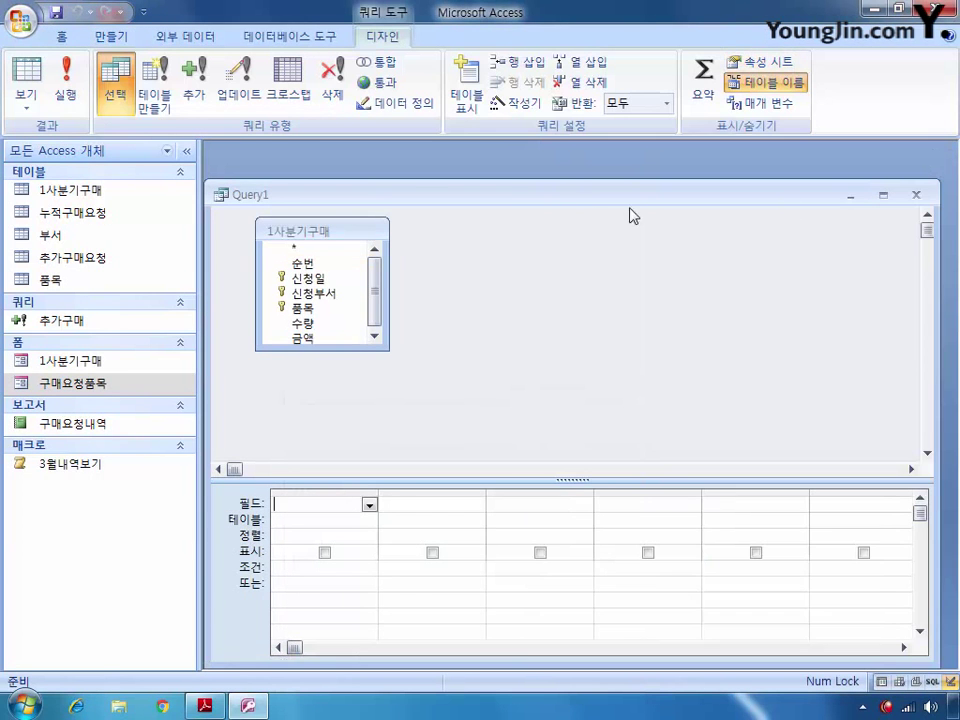
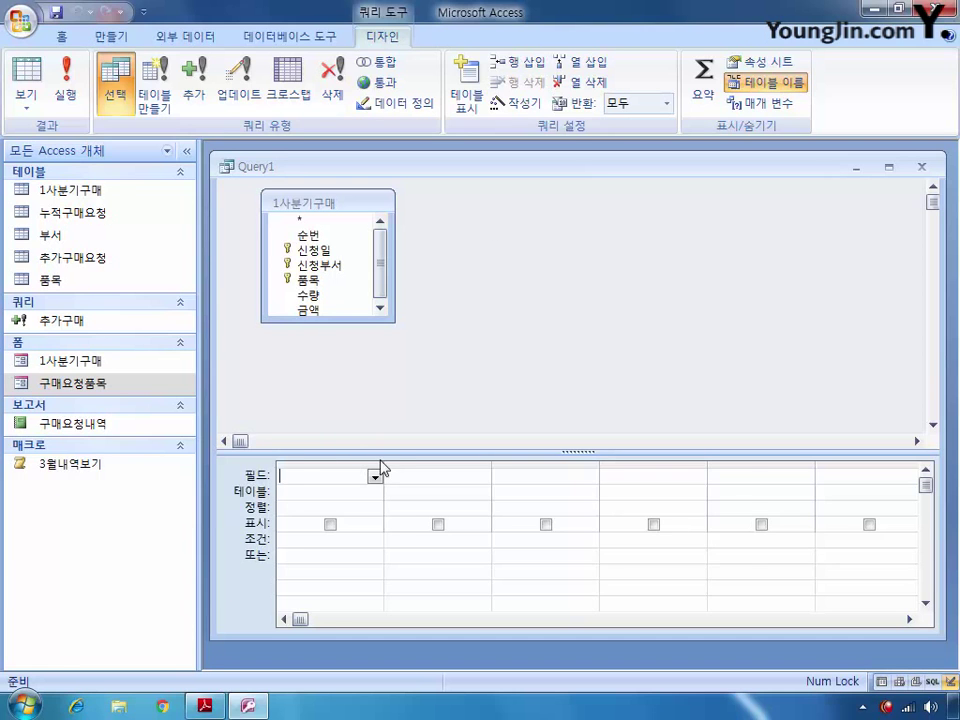
Widen the query's first column and begin a calculated field there with 신청요일:choose(weekday)
drag(383, 464, 751, 486)
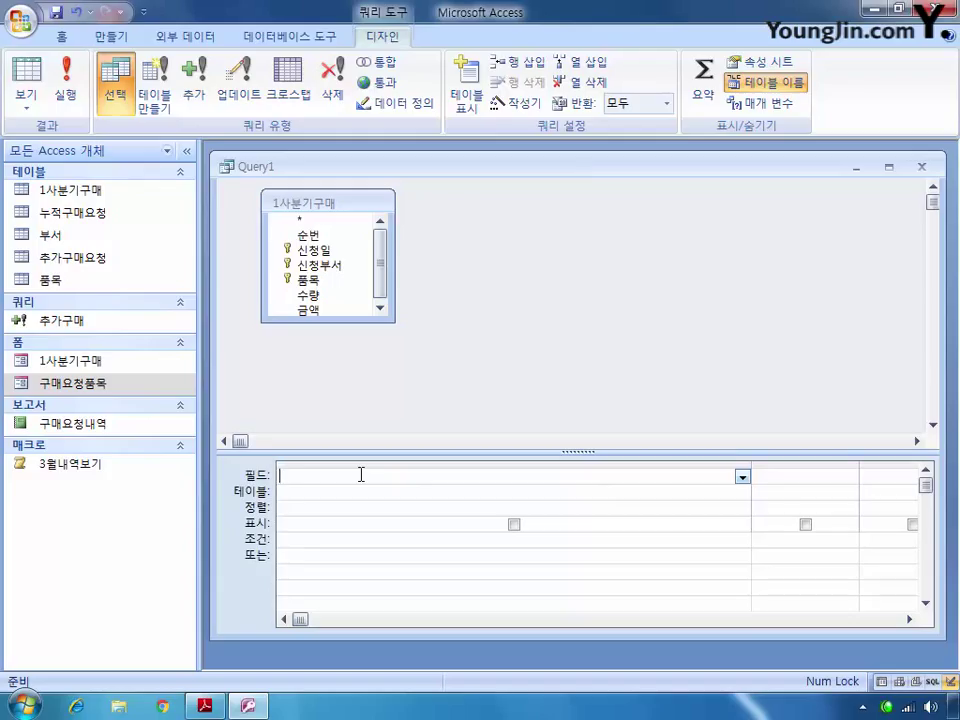
text(신청일)
text(요일)
text(:ㅈ)
key(BackSpace)
text(choose())
key(BackSpace)
text(weekday))
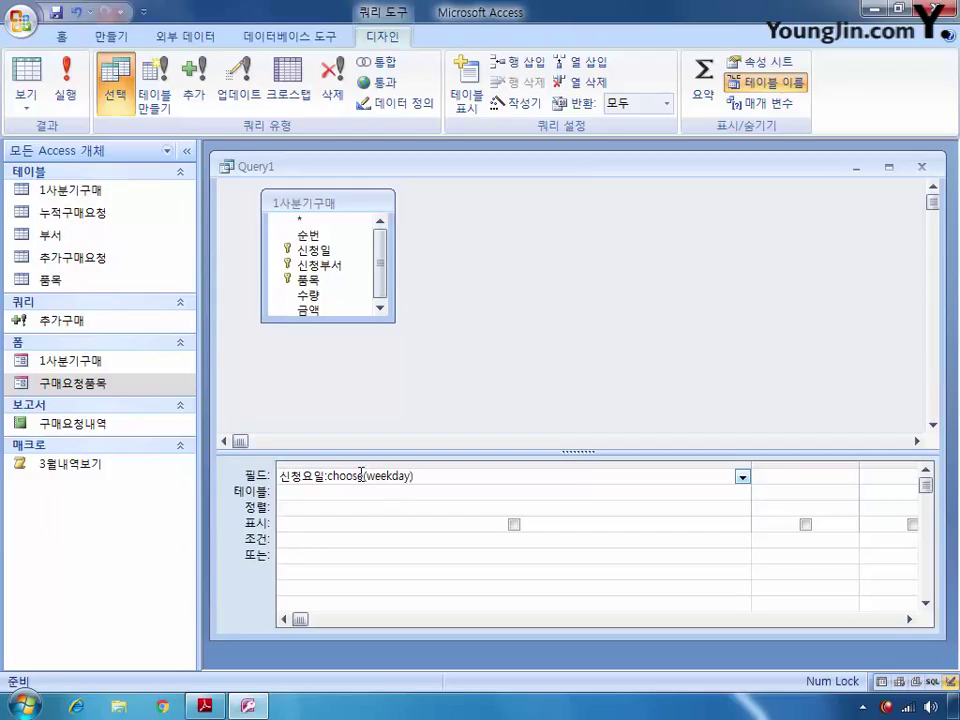
Give weekday the argument [신청일] and add three empty quoted strings as the first choose options
key(BackSpace)
text(())
text("","",)
key(shift+Left)
key(shift+Left)
key(Left)
key(Left)
key(Left)
key(Left)
key(Left)
key(Left)
text([신청일])
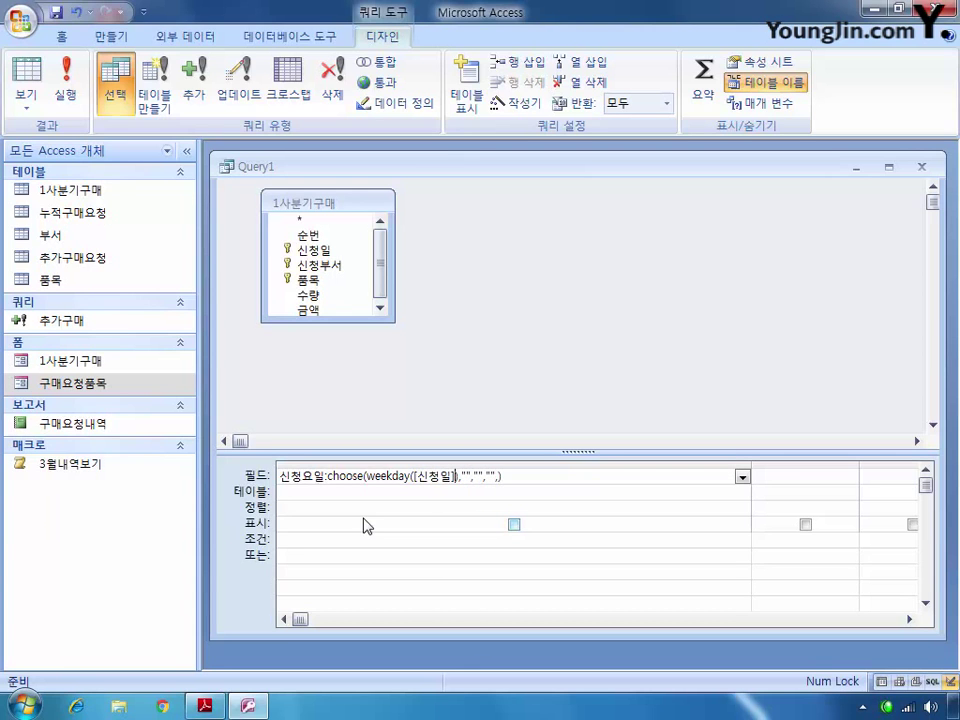
Fill the first three choose options with 일요일, 월요일 and 화요일, and add more empty quoted options after them
key(Right)
key(Right)
key(Right)
text(일요일)
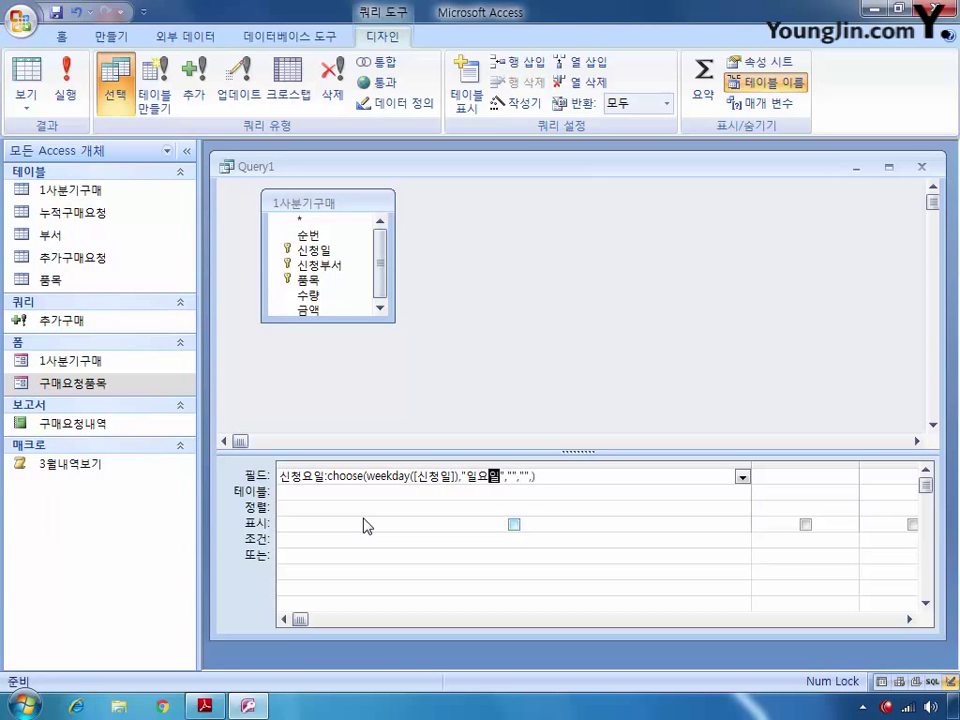
key(Right)
key(Right)
key(Right)
text(월요일)
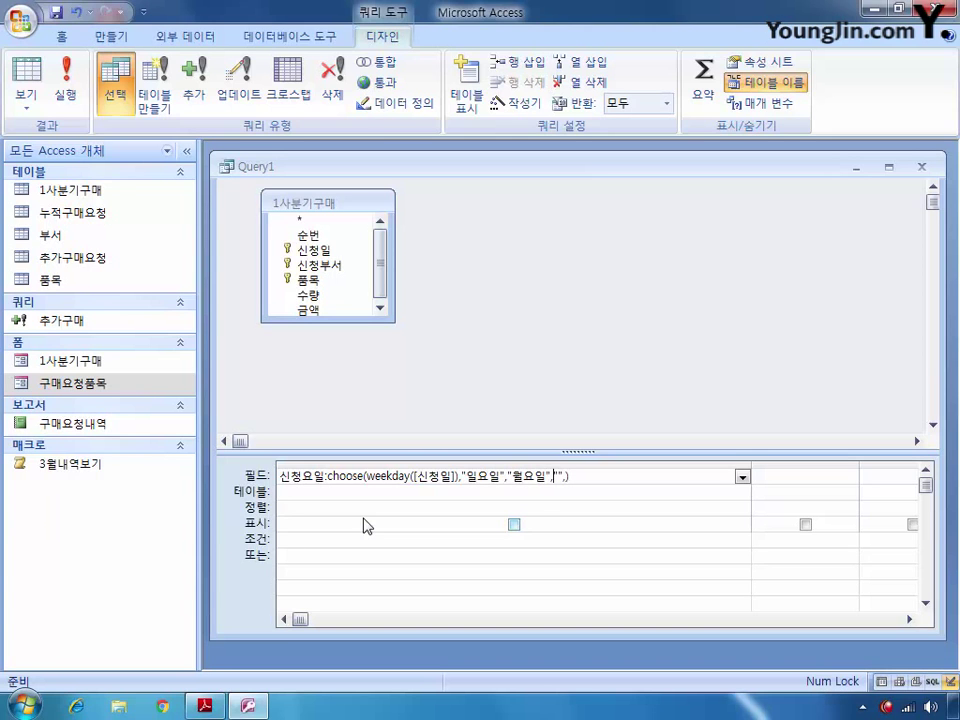
key(Right)
text(화요일","","","")
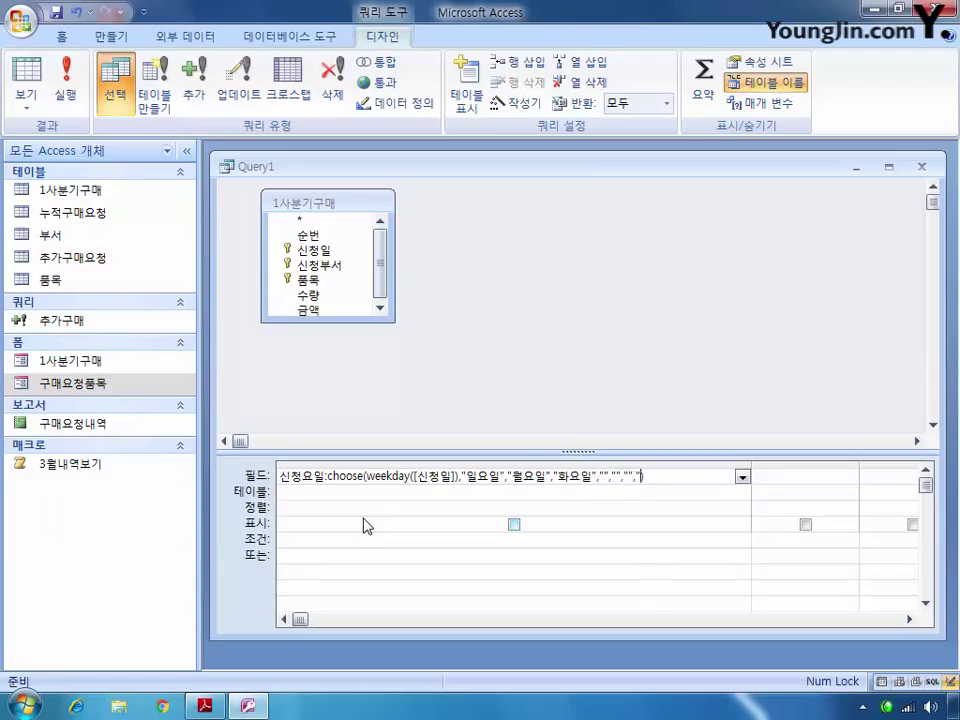
Complete the separators between the empty choose options, fill in 수요일 as the fourth, and begin the fifth with 목요
key(Left)
key(Left)
key(Left)
text(,)
key(Left)
key(Left)
key(Left)
text(수요일)
key(Right)
text(목요)
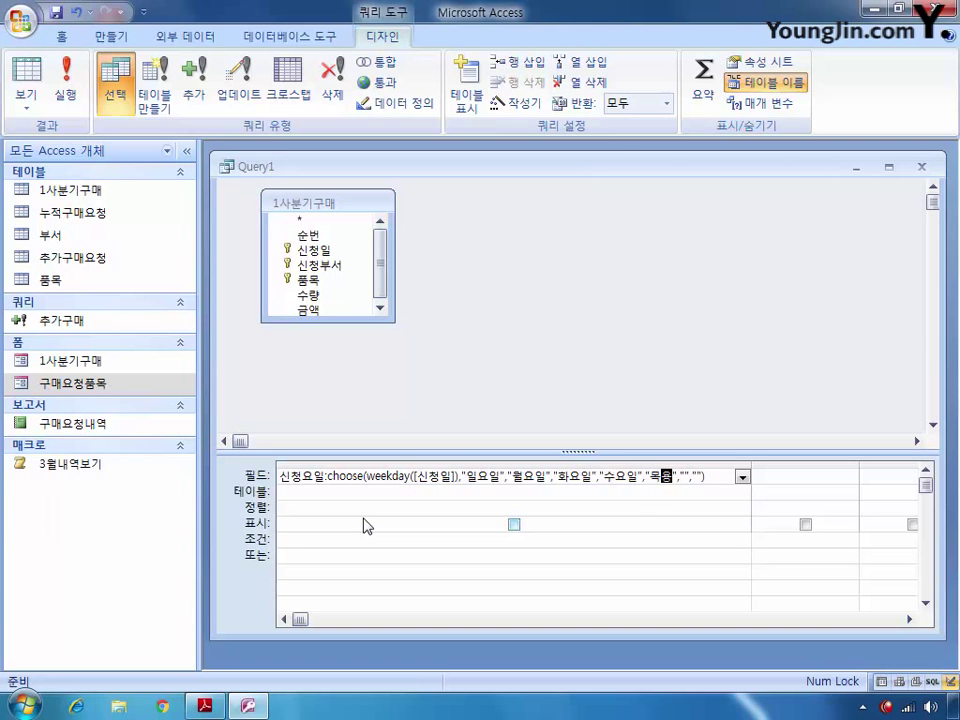
Complete the fifth choose option as 목요일 and fill the last two with 금요일 and 토요일
text(일)
key(Right)
key(Right)
key(Right)
text(금요일)
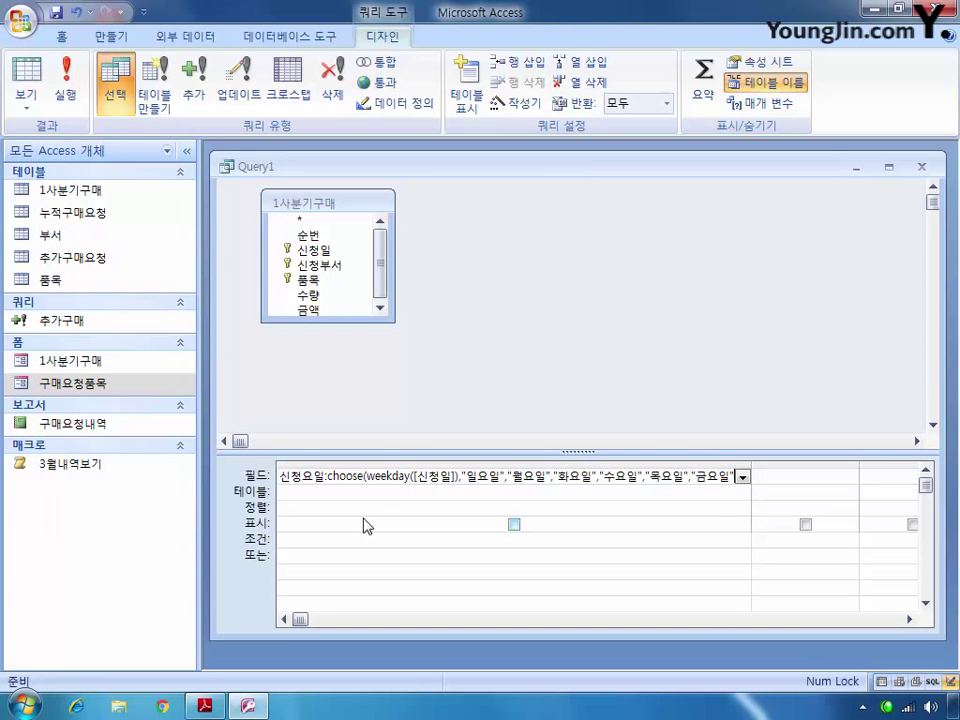
key(Right)
key(Right)
key(Right)
text(토)
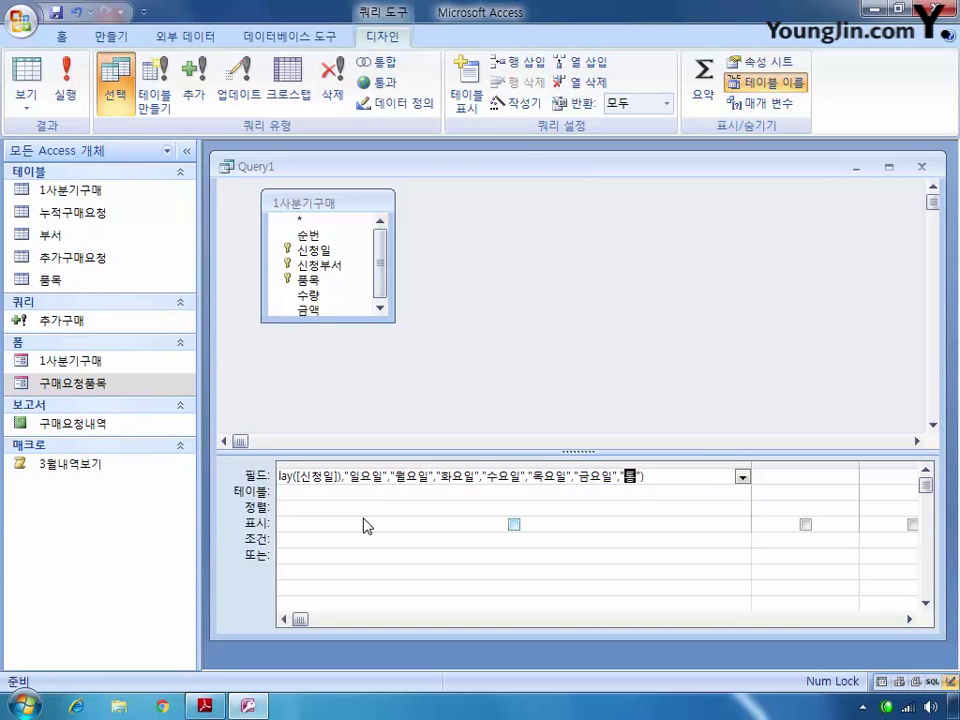
text(요일)
Commit the 신청요일 expression and fit the column width to its full text
click(713, 530)
click(700, 493)
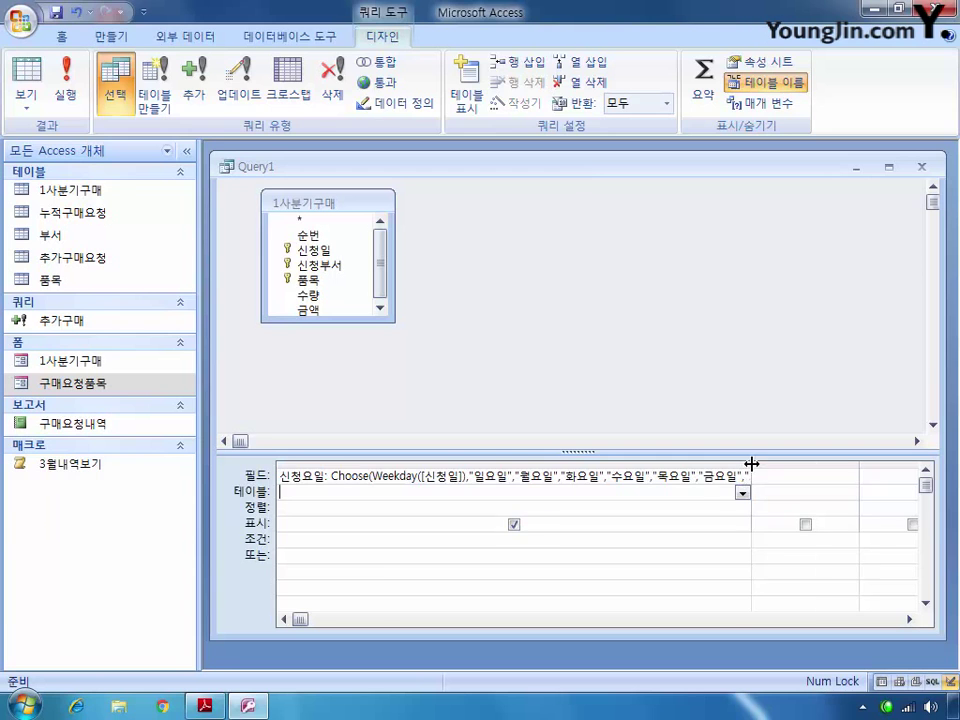
double_click(752, 464)
click(909, 620)
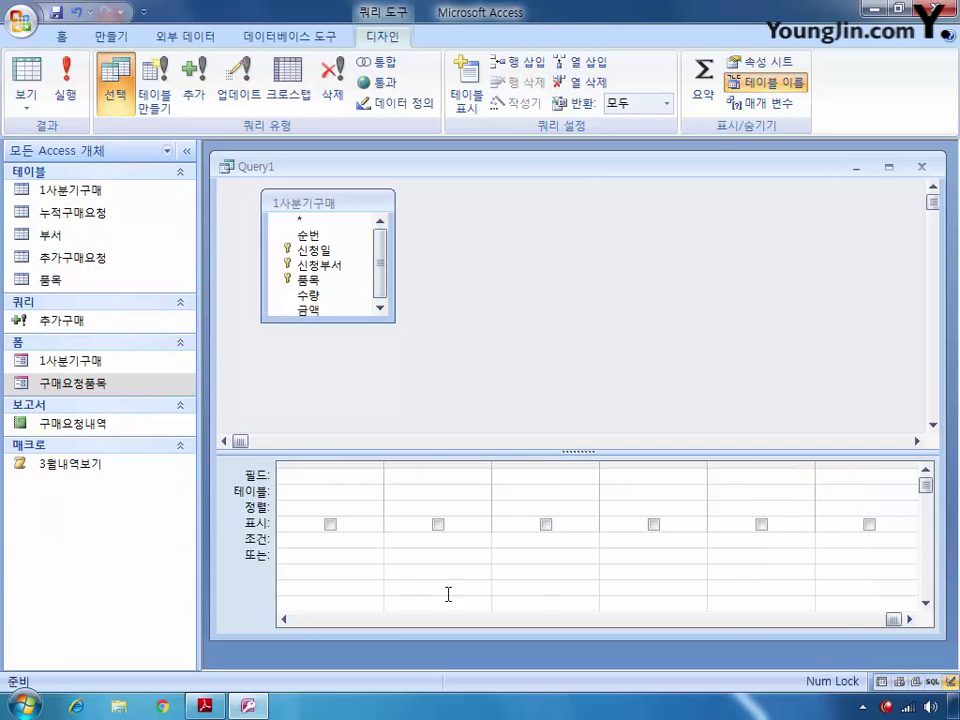
click(283, 619)
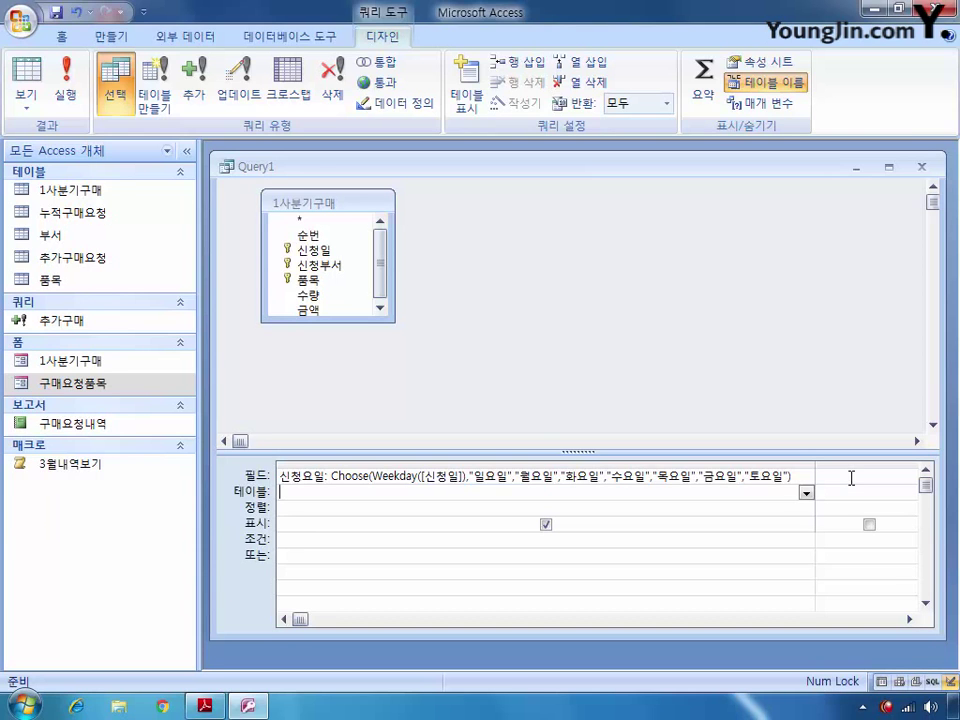
Add the 수량 and 금액 fields of the 1사분기구매 table to the query grid
click(327, 252)
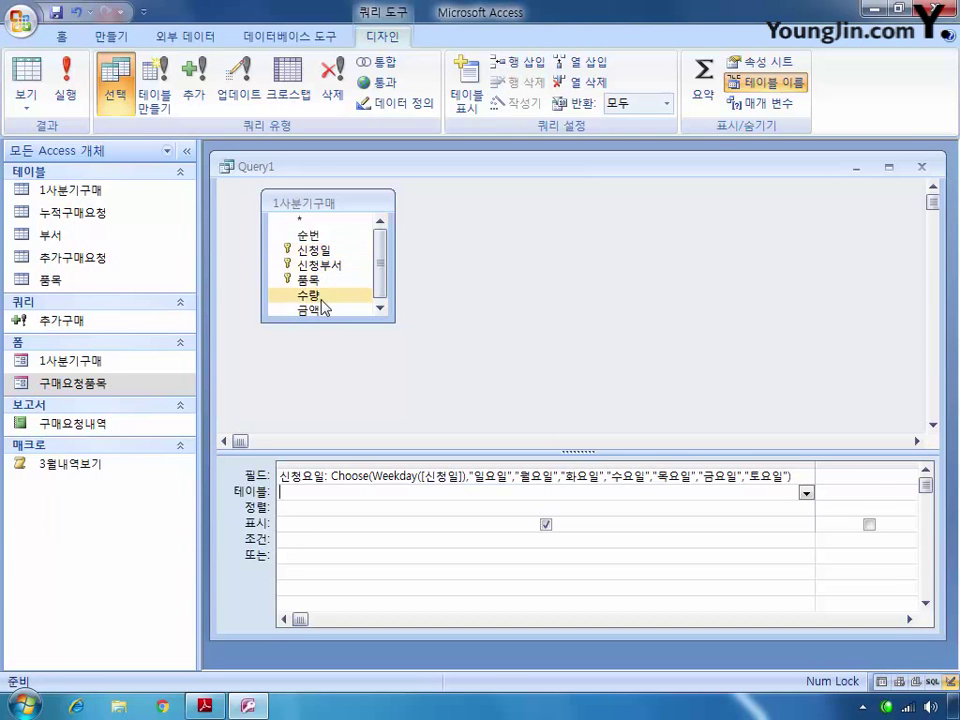
double_click(318, 296)
click(330, 311)
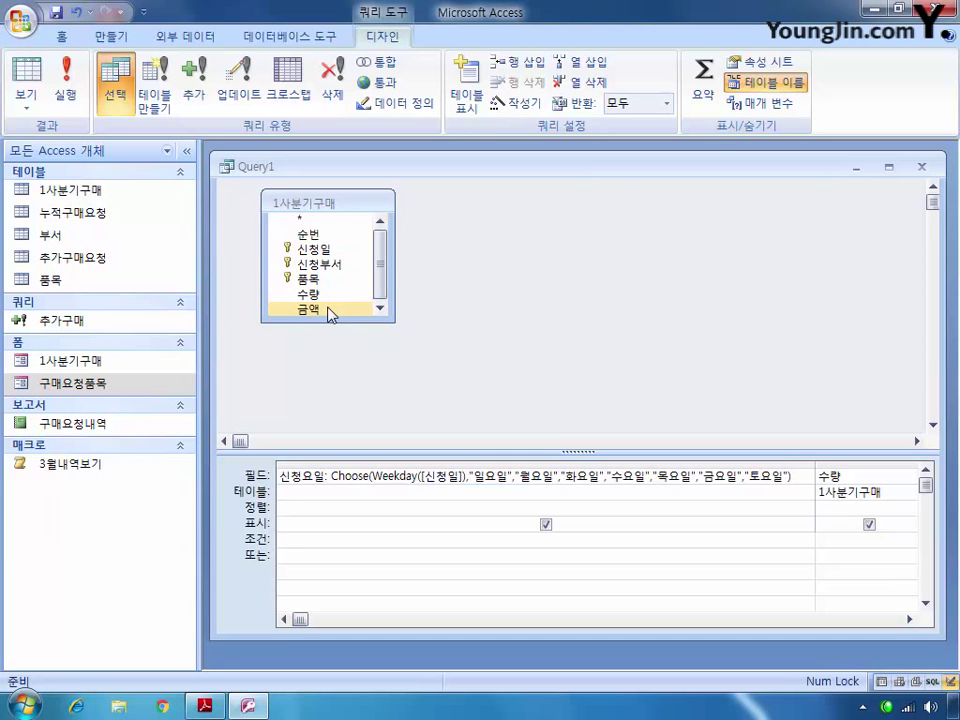
Turn on the query's 요약 row and set both 수량 and 금액 to 평균
click(704, 85)
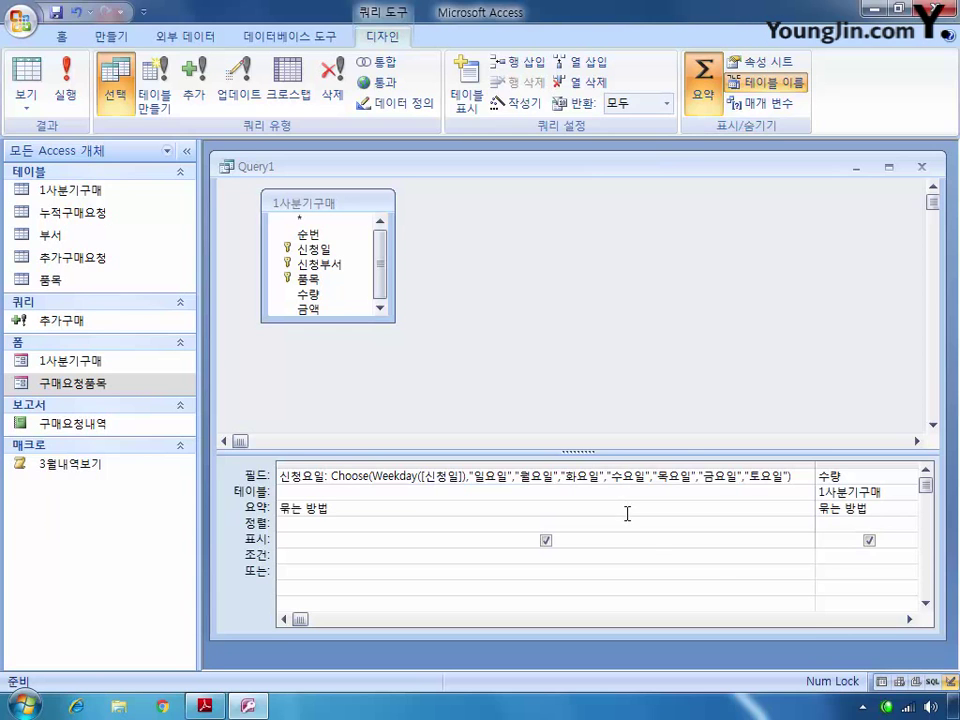
click(910, 619)
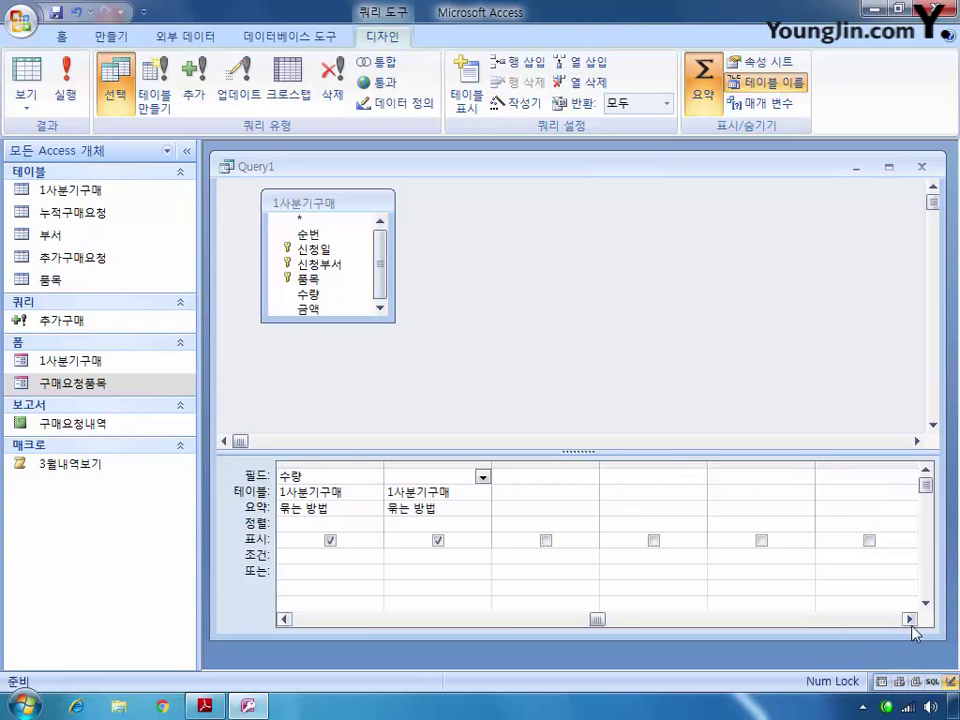
click(377, 523)
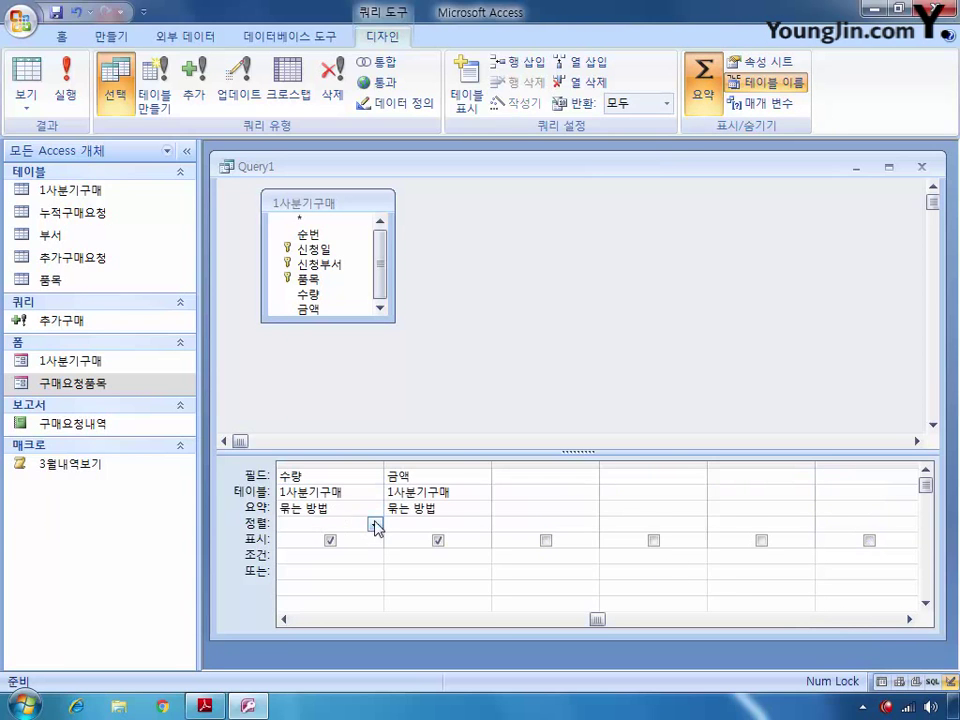
click(375, 508)
click(375, 508)
click(375, 508)
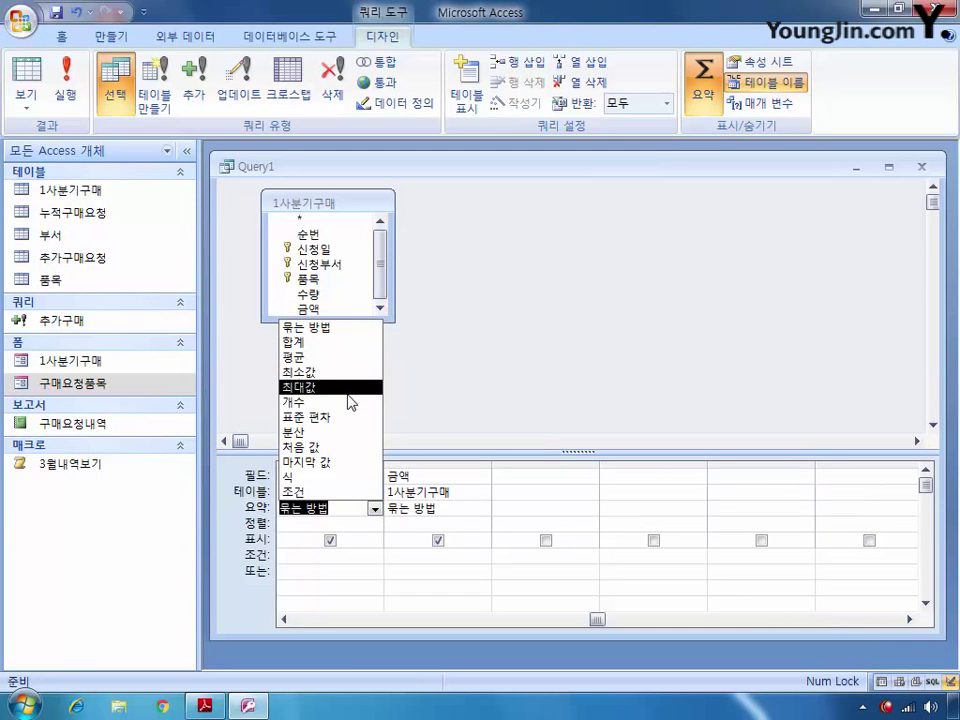
click(330, 356)
click(483, 509)
click(483, 509)
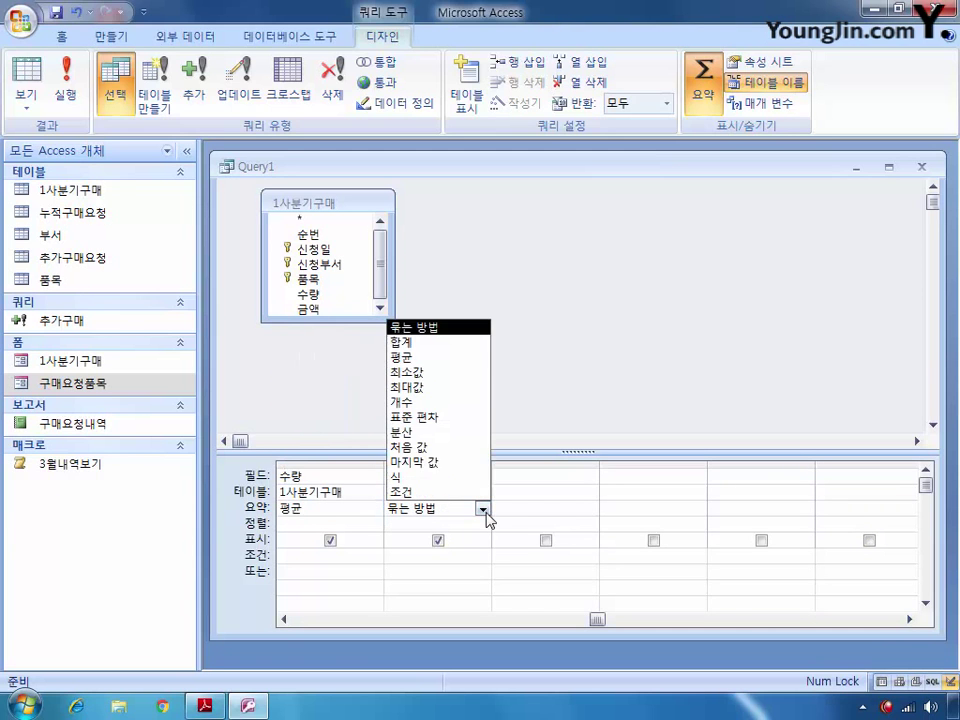
click(444, 358)
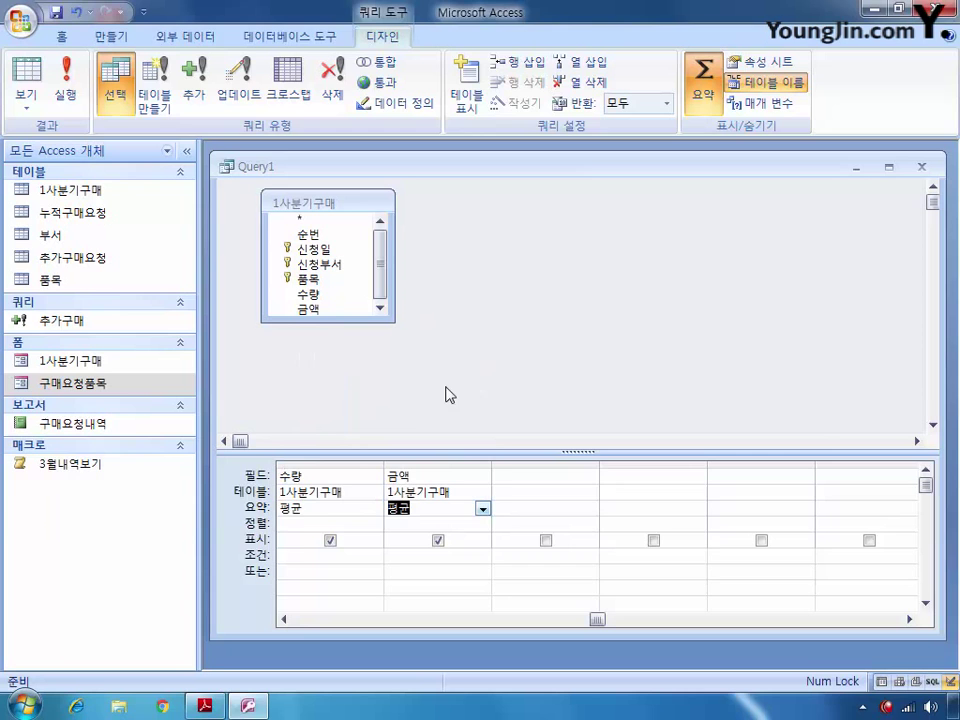
Add a calculated column weekday([신청일]) after 금액, grouped with 묶는 방법
click(522, 474)
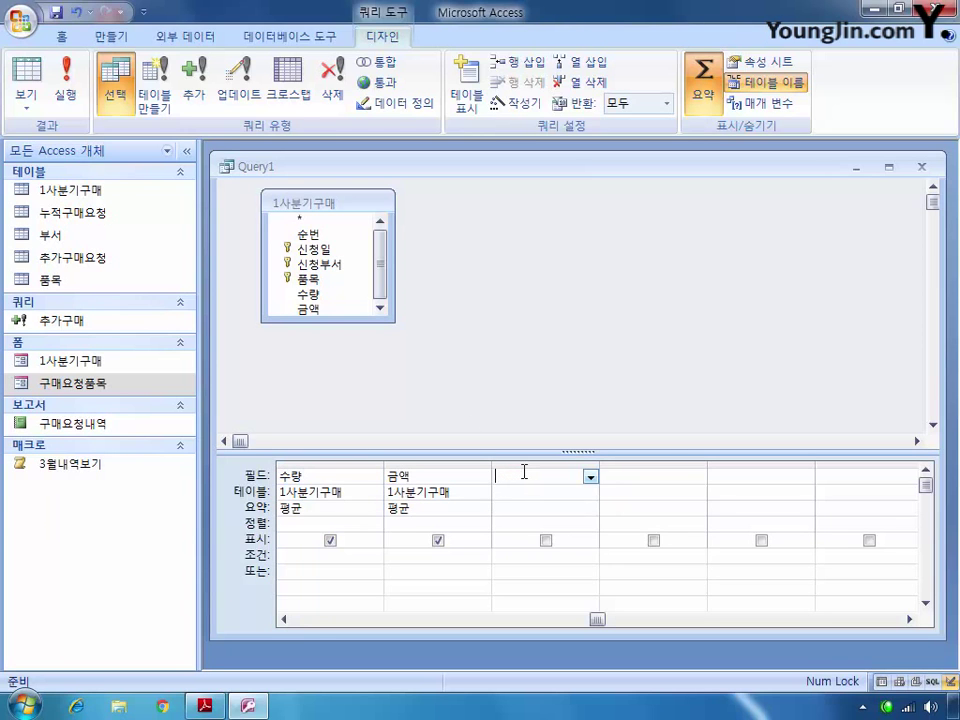
text(weekday([신청이)
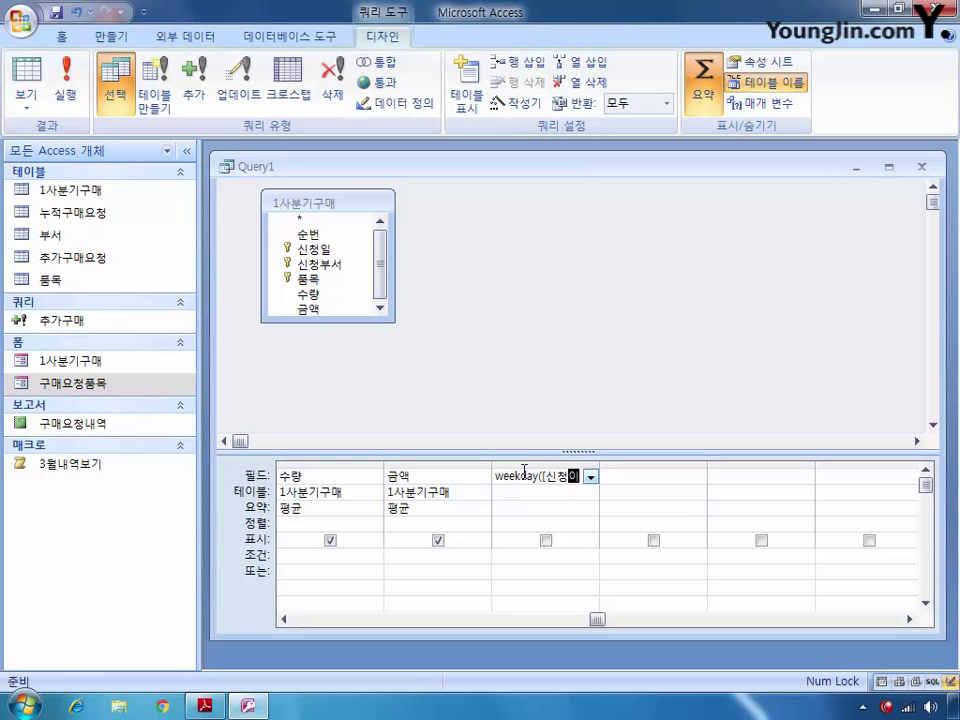
text(일]))
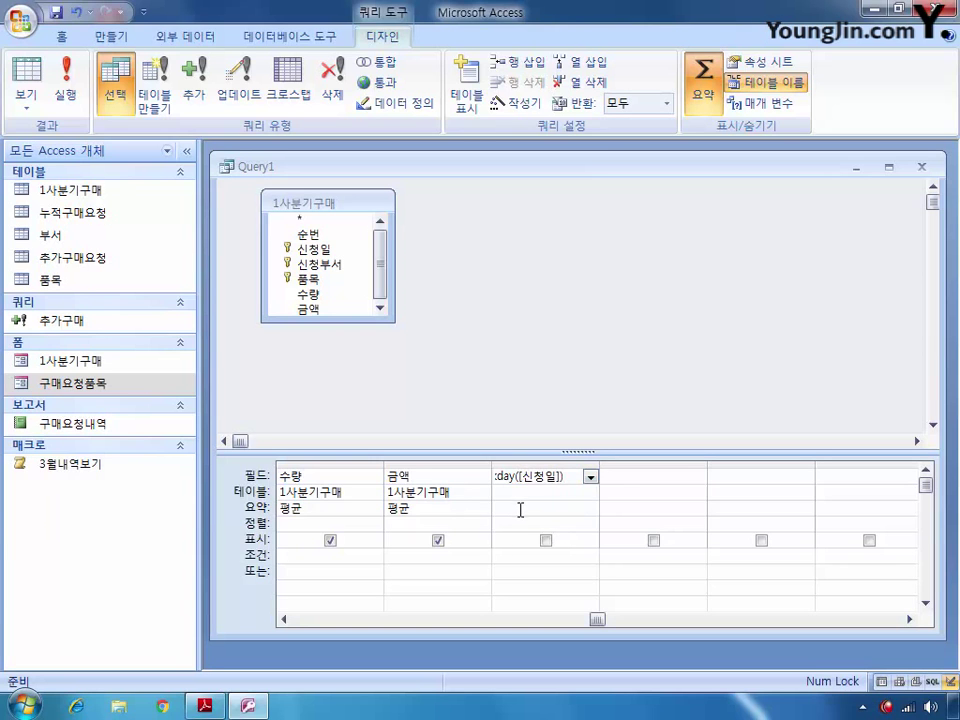
click(509, 509)
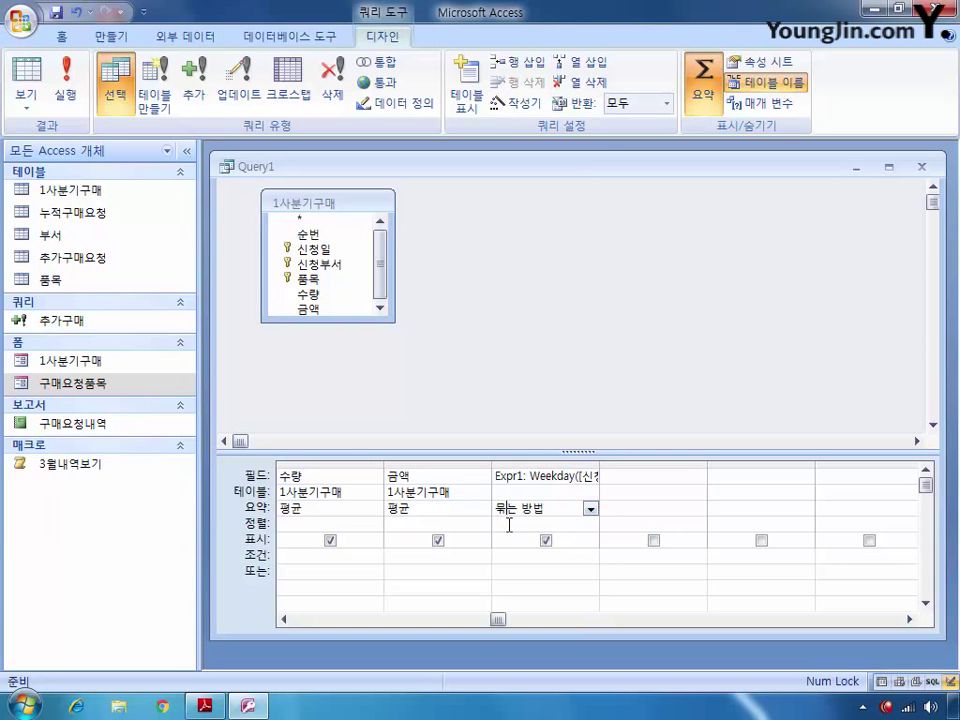
Sort the Weekday([신청일]) column by 오름차순 and hide it from the query output
click(509, 523)
click(591, 525)
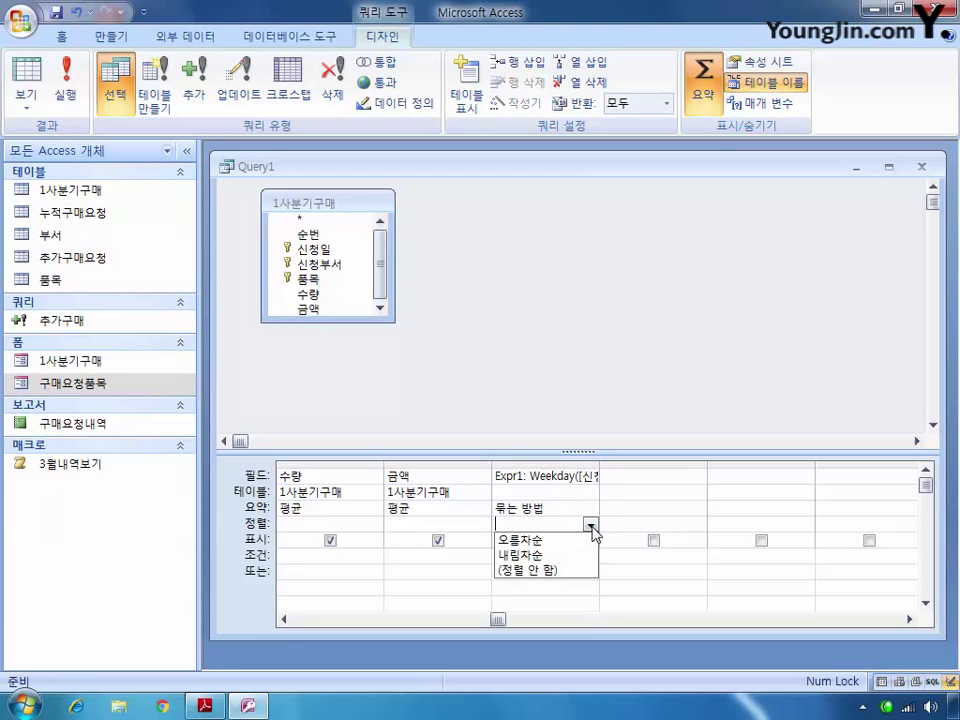
click(579, 543)
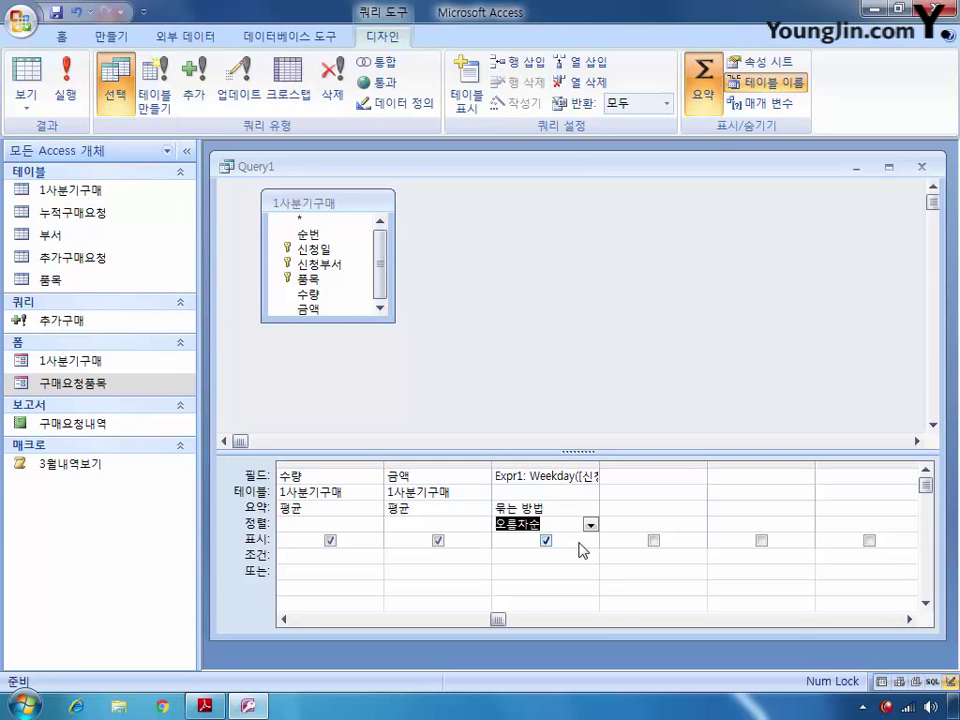
click(546, 540)
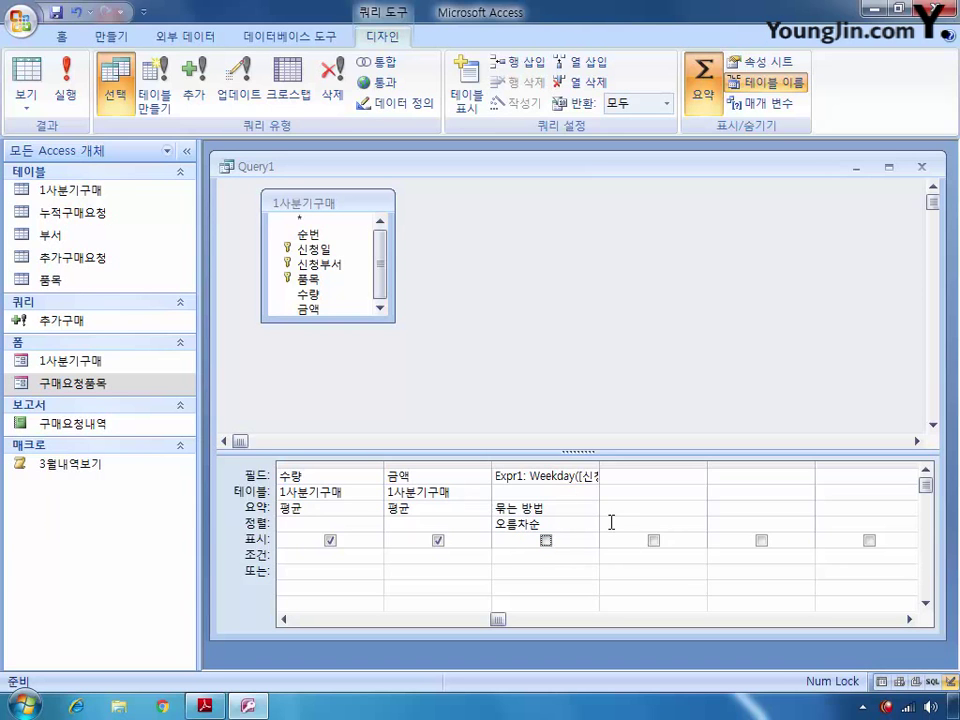
Close the query and save it under the name 요일별수량금액평균
click(922, 167)
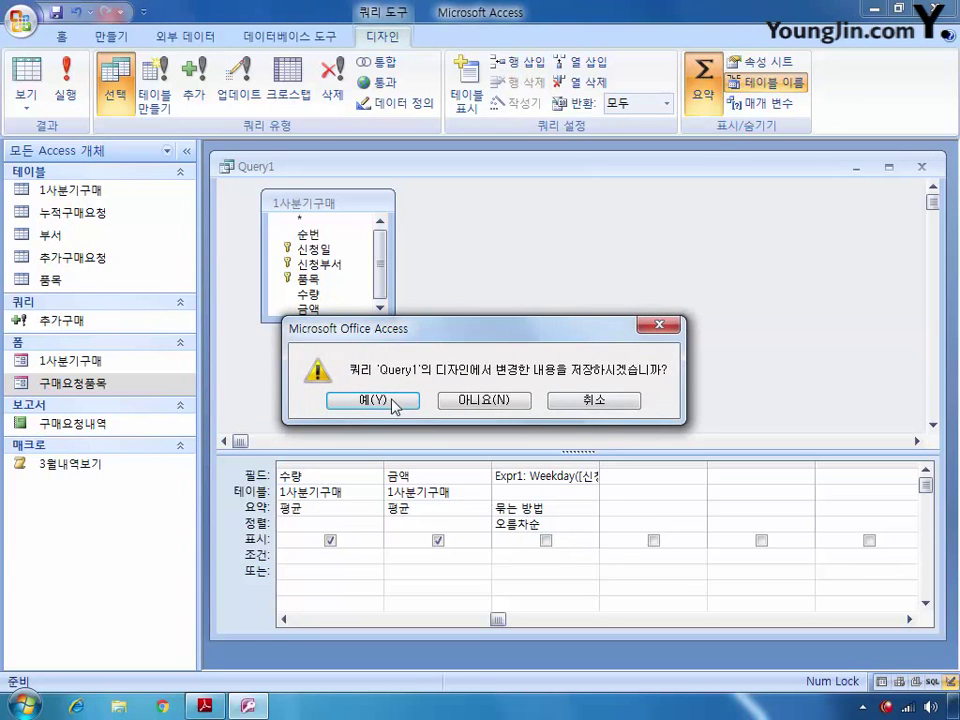
click(372, 400)
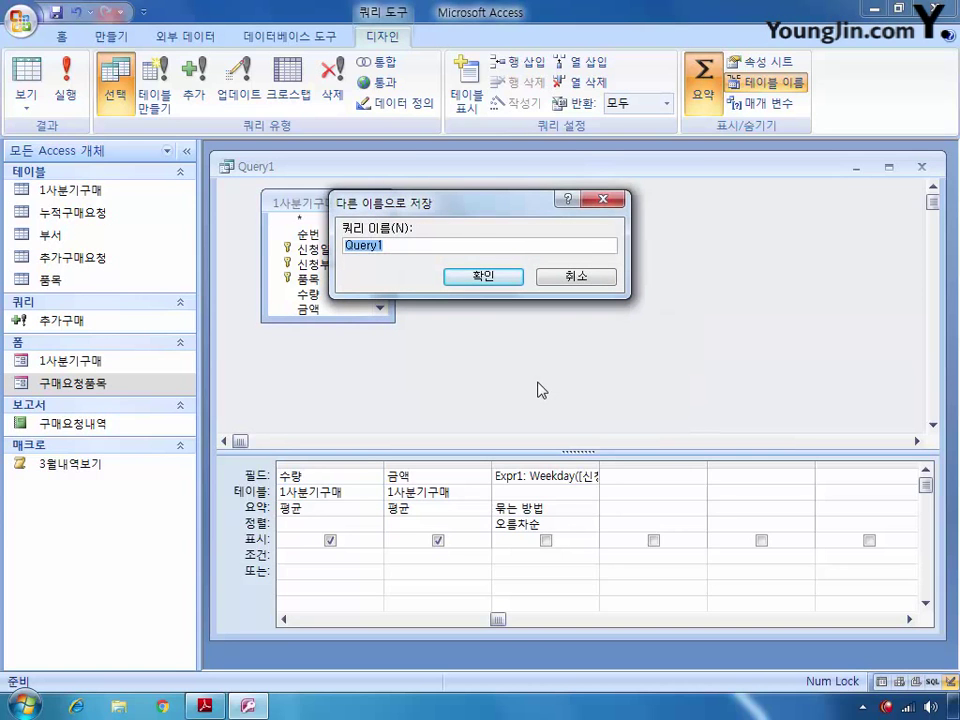
text(dy)
key(BackSpace)
key(BackSpace)
text(요일별수)
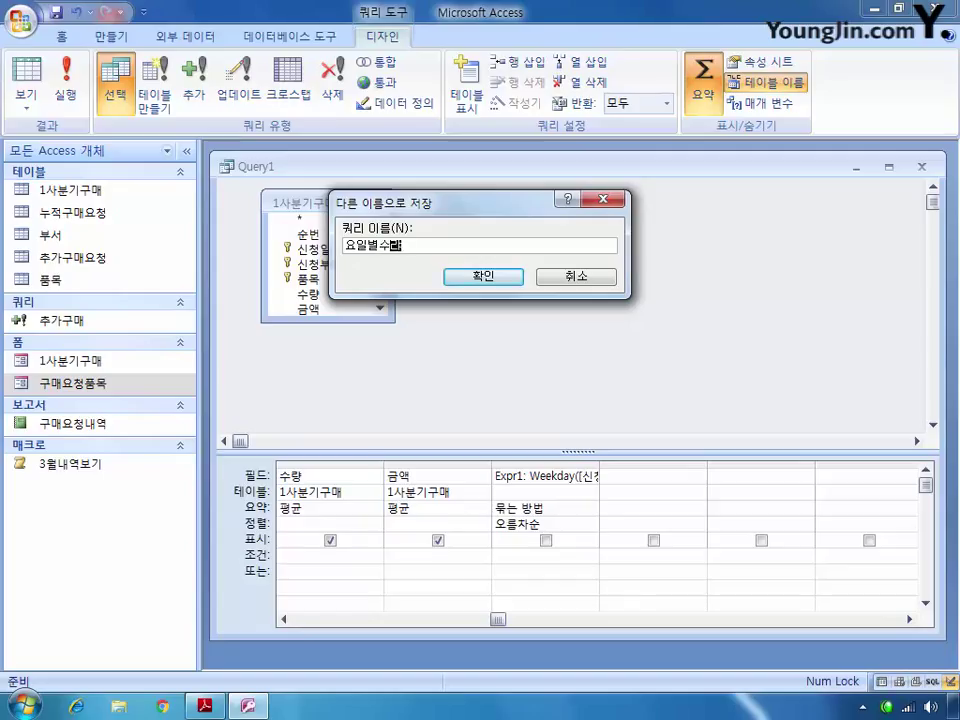
text(량금액평균)
key(Return)
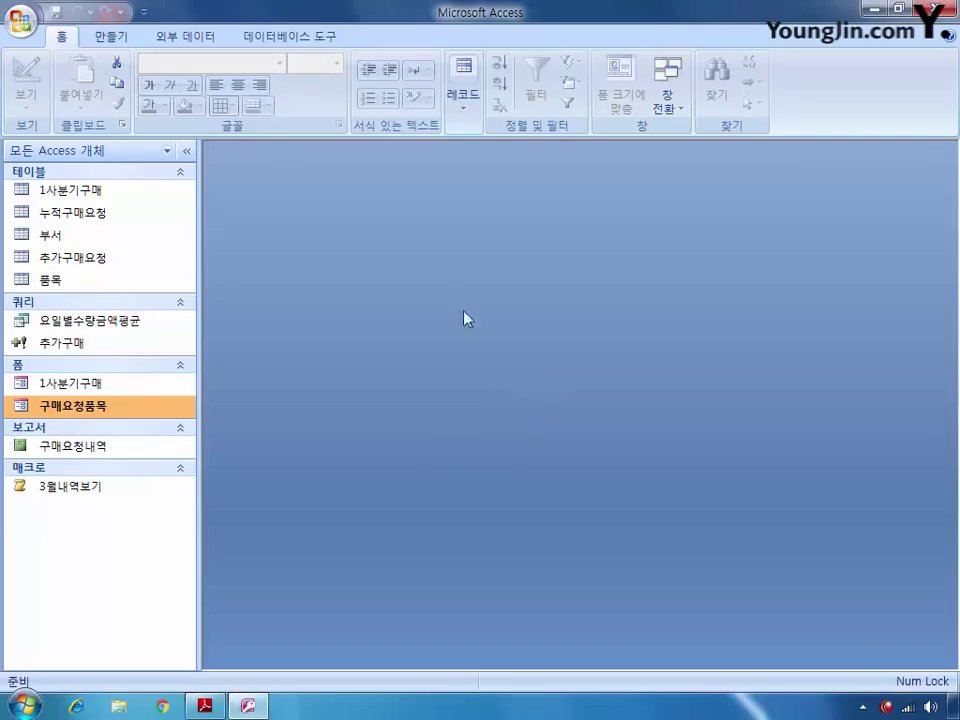
Create a new query in design view based on the 품목 table
click(128, 38)
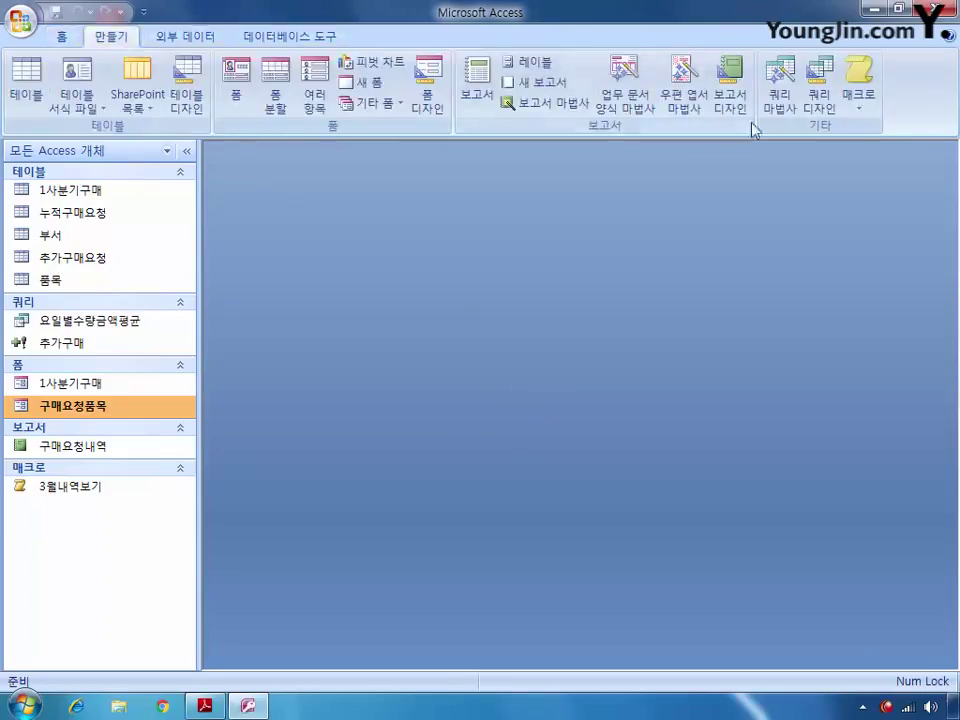
click(819, 85)
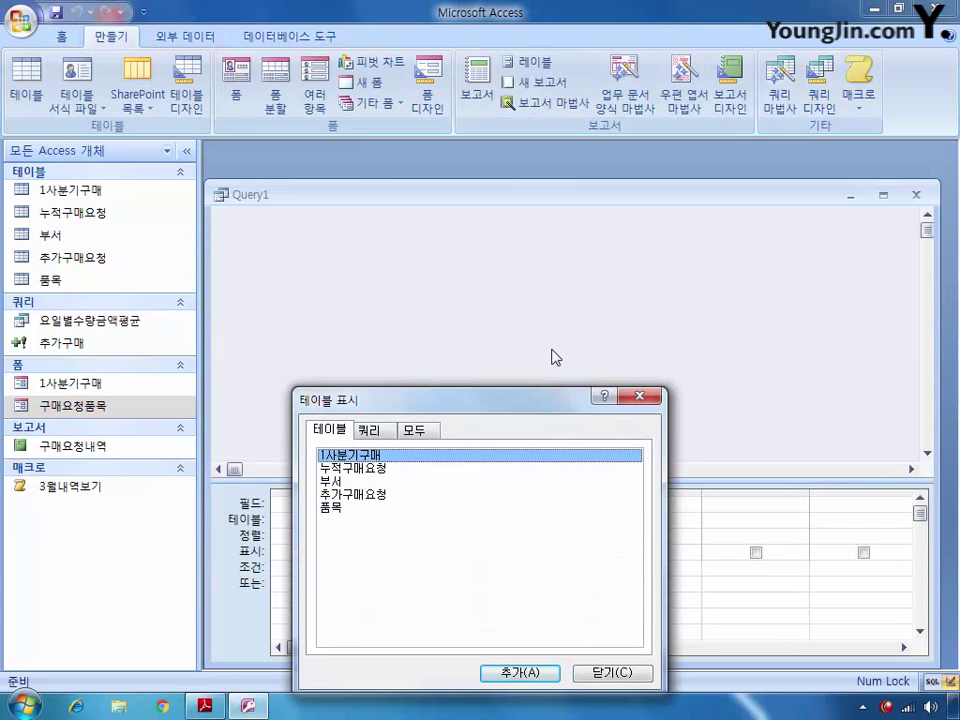
click(332, 508)
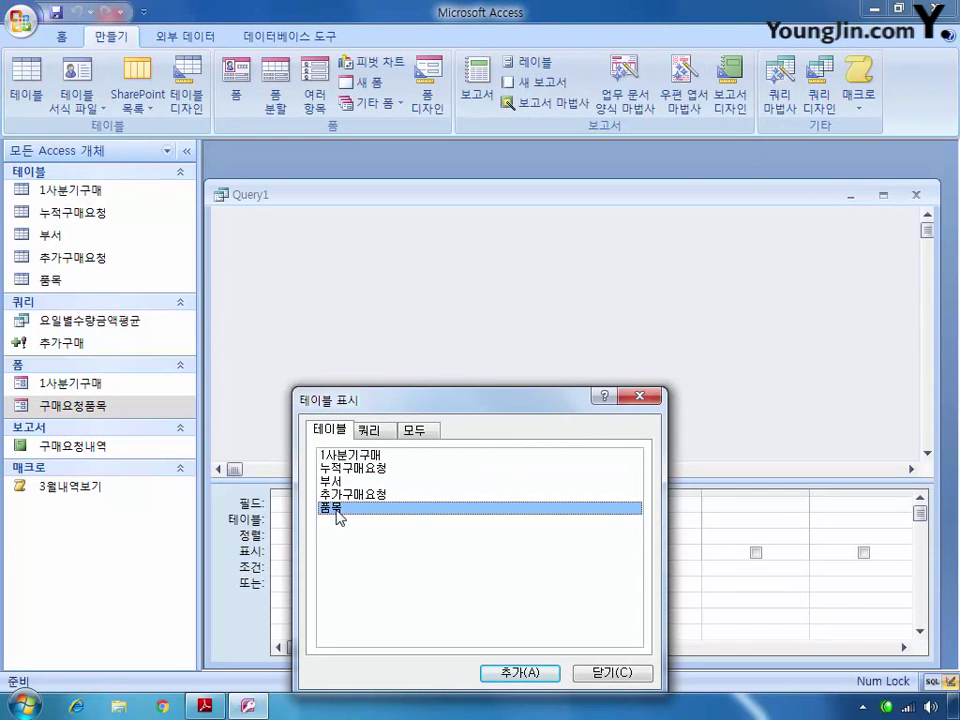
click(518, 673)
click(615, 674)
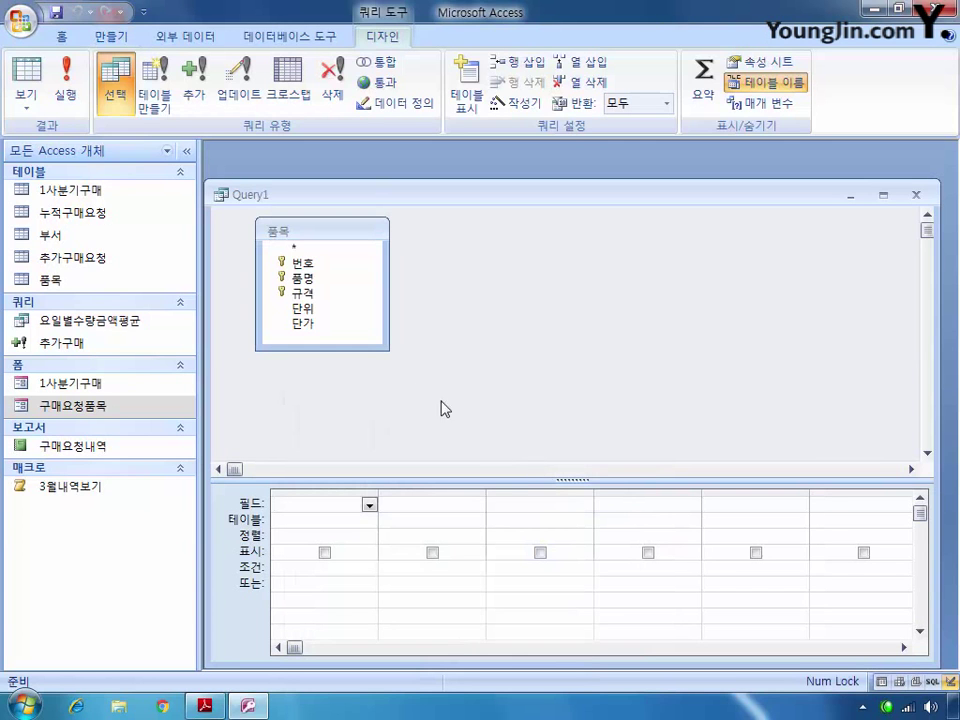
Add the 품명 and 단가 fields to the query grid and give 단가 the alias 최대단가
double_click(307, 279)
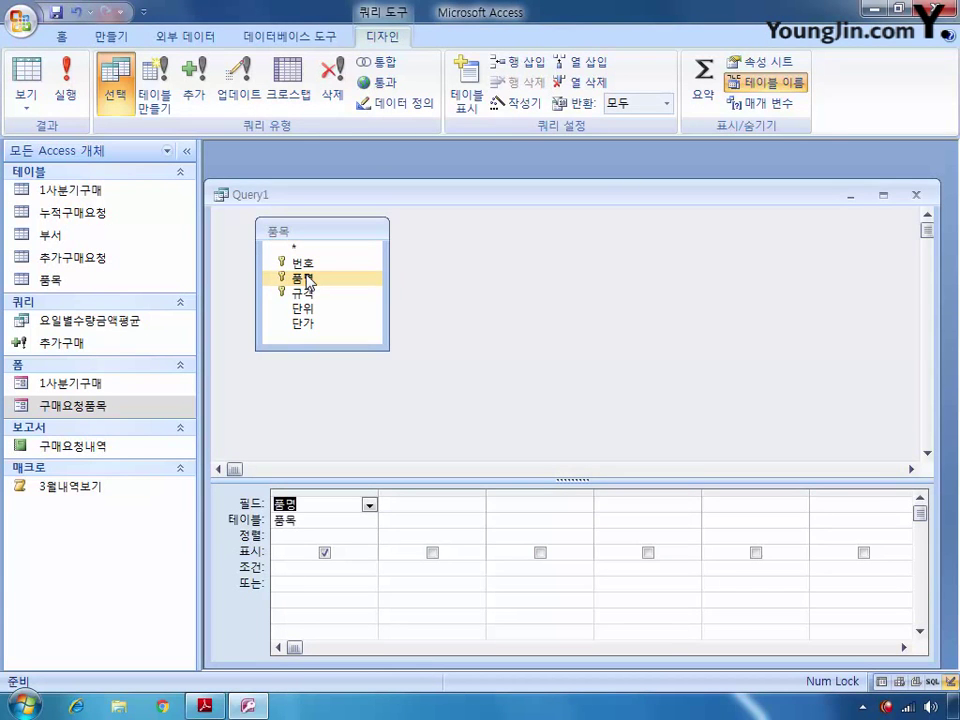
double_click(309, 324)
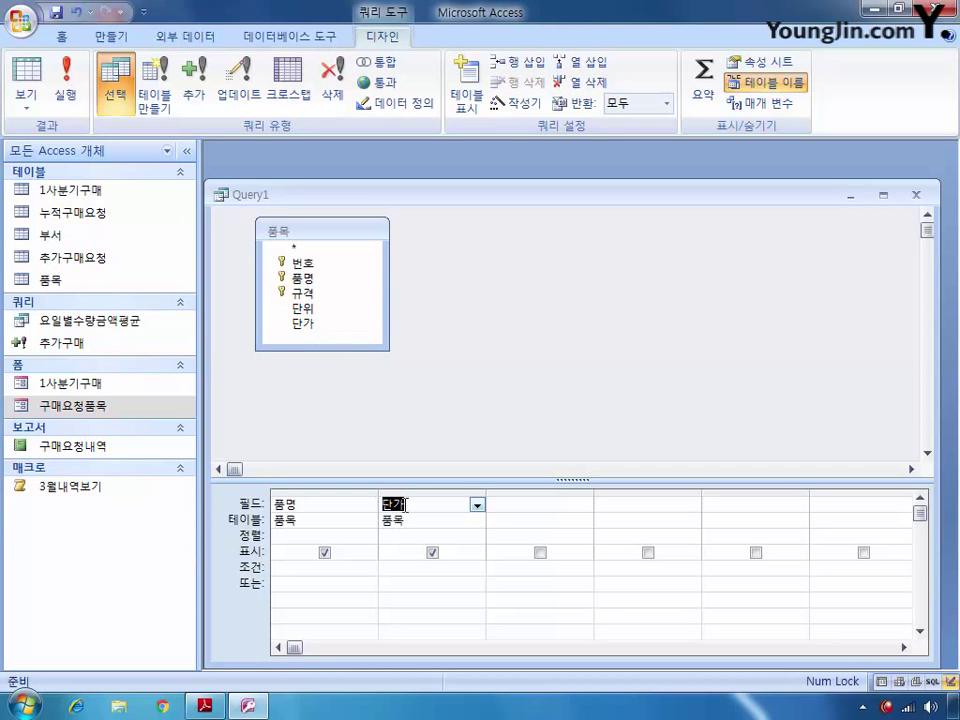
click(387, 511)
text(최대단가:)
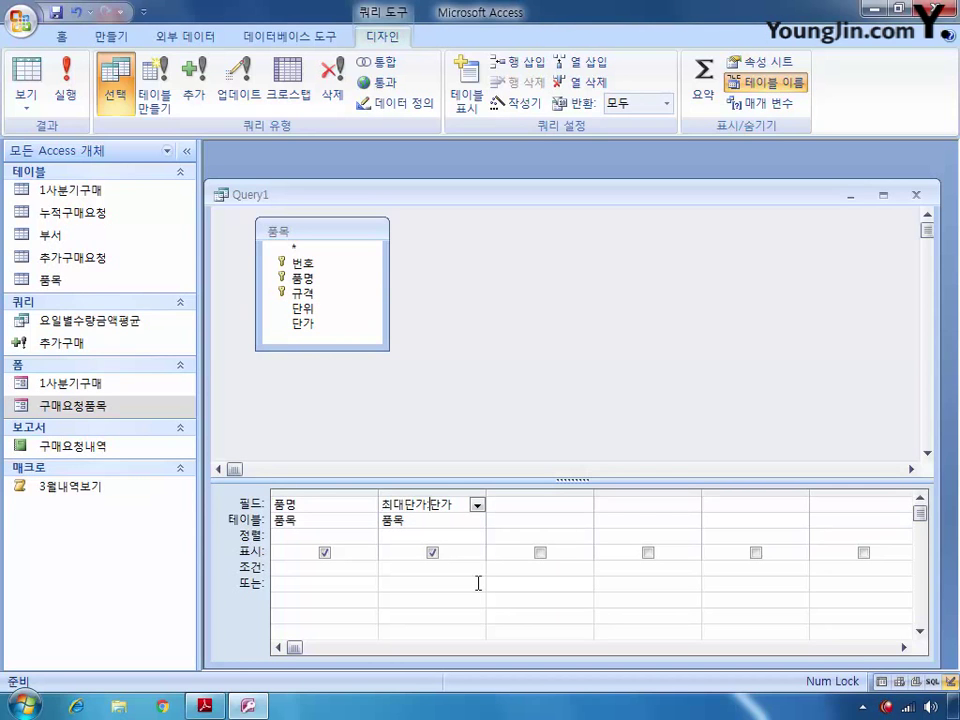
Turn on the query's 요약 row and set the 최대단가 column to 최대값
click(703, 97)
click(446, 537)
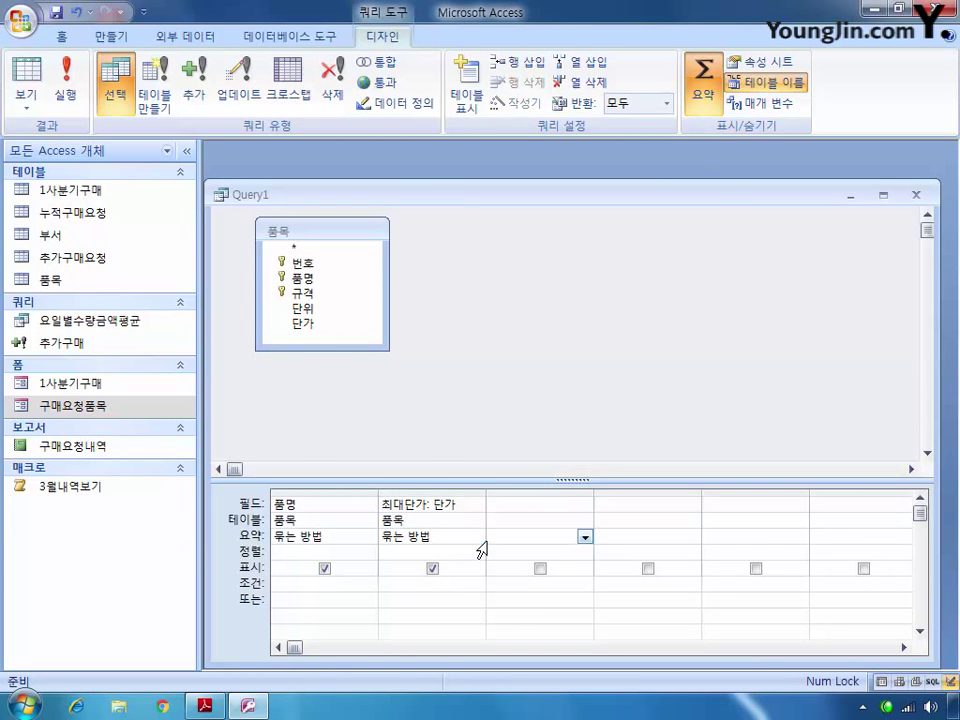
click(477, 537)
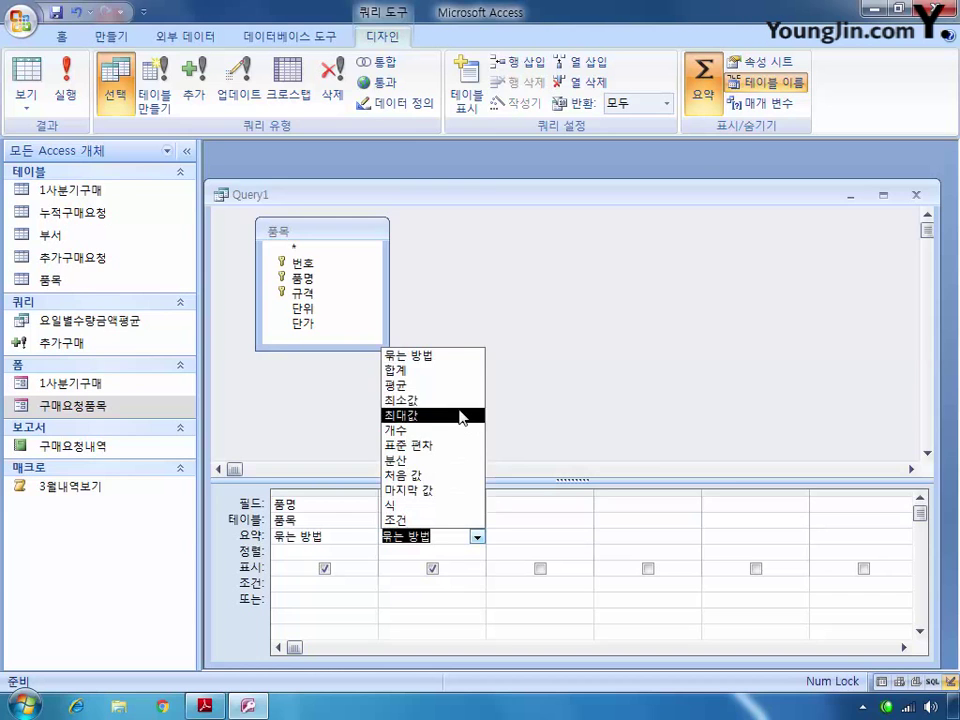
click(420, 414)
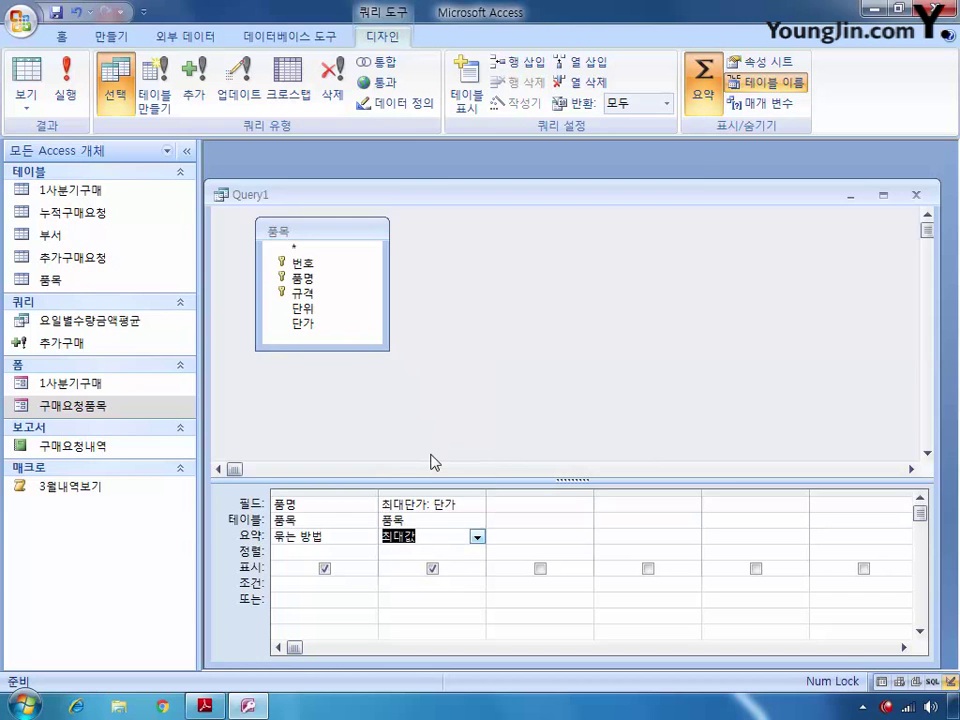
Widen the 품명 column and enter the criterion like "8" & [조회할 품명의 일부를 입력하시오] & "*" for it
click(287, 587)
drag(379, 492, 637, 490)
click(456, 581)
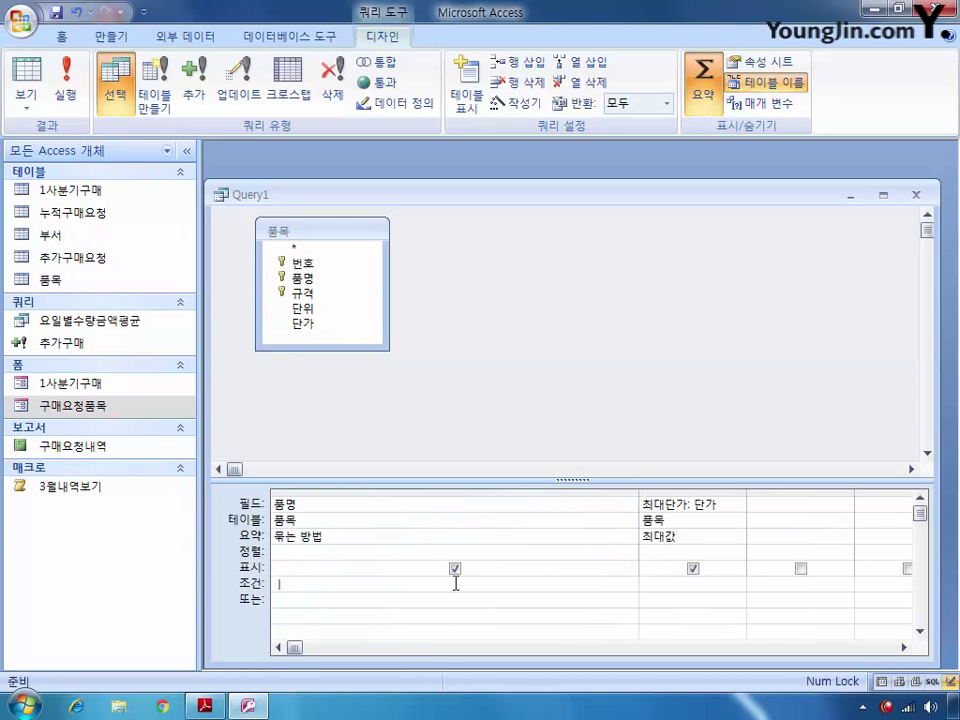
text(lik)
text(e "8)
text(" &)
text( [] &)
text( "*)
text(조회)
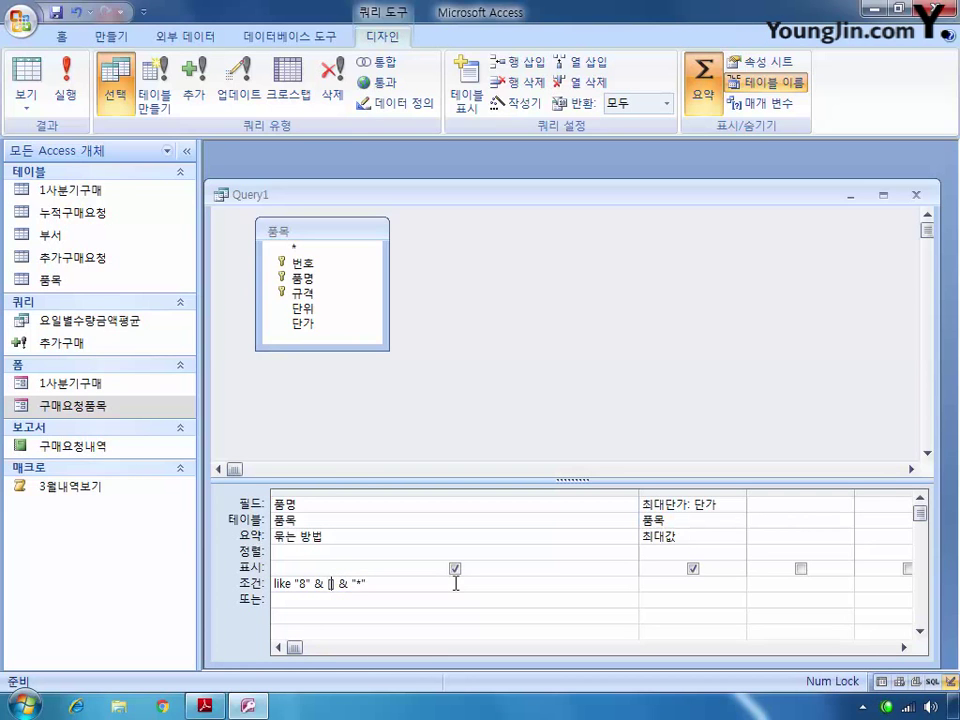
text(할 품명의)
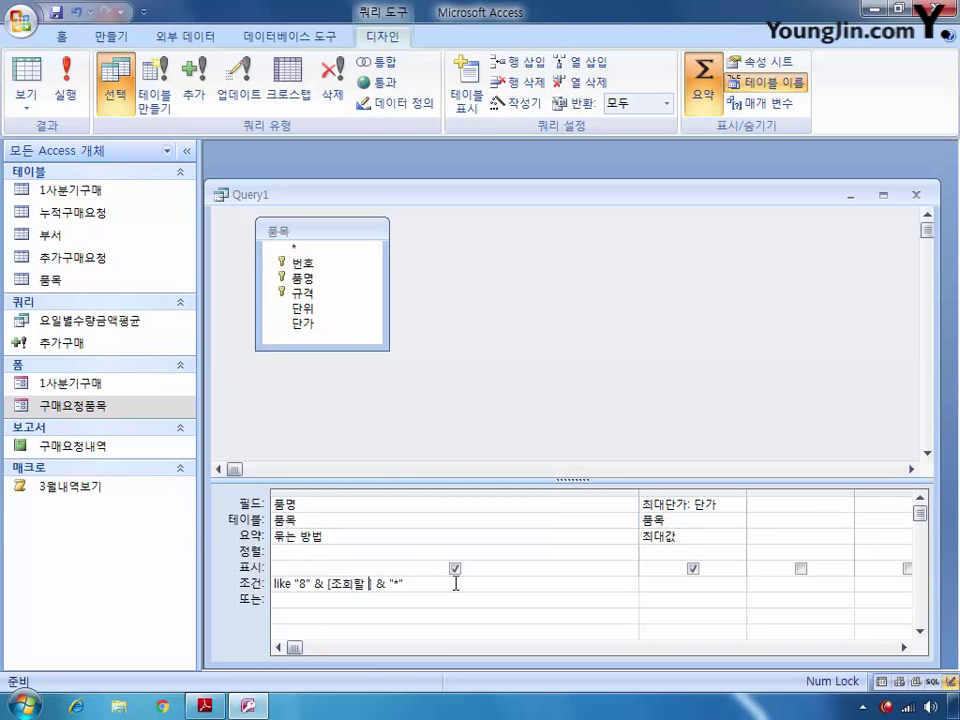
text( 일부를 입력하시)
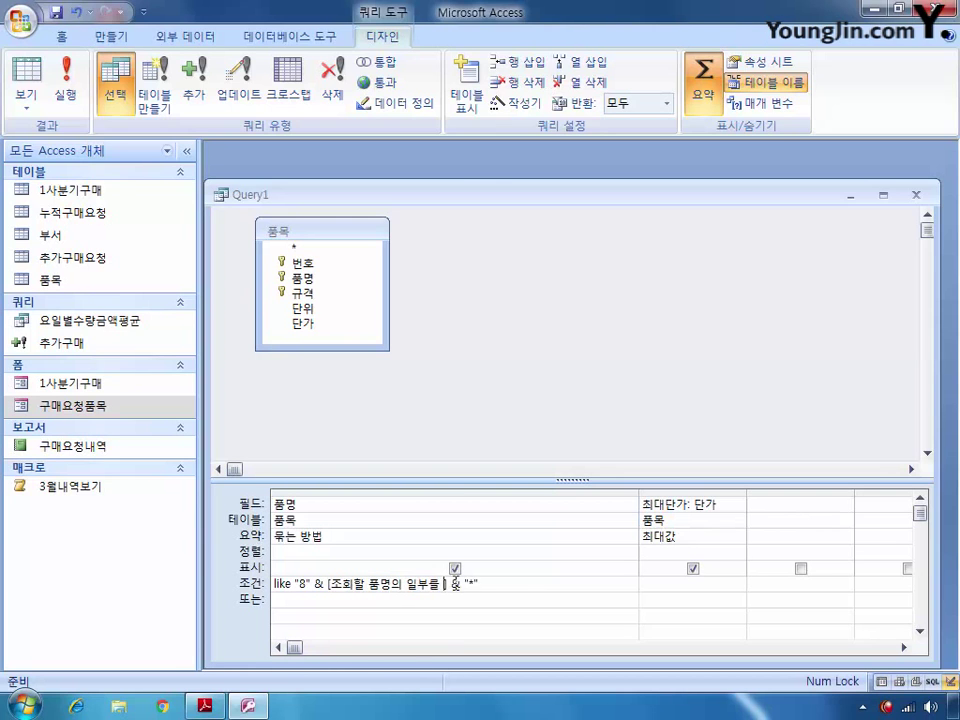
text(오)
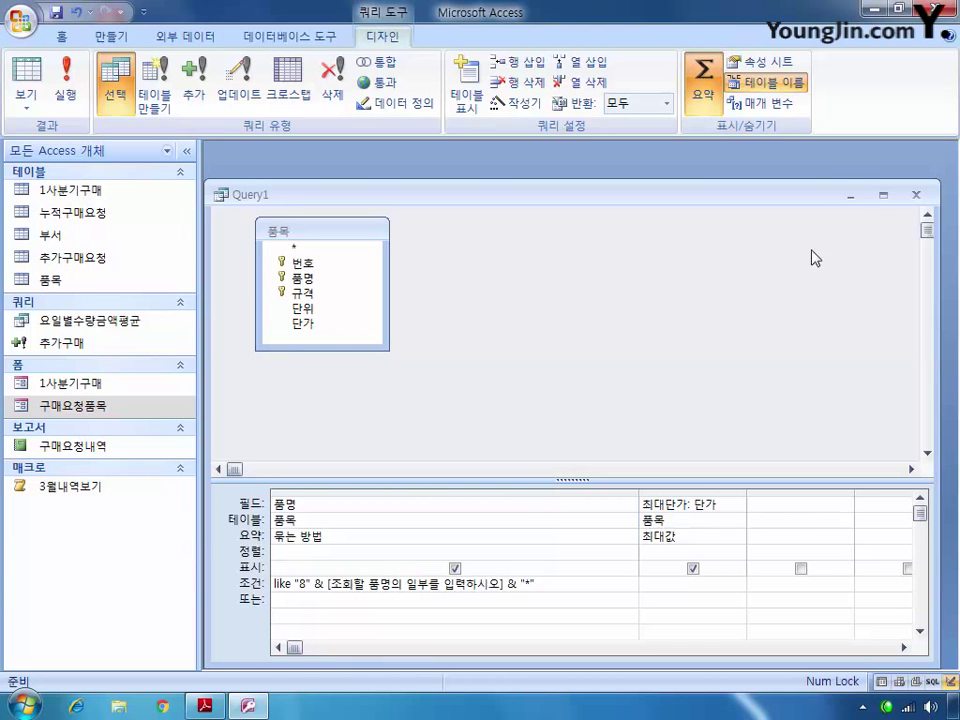
Close the query and save it under the name 품목별최대단가
click(915, 194)
click(377, 398)
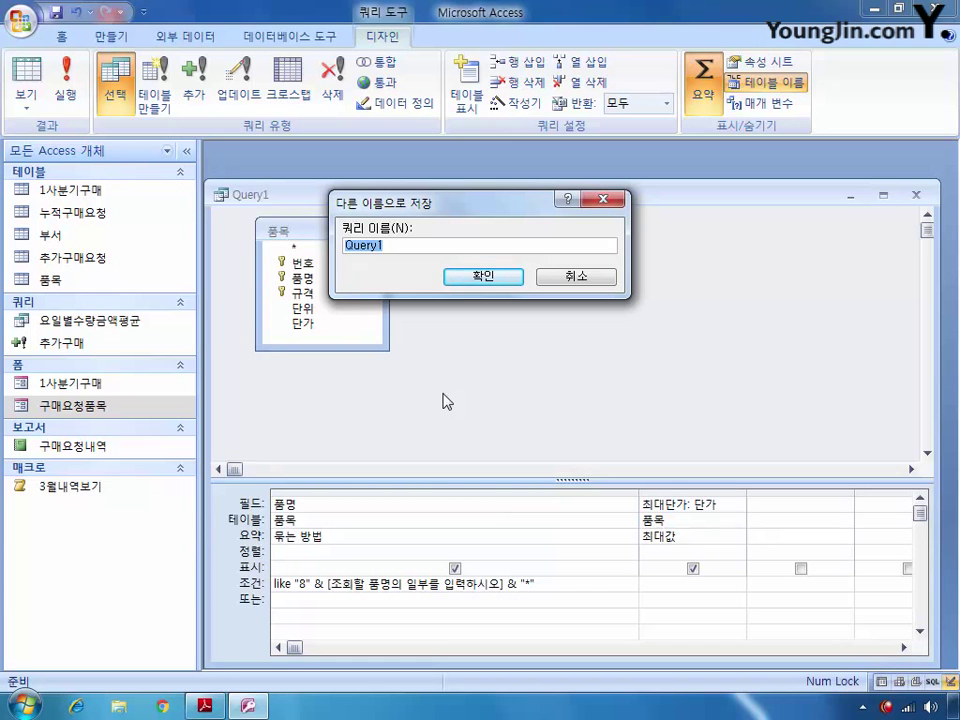
text(품목별최대단가)
key(Return)
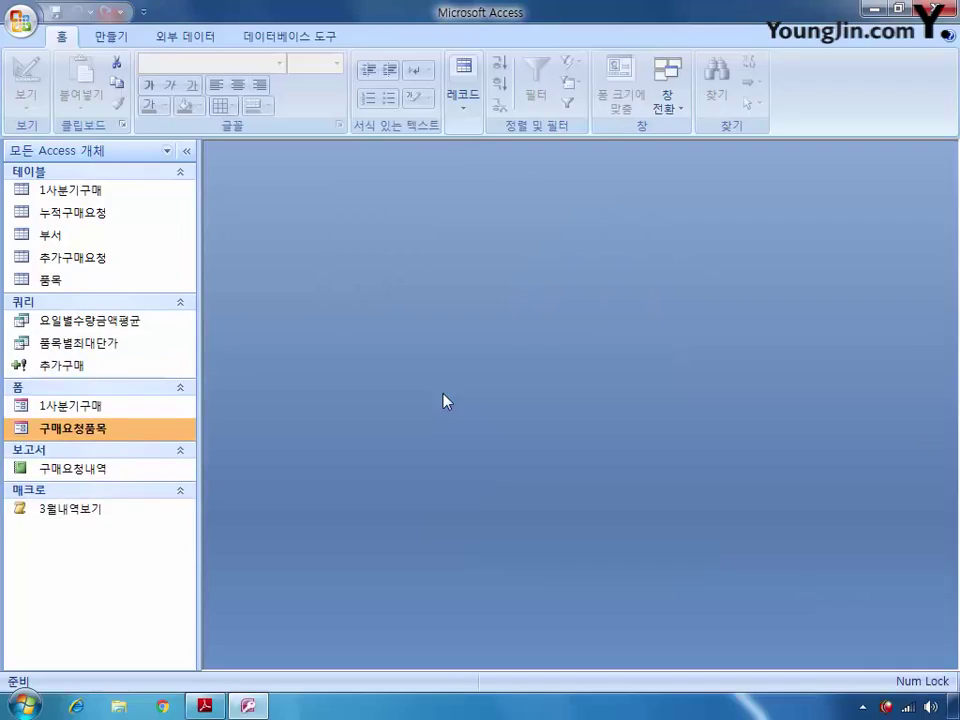
Open the 1사분기구매 form in design view and show its property sheet
click(141, 404)
right_click(80, 405)
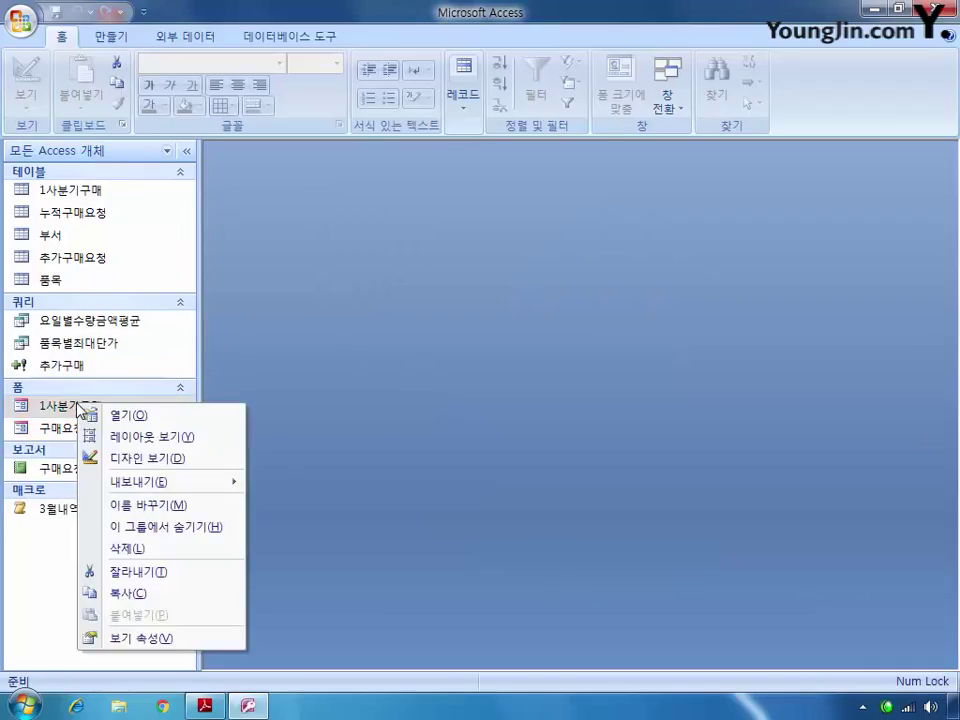
click(166, 459)
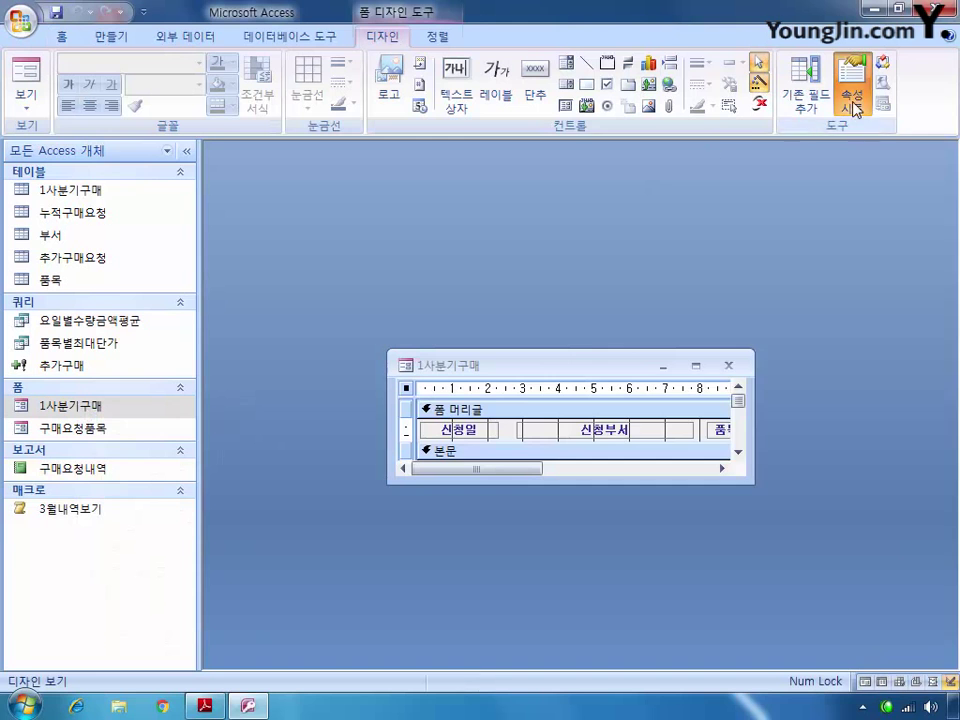
click(851, 88)
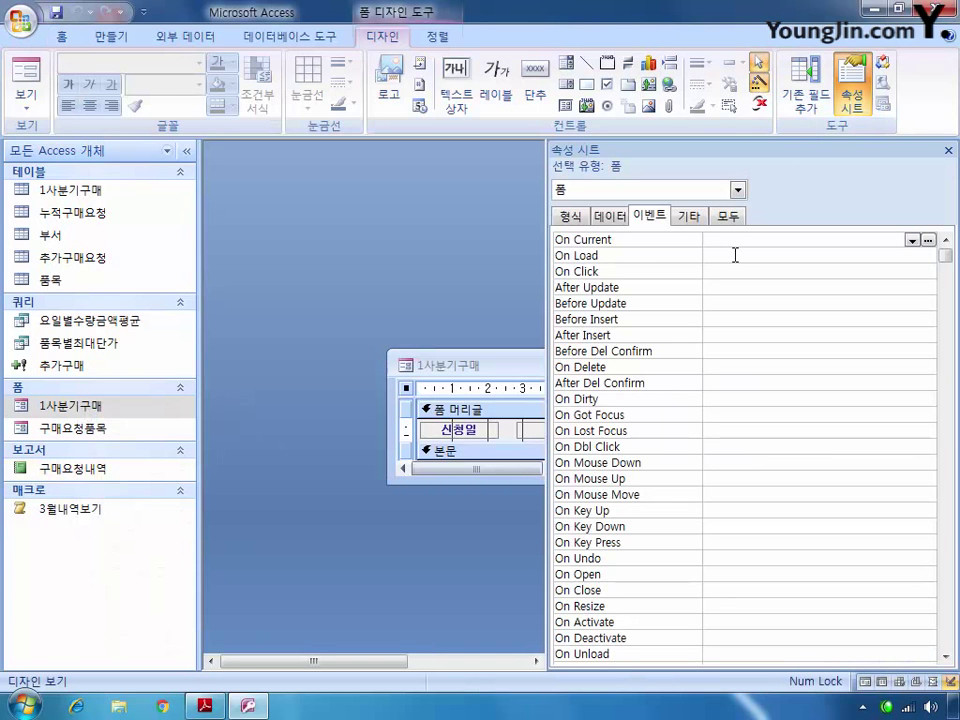
Create an event procedure for the On Got Focus event of the txt합계 text box
click(738, 189)
drag(748, 246, 745, 232)
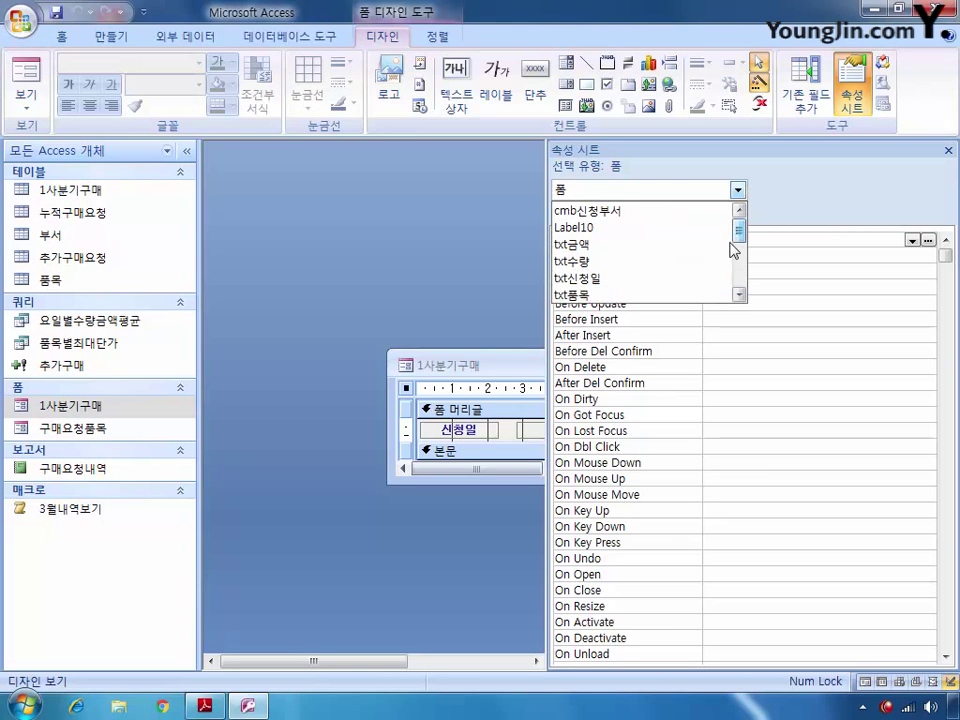
click(740, 294)
click(634, 280)
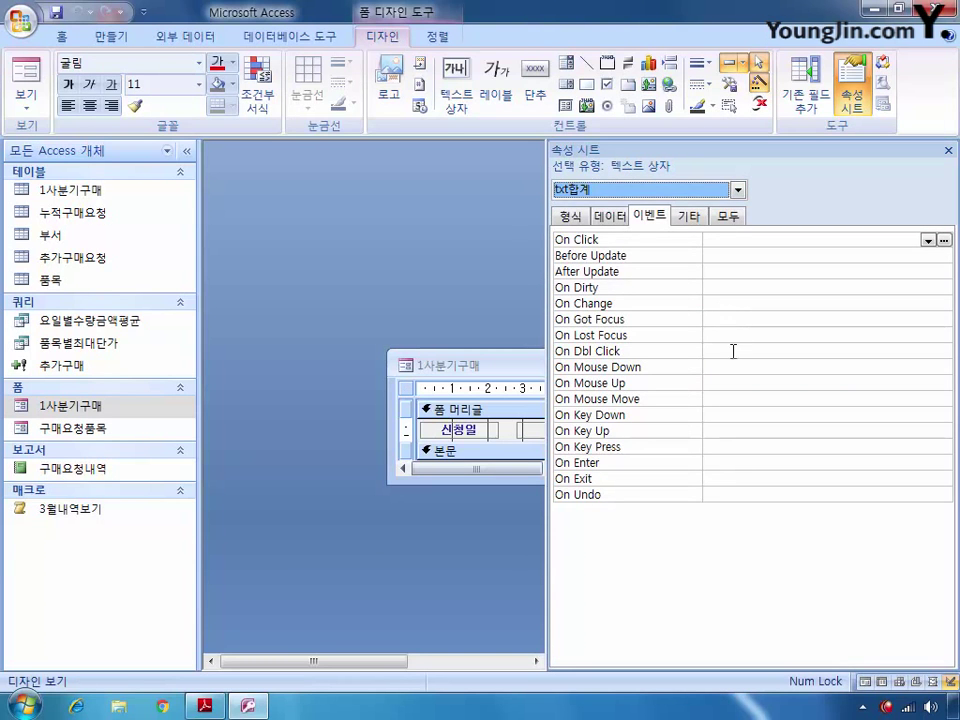
click(723, 319)
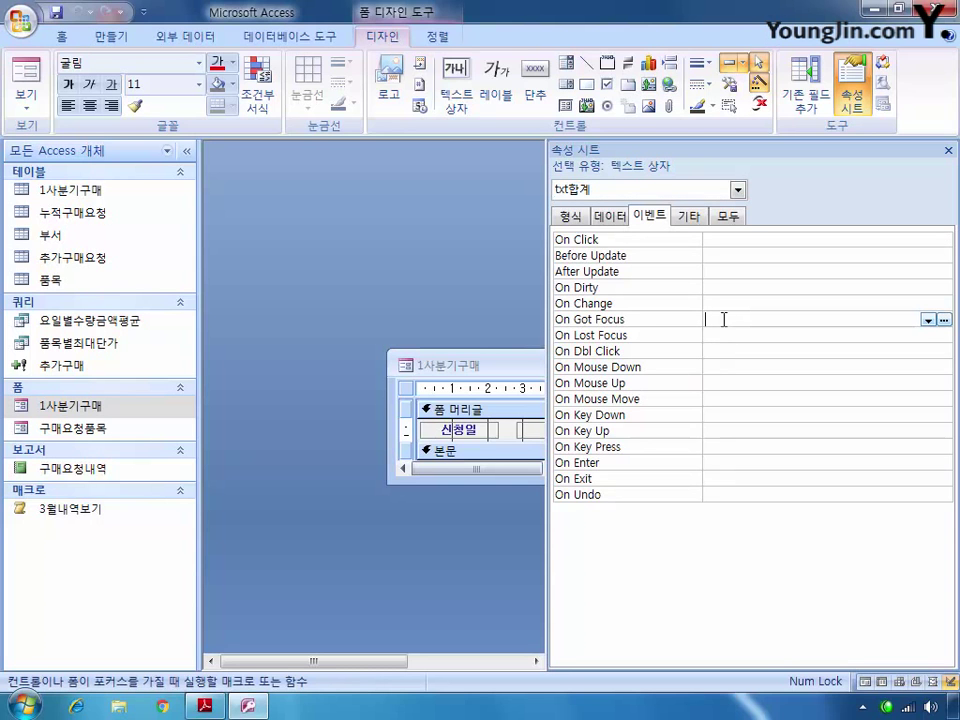
click(928, 320)
click(932, 333)
click(943, 320)
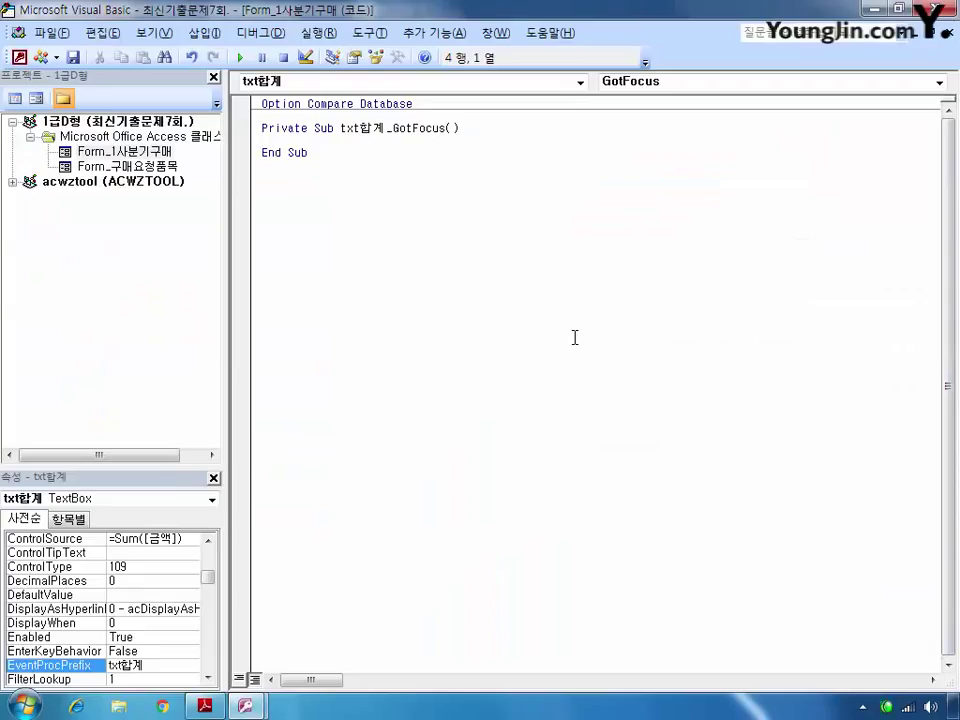
Begin the txt합계_GotFocus procedure with the line If txt합계 >= 2000000 Then
text(if txt)
key(BackSpace)
key(BackSpace)
key(BackSpace)
key(Hangul)
text(txt)
key(Hangul)
text(합ㄱ)
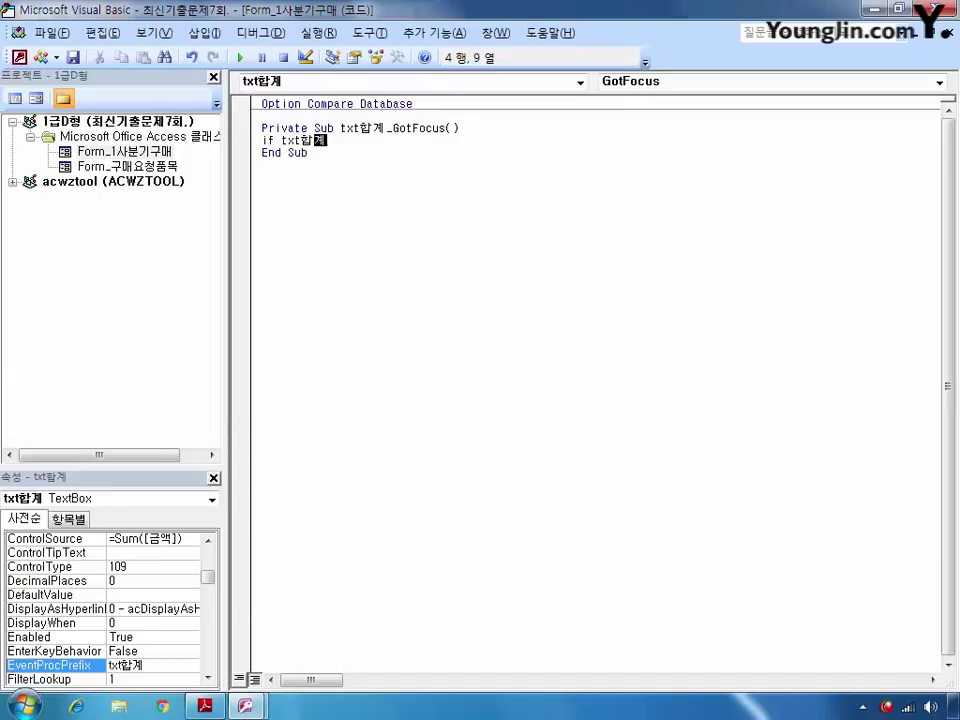
text( >=2000000 )
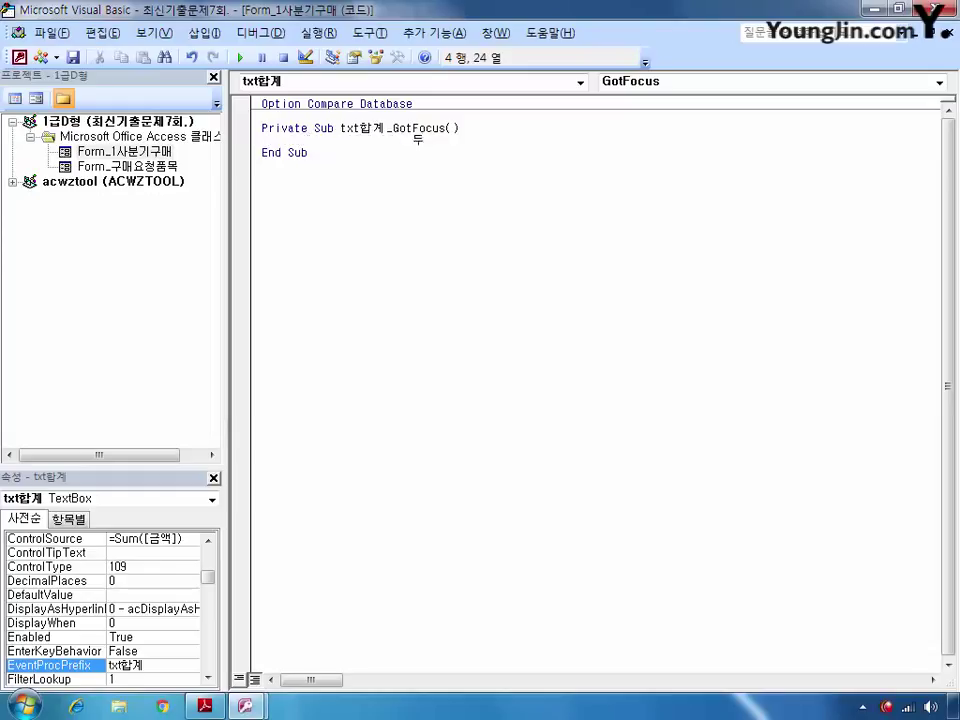
text(txt합계 >=2000000 then)
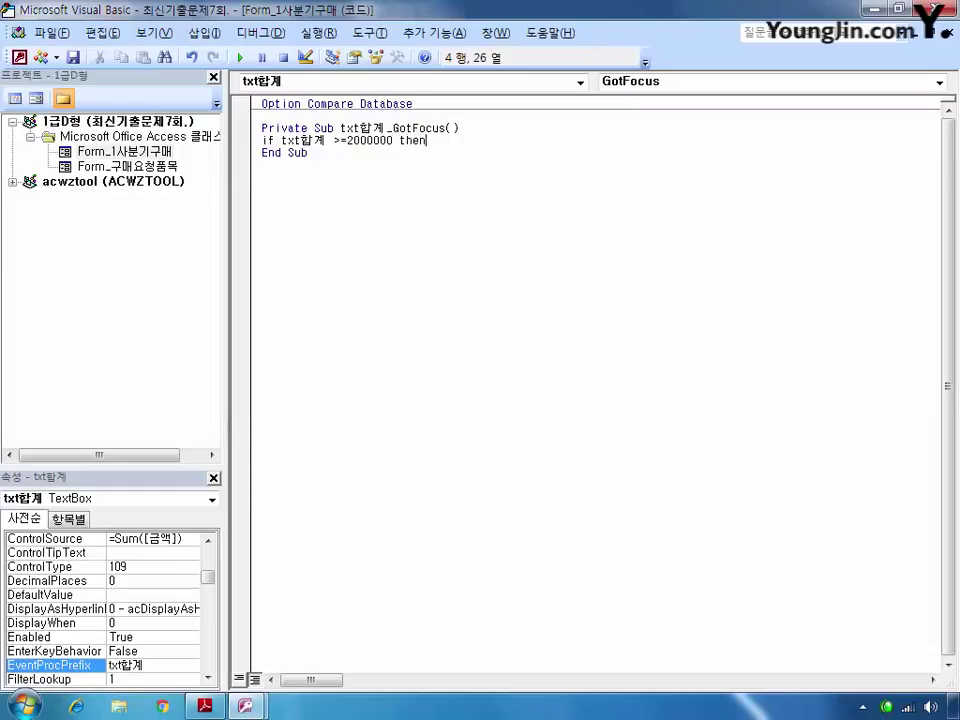
key(Return)
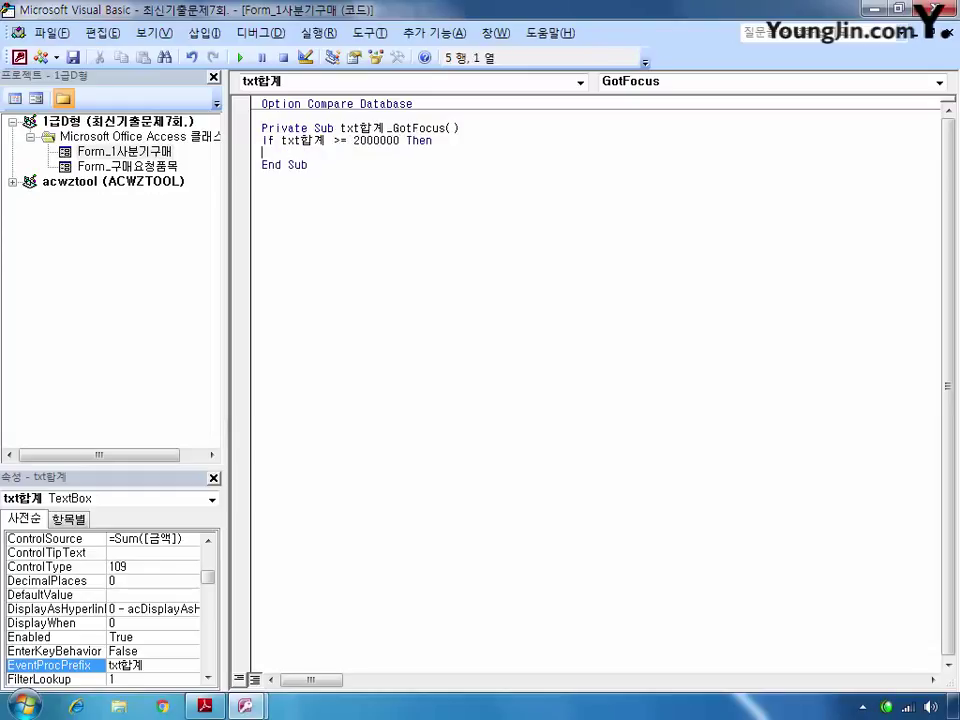
Inside the If block, start assigning a MsgBox call to variable a with the prompt "금액조정요망"
text(a = msgbox(")
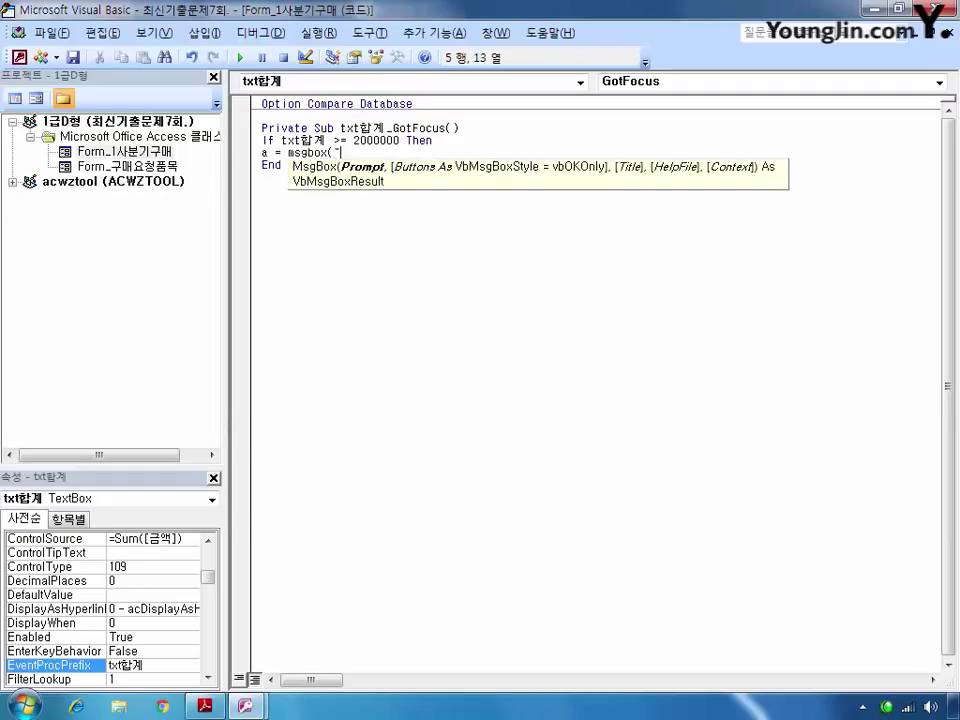
text(금액저점)
key(BackSpace)
key(BackSpace)
text(조정을)
text(요망",)
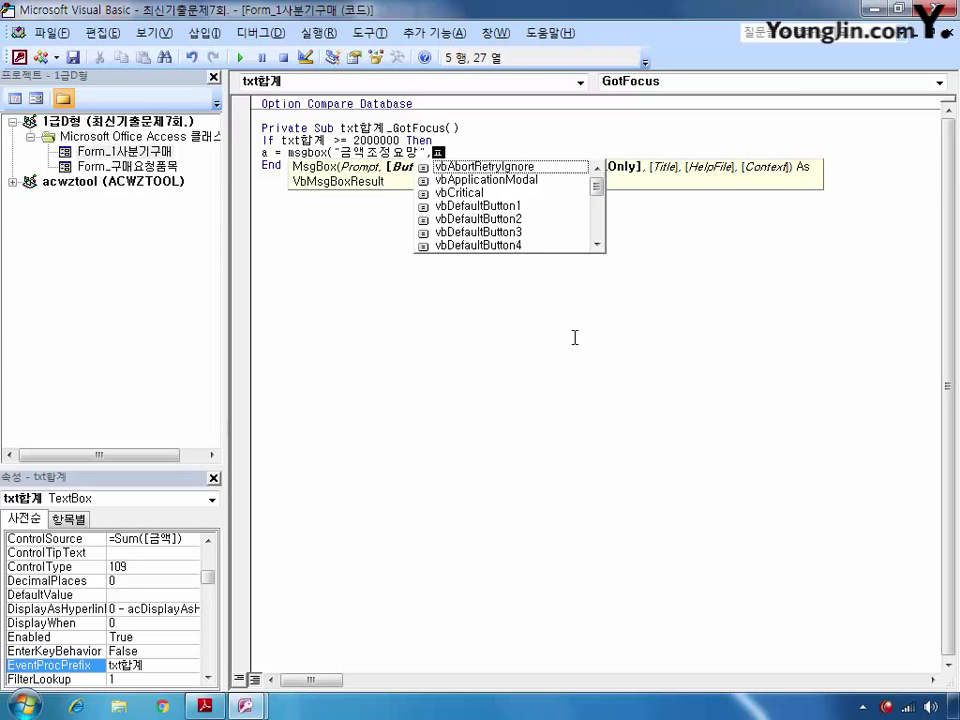
Complete the MsgBox call with vbExclamation+vbOKOnly as its buttons argument
text(vb)
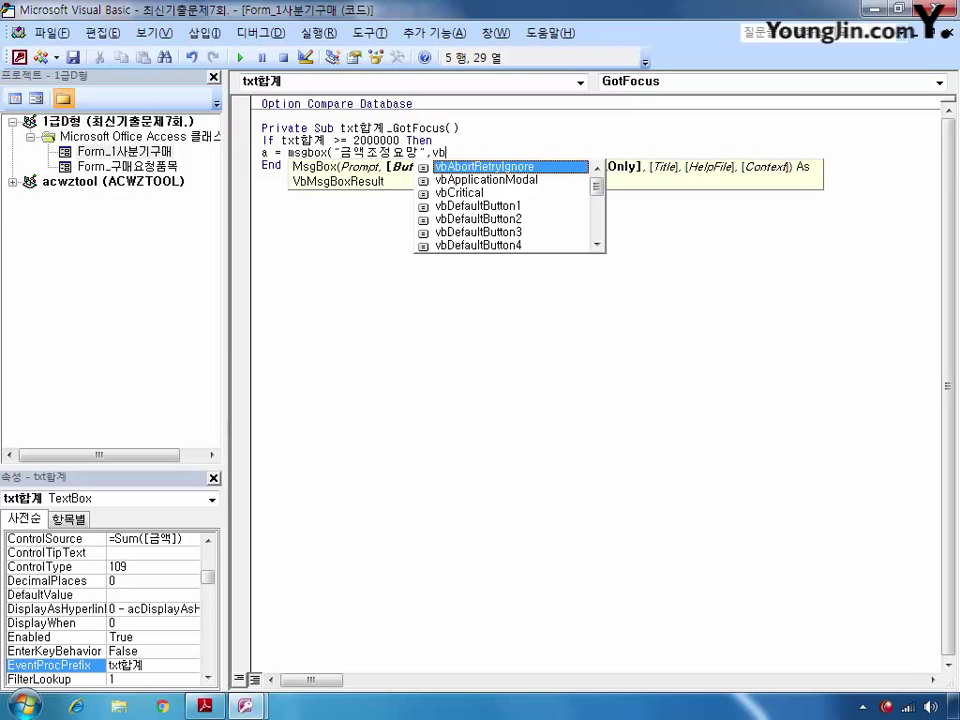
text(e)
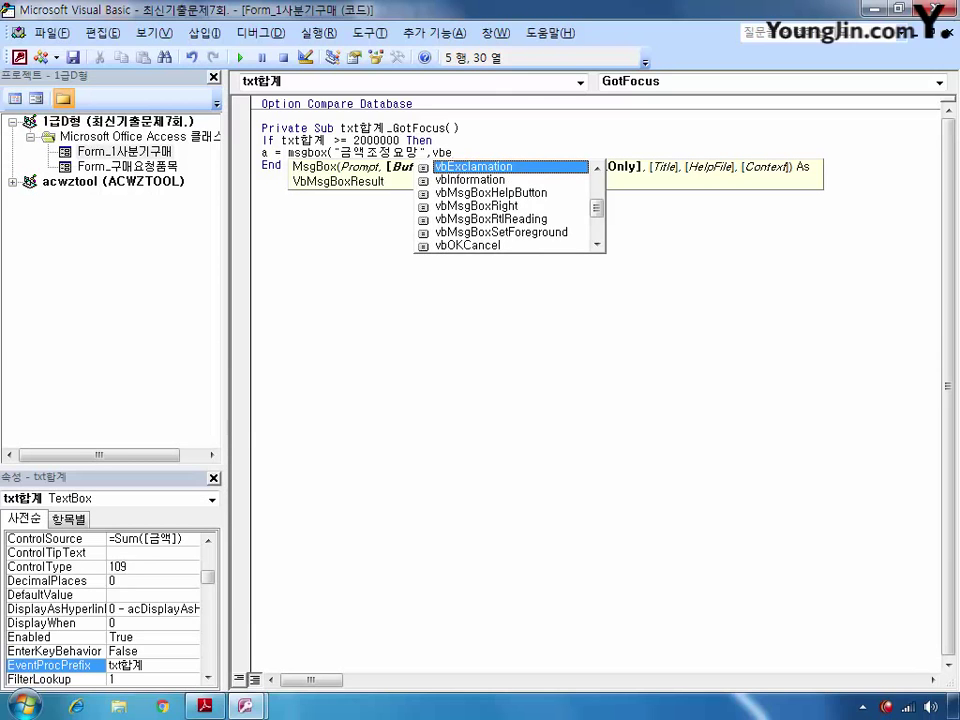
key(Tab)
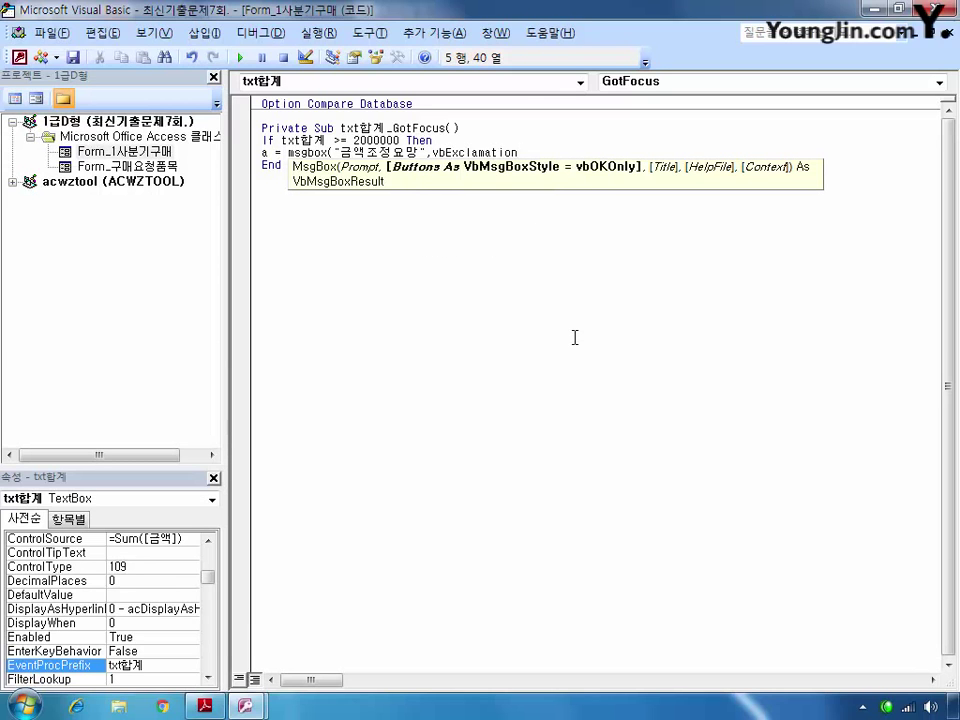
text(+vb)
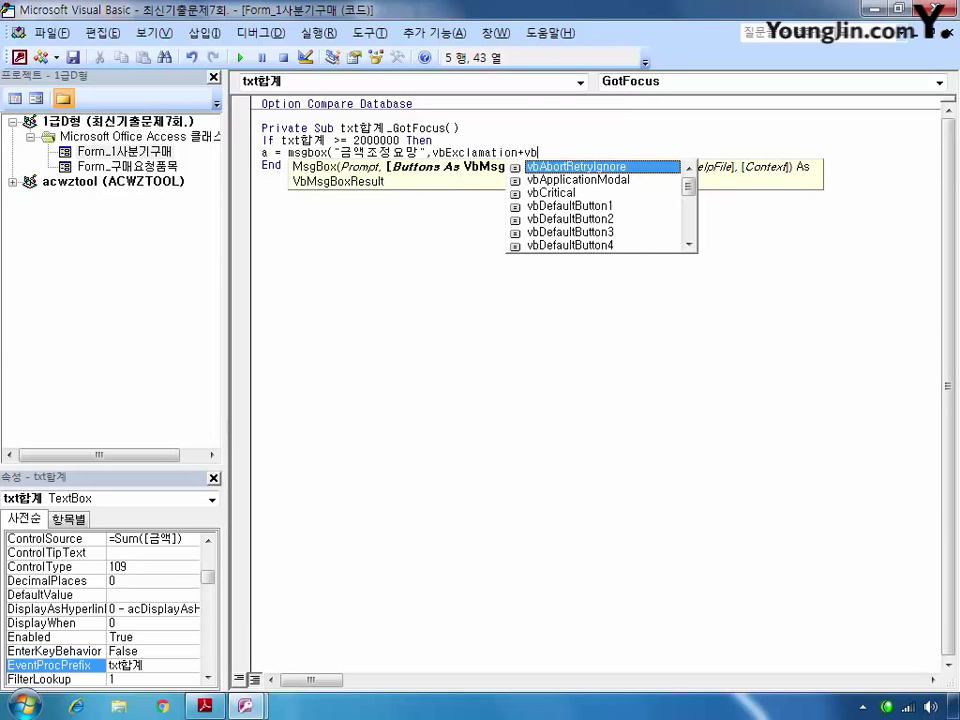
text(o)
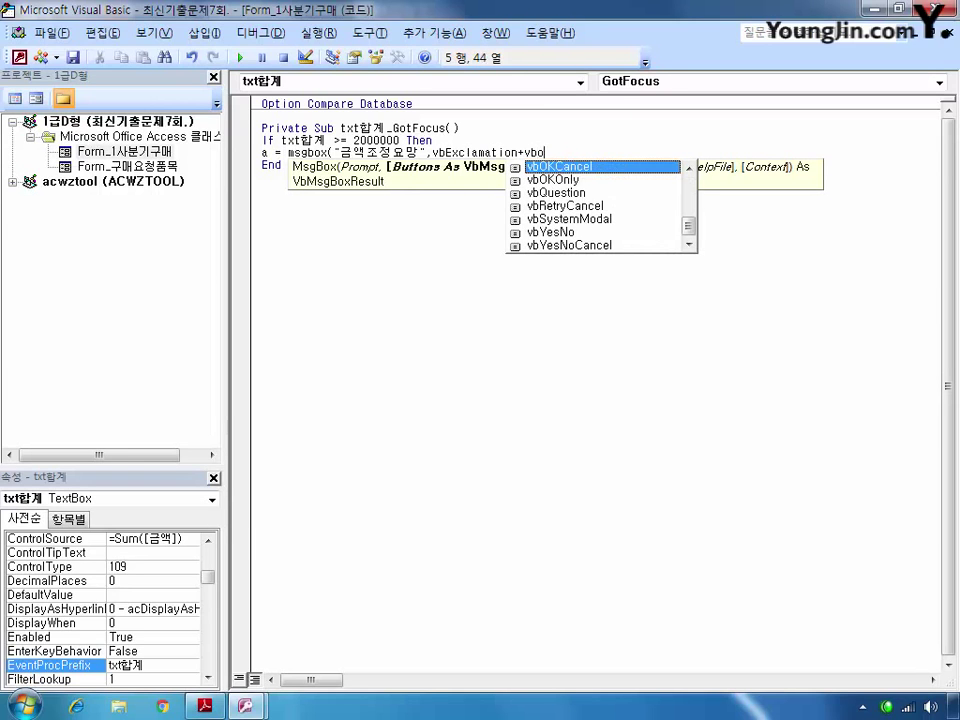
text(k)
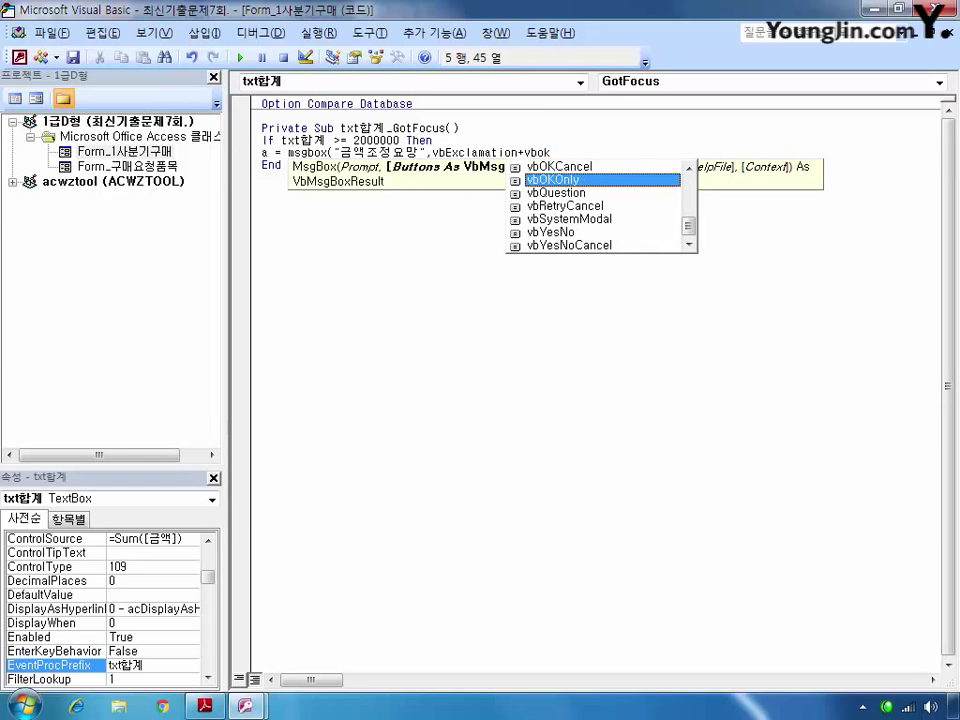
key(Tab)
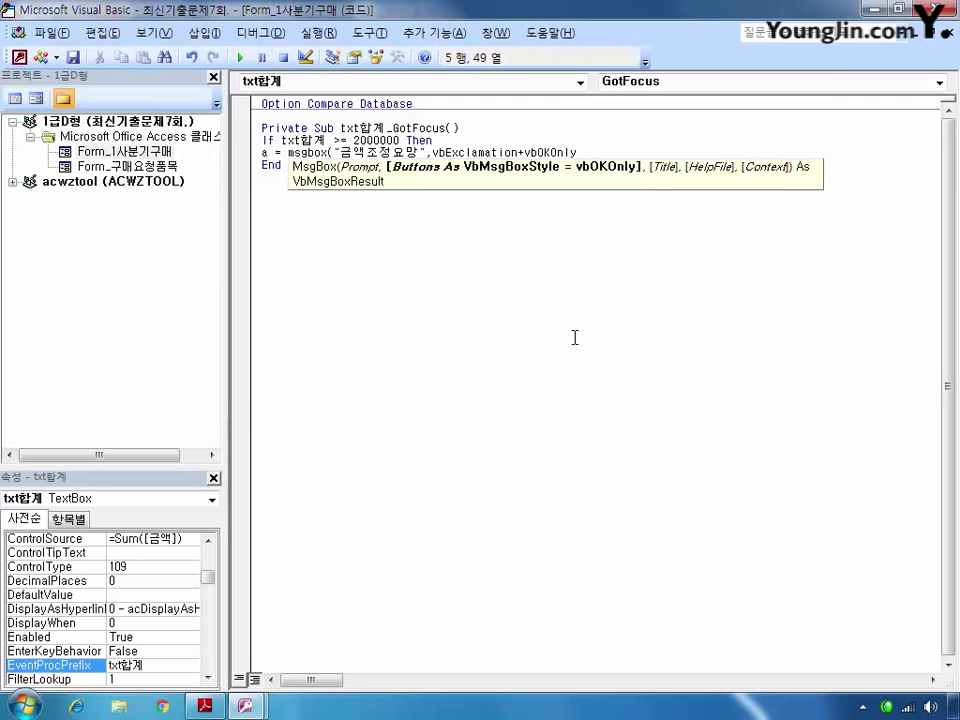
text())
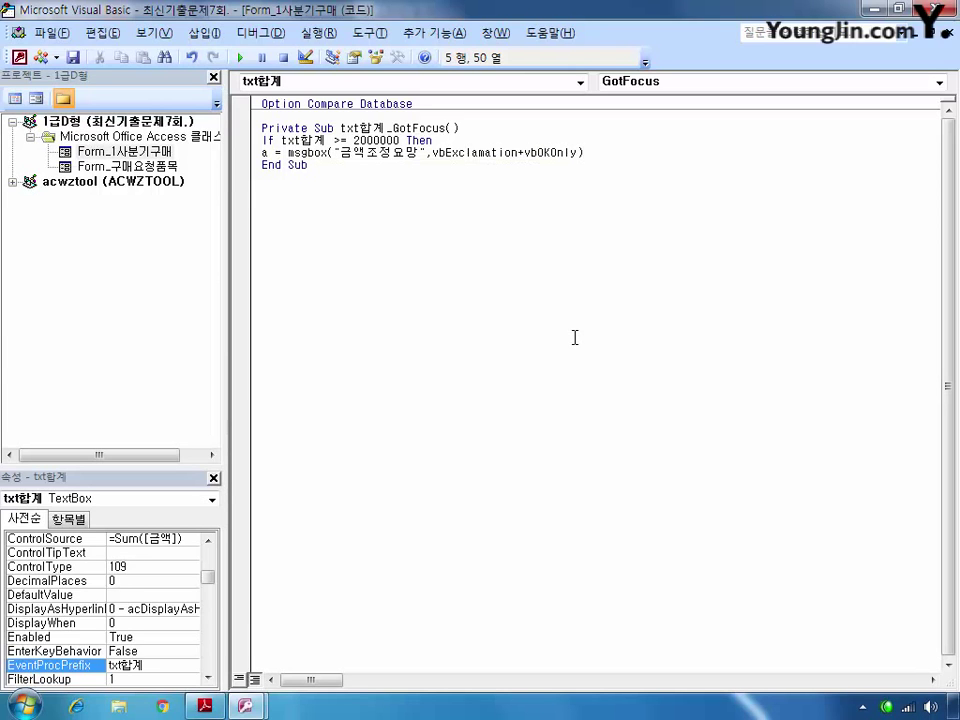
Finish the condition in the txt합계_GotFocus procedure with End If and close the code editor
key(Return)
text(end if)
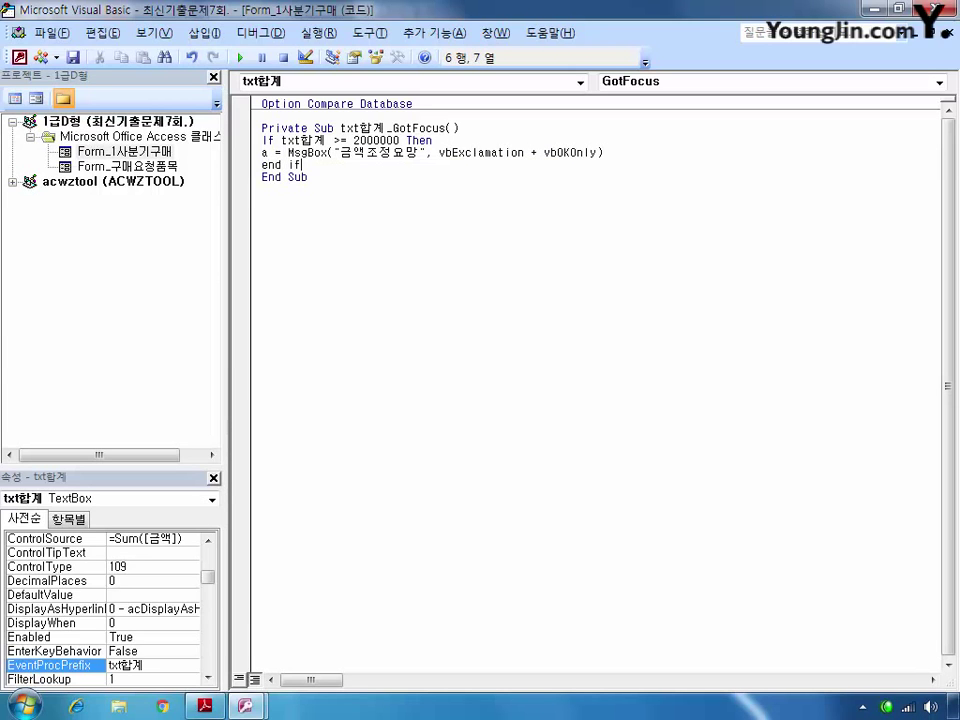
key(Return)
click(946, 9)
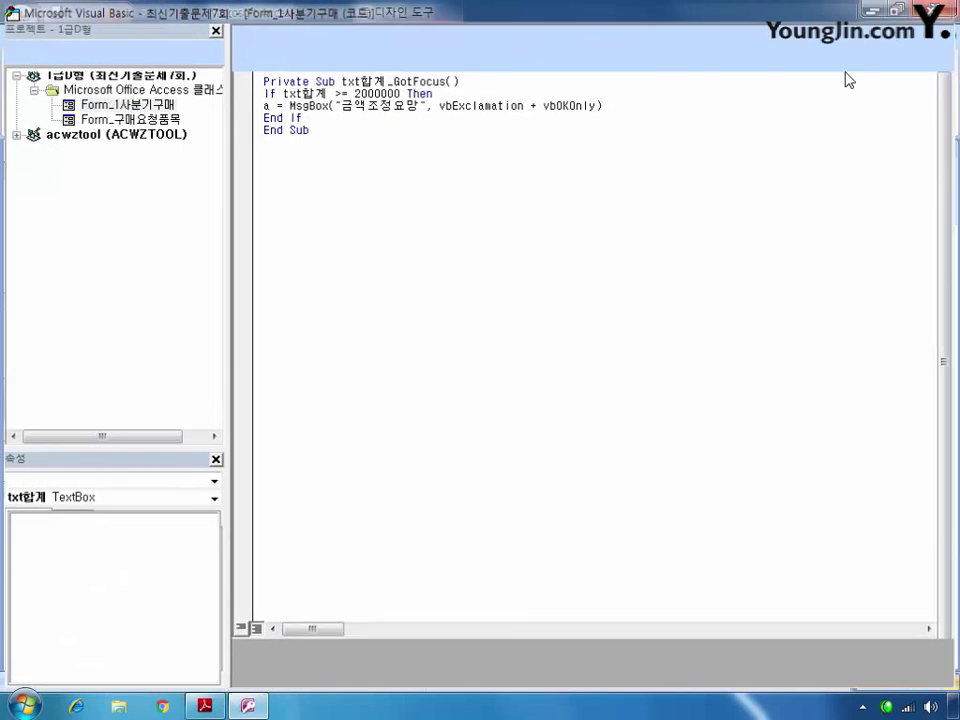
Close the 1사분기구매 form and save its design changes
double_click(499, 366)
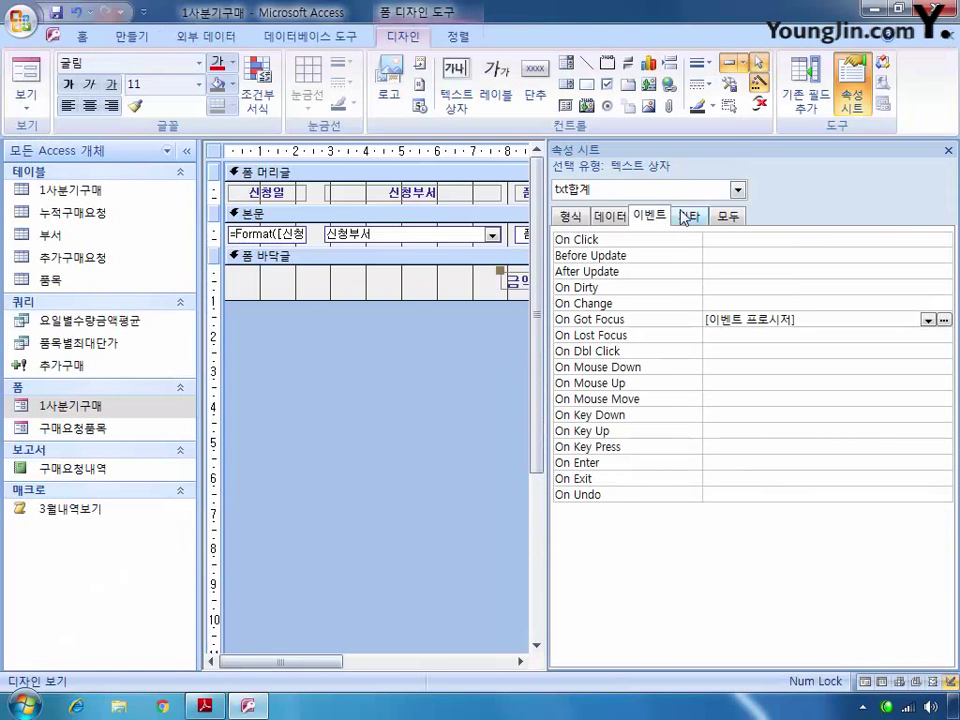
click(947, 40)
key(Return)
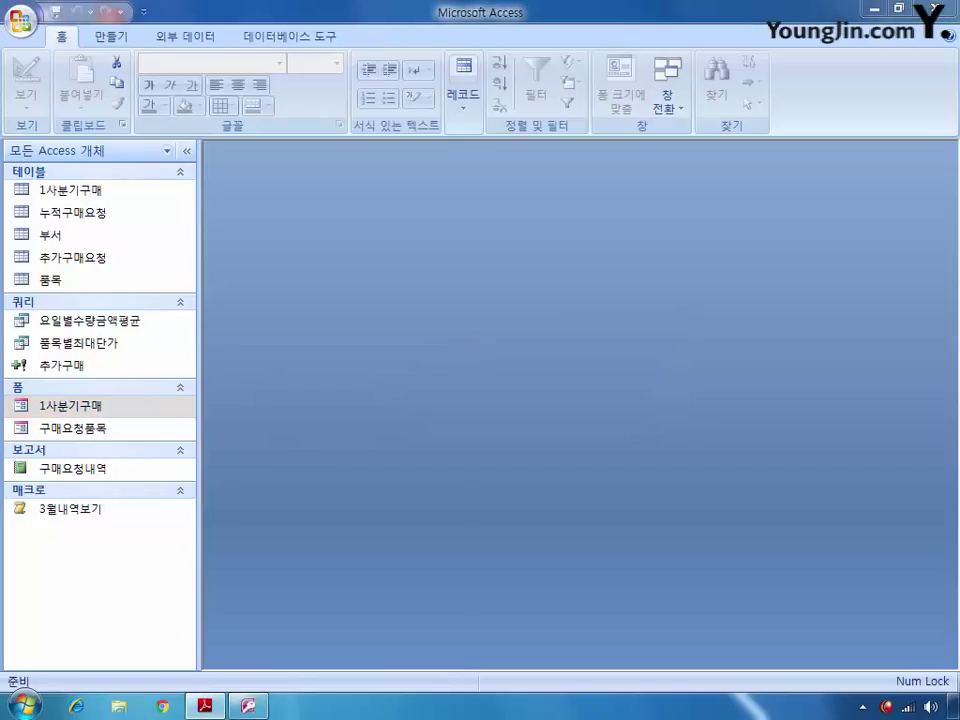
click(521, 418)
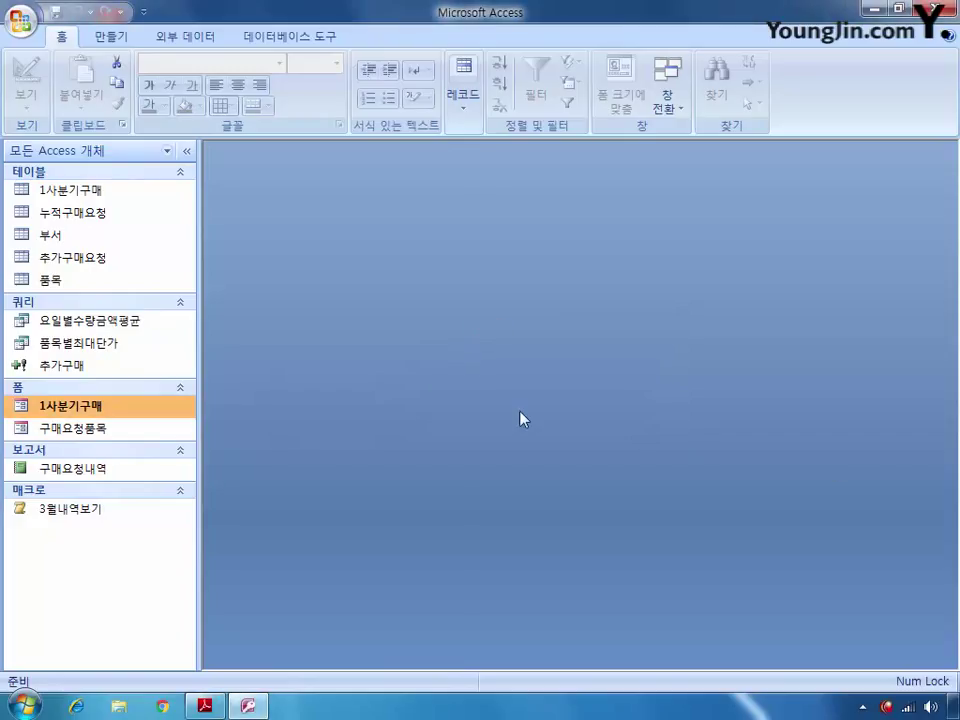